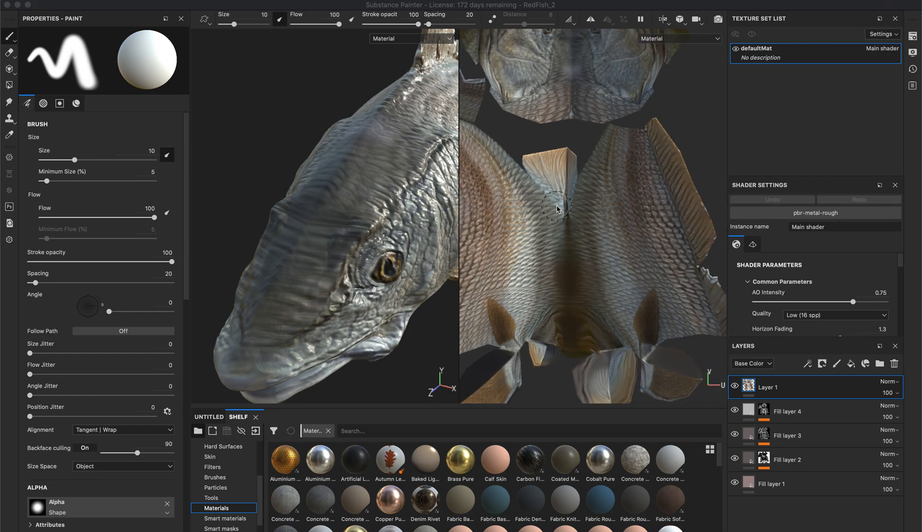
Zoom the UV view out and widen the 3D viewport to fill most of the workspace
{"action": "scroll", "coordinate": [557, 205], "scroll_direction": "down", "scroll_amount": 3}
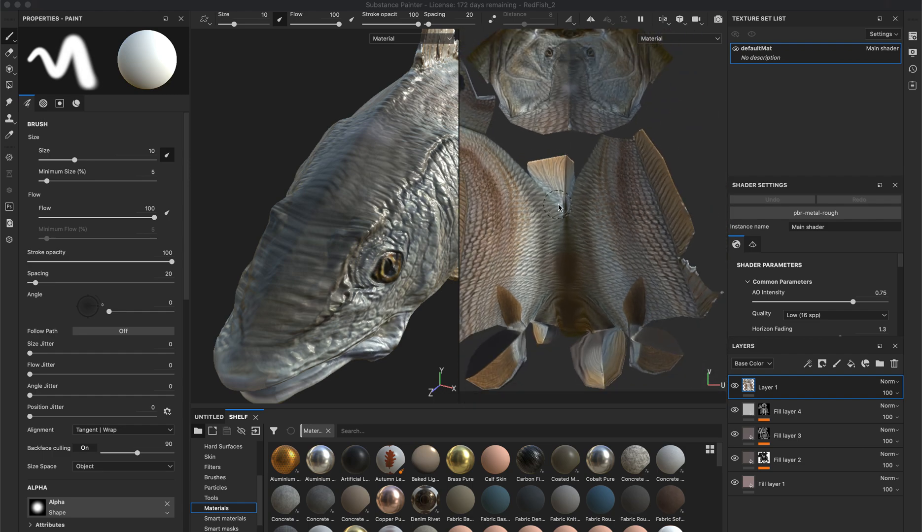
{"action": "scroll", "coordinate": [559, 207], "scroll_direction": "down", "scroll_amount": 2}
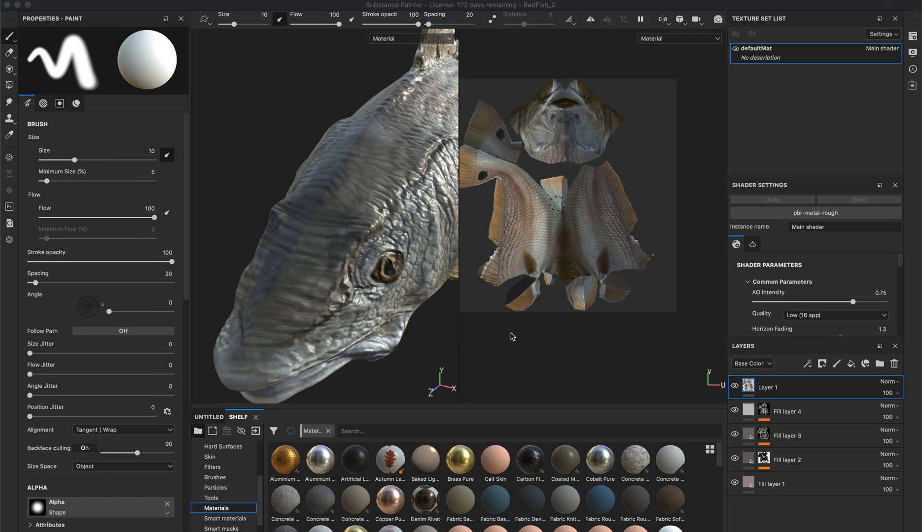
{"action": "scroll", "coordinate": [528, 354], "scroll_direction": "down", "scroll_amount": 4}
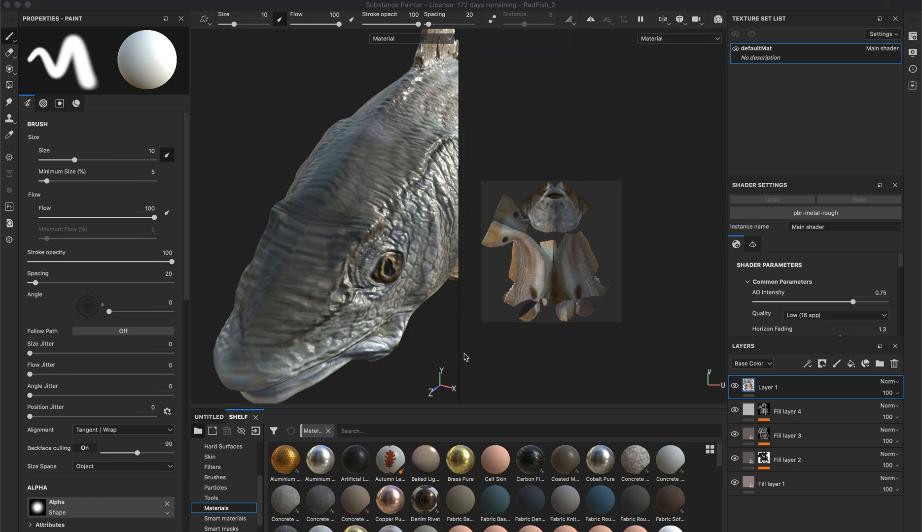
{"action": "left_click_drag", "start_coordinate": [459, 377], "coordinate": [678, 361]}
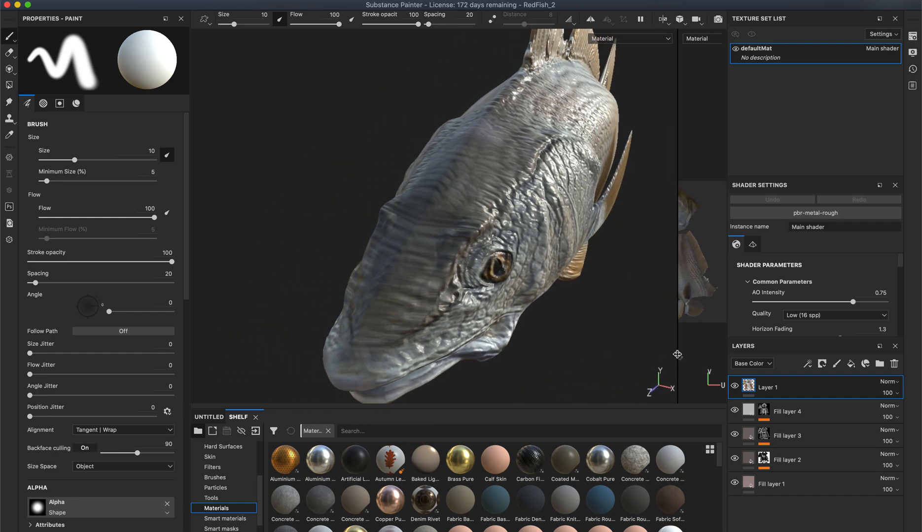
Examine the whole fish from the side and rotate the environment lighting around it
{"action": "left_click_drag", "start_coordinate": [591, 327], "coordinate": [452, 312], "text": "alt"}
{"action": "right_click_drag", "start_coordinate": [506, 302], "coordinate": [417, 282], "text": "alt"}
{"action": "middle_click_drag", "start_coordinate": [438, 241], "coordinate": [382, 288], "text": "alt"}
{"action": "left_click_drag", "start_coordinate": [417, 274], "coordinate": [401, 265], "text": "alt"}
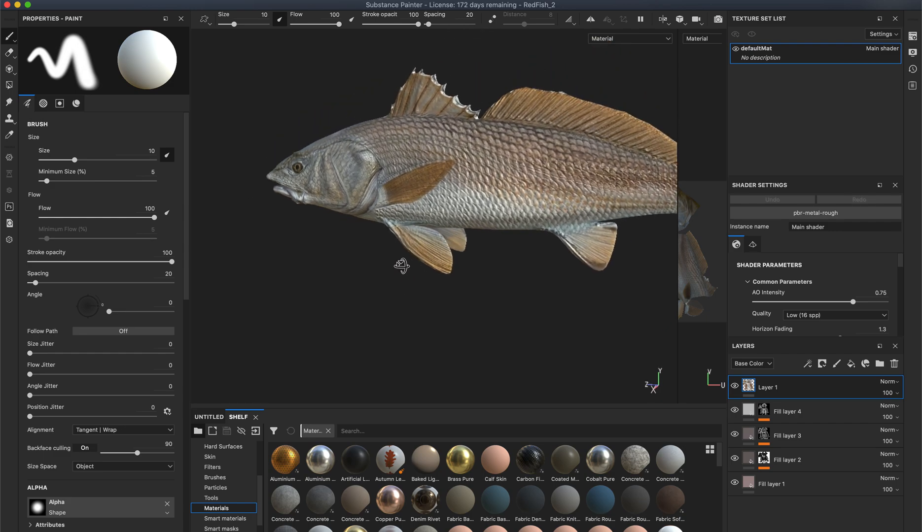
{"action": "middle_click_drag", "start_coordinate": [359, 267], "coordinate": [309, 281], "text": "alt"}
{"action": "scroll", "coordinate": [310, 281], "scroll_direction": "down", "scroll_amount": 2}
{"action": "right_click_drag", "start_coordinate": [350, 315], "coordinate": [322, 306], "text": "shift"}
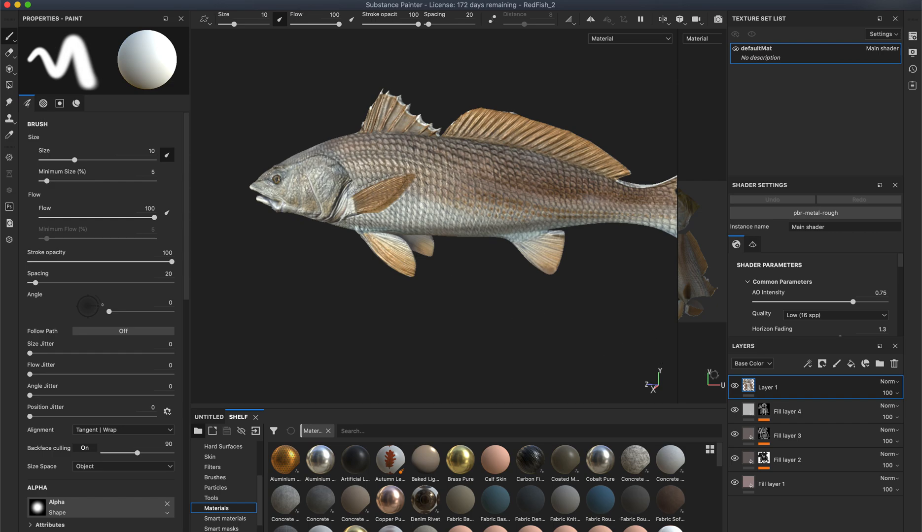
Check Layer 1's visibility and examine the texture along the edges of the dorsal fins
{"action": "left_click", "coordinate": [735, 387]}
{"action": "right_click_drag", "start_coordinate": [304, 292], "coordinate": [580, 297], "text": "alt"}
{"action": "middle_click_drag", "start_coordinate": [453, 311], "coordinate": [569, 383], "text": "alt"}
{"action": "mouse_move", "coordinate": [332, 96]}
{"action": "left_mouse_down", "text": "alt"}
{"action": "mouse_move", "coordinate": [352, 109]}
{"action": "mouse_move", "coordinate": [378, 103]}
{"action": "left_mouse_up", "text": "alt"}
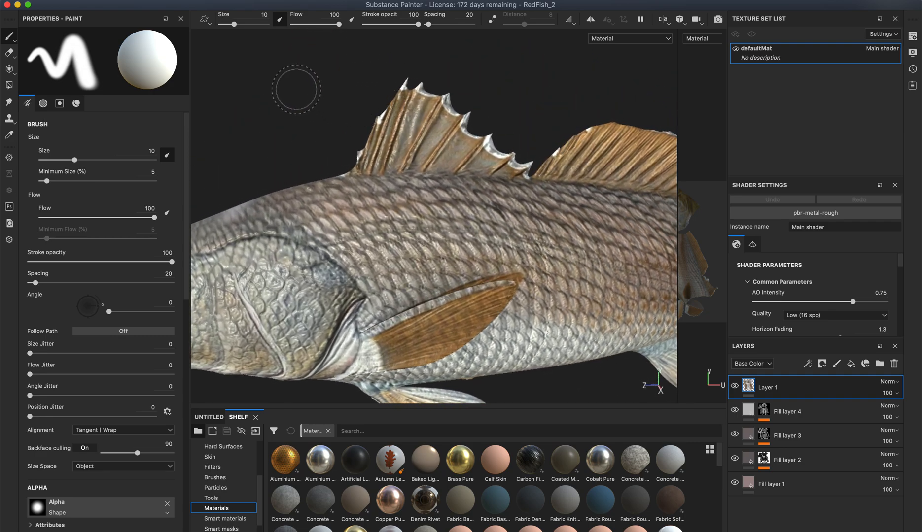
{"action": "mouse_move", "coordinate": [277, 91]}
{"action": "left_mouse_down", "text": "alt"}
{"action": "mouse_move", "coordinate": [294, 95]}
{"action": "mouse_move", "coordinate": [262, 116]}
{"action": "left_mouse_up", "text": "alt"}
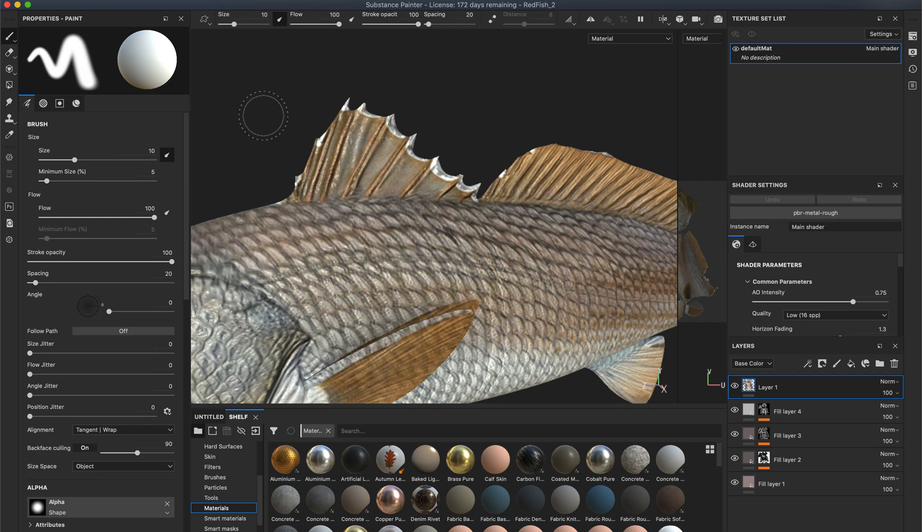
{"action": "mouse_move", "coordinate": [508, 119]}
{"action": "left_mouse_down", "text": "alt"}
{"action": "mouse_move", "coordinate": [474, 100]}
{"action": "mouse_move", "coordinate": [499, 94]}
{"action": "left_mouse_up", "text": "alt"}
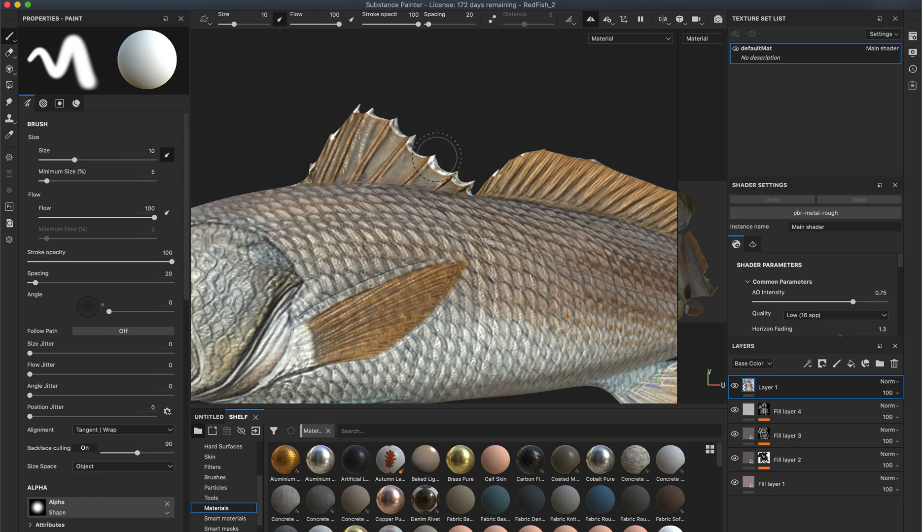
Examine the texture on the head, around the eye, and on the body beneath the pectoral fin
{"action": "middle_click_drag", "start_coordinate": [507, 113], "coordinate": [306, 75], "text": "alt"}
{"action": "left_click_drag", "start_coordinate": [524, 226], "coordinate": [606, 251], "text": "alt"}
{"action": "mouse_move", "coordinate": [425, 107]}
{"action": "left_mouse_down", "text": "alt"}
{"action": "mouse_move", "coordinate": [394, 99]}
{"action": "mouse_move", "coordinate": [461, 116]}
{"action": "mouse_move", "coordinate": [431, 153]}
{"action": "mouse_move", "coordinate": [478, 124]}
{"action": "left_mouse_up", "text": "alt"}
{"action": "middle_click_drag", "start_coordinate": [468, 146], "coordinate": [471, 70], "text": "alt"}
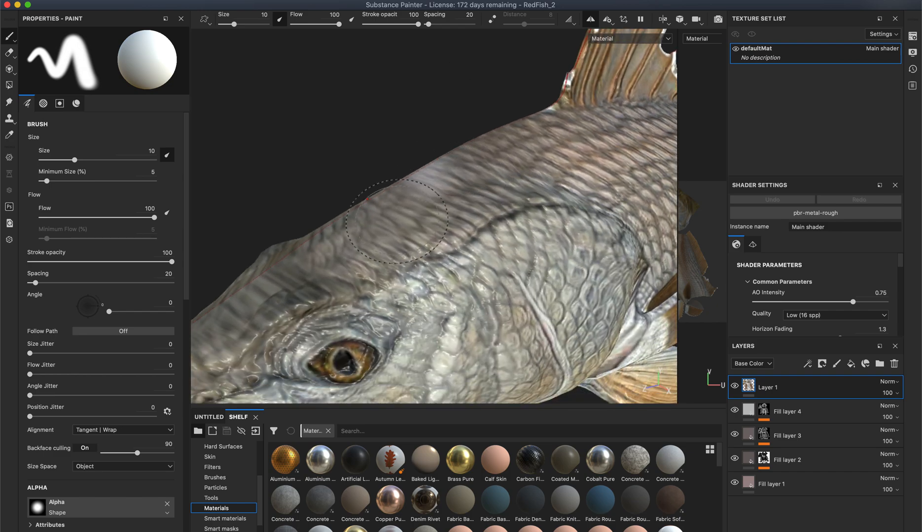
{"action": "right_click_drag", "start_coordinate": [398, 136], "coordinate": [313, 126], "text": "alt"}
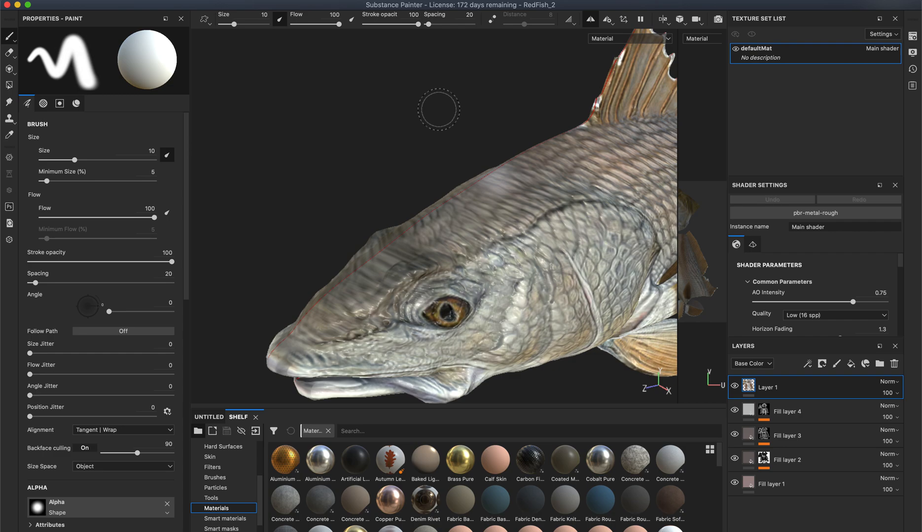
{"action": "left_click_drag", "start_coordinate": [435, 112], "coordinate": [377, 82], "text": "alt"}
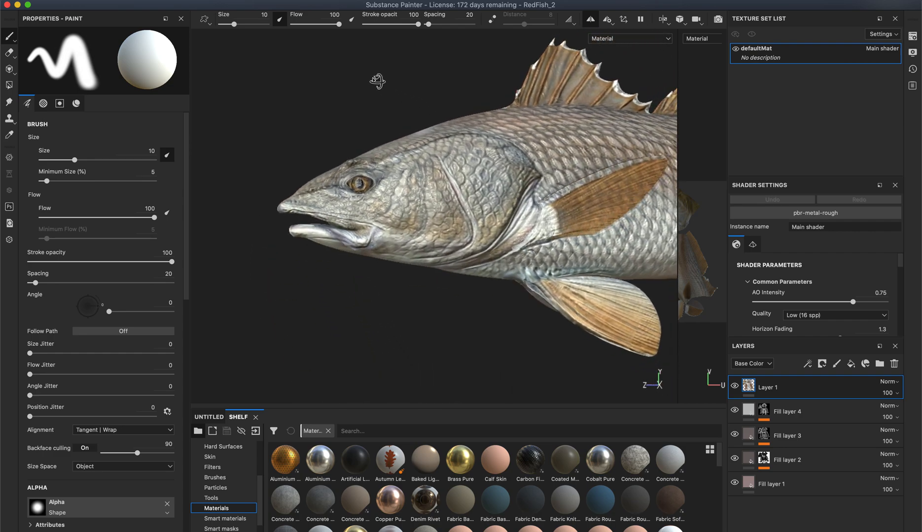
{"action": "middle_click_drag", "start_coordinate": [480, 97], "coordinate": [328, 130], "text": "alt"}
{"action": "left_click_drag", "start_coordinate": [441, 221], "coordinate": [613, 329], "text": "alt"}
{"action": "mouse_move", "coordinate": [545, 249]}
{"action": "left_mouse_down", "text": "alt"}
{"action": "mouse_move", "coordinate": [438, 197]}
{"action": "mouse_move", "coordinate": [469, 191]}
{"action": "mouse_move", "coordinate": [422, 216]}
{"action": "mouse_move", "coordinate": [448, 196]}
{"action": "left_mouse_up", "text": "alt"}
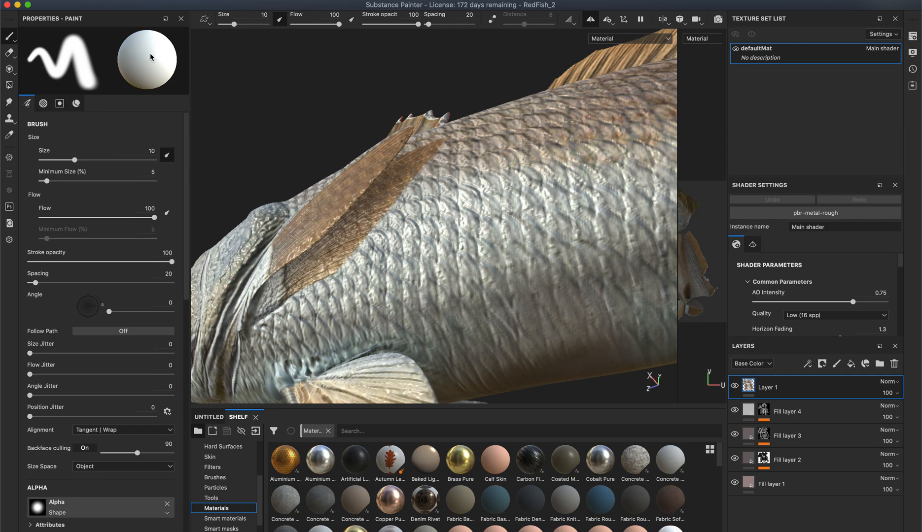
Use the Clone tool to cover the lower part of the brown fin imprint behind the pectoral fin with body scales
{"action": "left_click", "coordinate": [10, 118]}
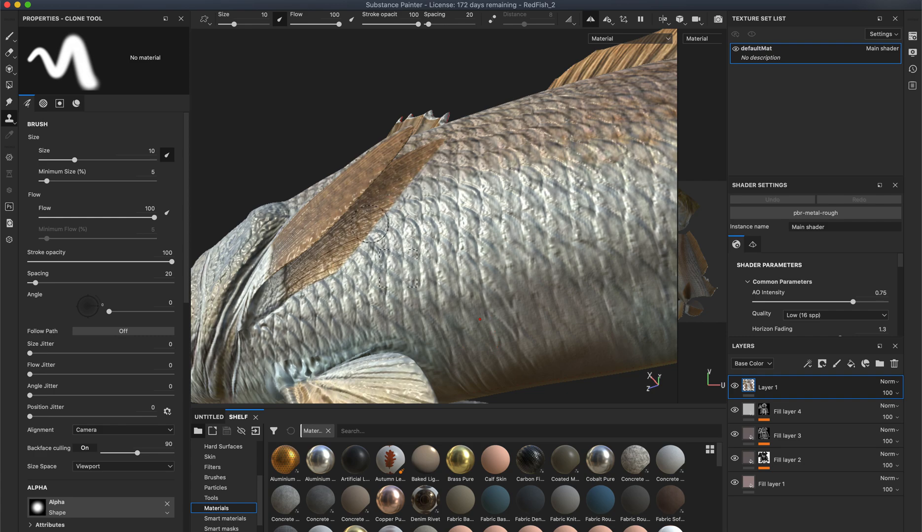
{"action": "left_click_drag", "start_coordinate": [371, 219], "coordinate": [281, 298]}
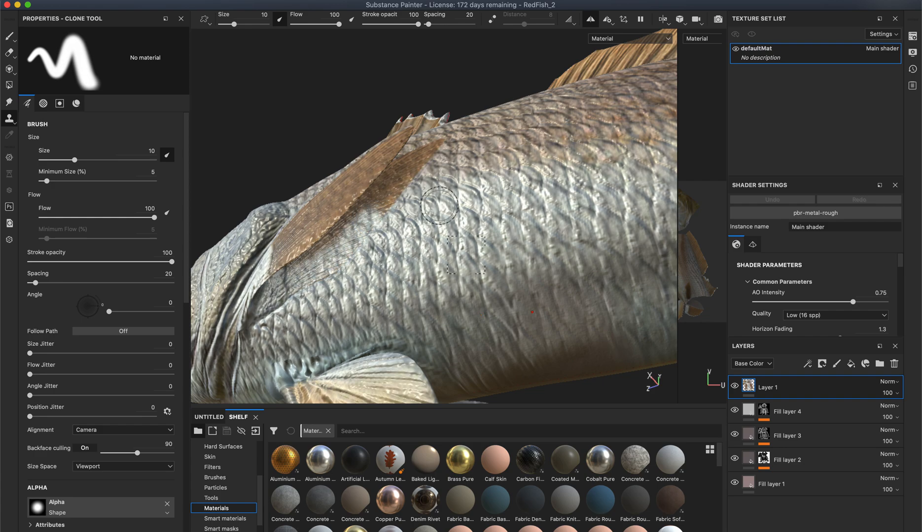
{"action": "mouse_move", "coordinate": [429, 221]}
{"action": "left_mouse_down", "text": "alt"}
{"action": "mouse_move", "coordinate": [422, 237]}
{"action": "mouse_move", "coordinate": [379, 247]}
{"action": "left_mouse_up", "text": "alt"}
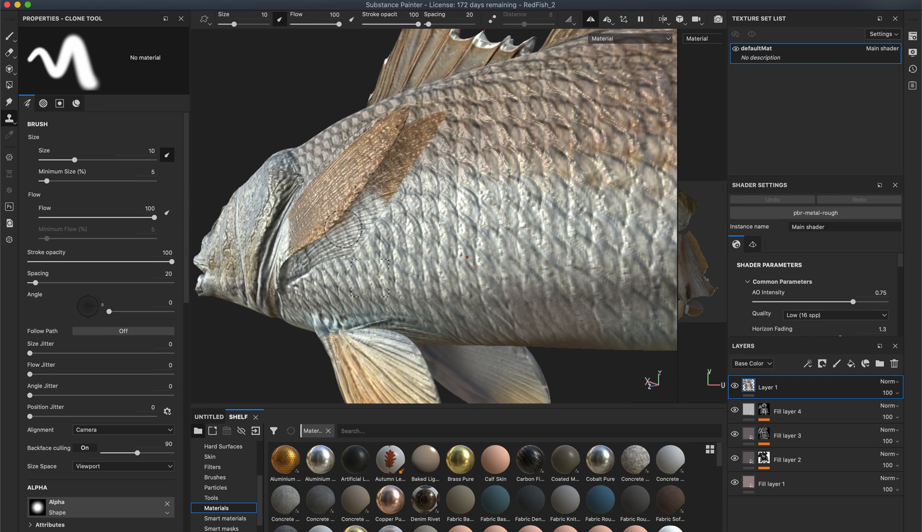
{"action": "scroll", "coordinate": [347, 226], "scroll_direction": "up", "scroll_amount": 5}
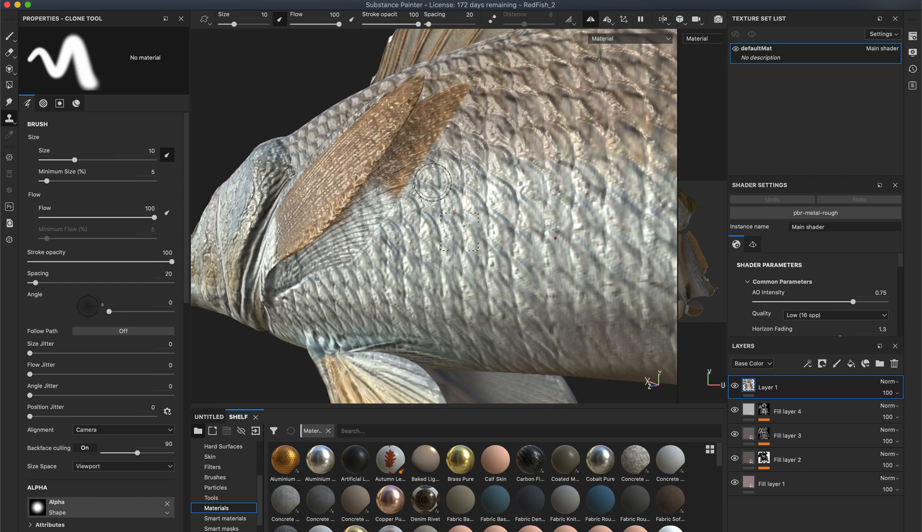
Set the clone stroke opacity to 62 and clone silver scales over the brown imprint behind the pectoral fin
{"action": "mouse_move", "coordinate": [392, 191]}
{"action": "left_mouse_down", "text": "alt"}
{"action": "mouse_move", "coordinate": [402, 179]}
{"action": "mouse_move", "coordinate": [337, 232]}
{"action": "left_mouse_up", "text": "alt"}
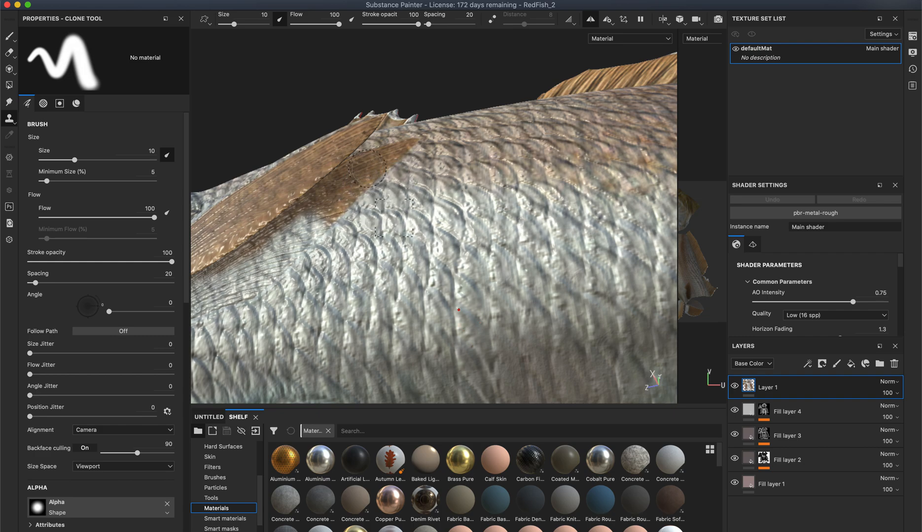
{"action": "left_click_drag", "start_coordinate": [405, 150], "coordinate": [370, 187]}
{"action": "key", "text": "ctrl+z"}
{"action": "left_click_drag", "start_coordinate": [417, 28], "coordinate": [392, 27]}
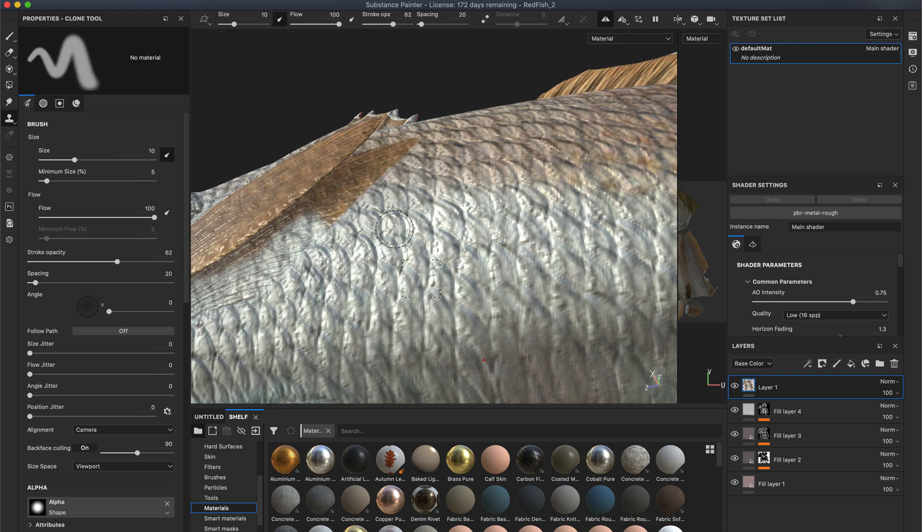
{"action": "left_click_drag", "start_coordinate": [377, 186], "coordinate": [320, 236]}
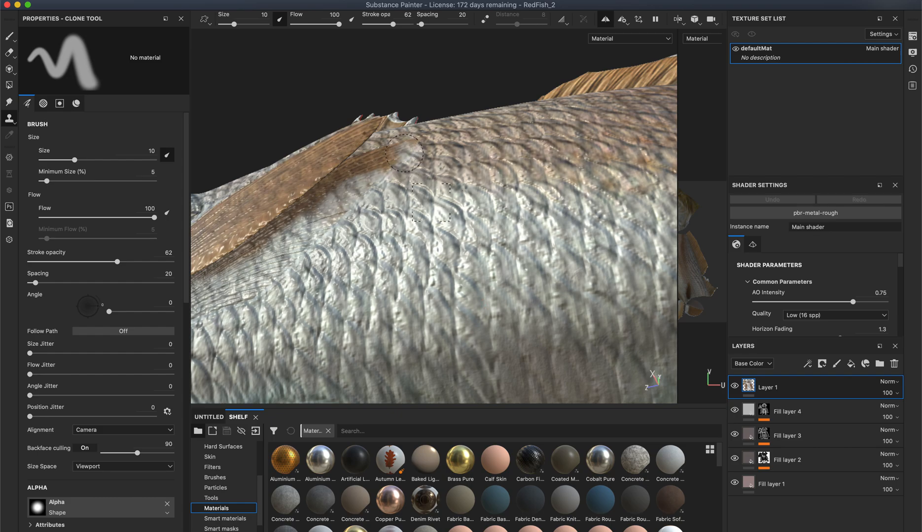
Clone body scales over the remaining brown fin imprint just above the pectoral fin, resampling the source along it
{"action": "mouse_move", "coordinate": [429, 158]}
{"action": "left_mouse_down", "text": "alt"}
{"action": "mouse_move", "coordinate": [411, 234]}
{"action": "mouse_move", "coordinate": [446, 180]}
{"action": "left_mouse_up", "text": "alt"}
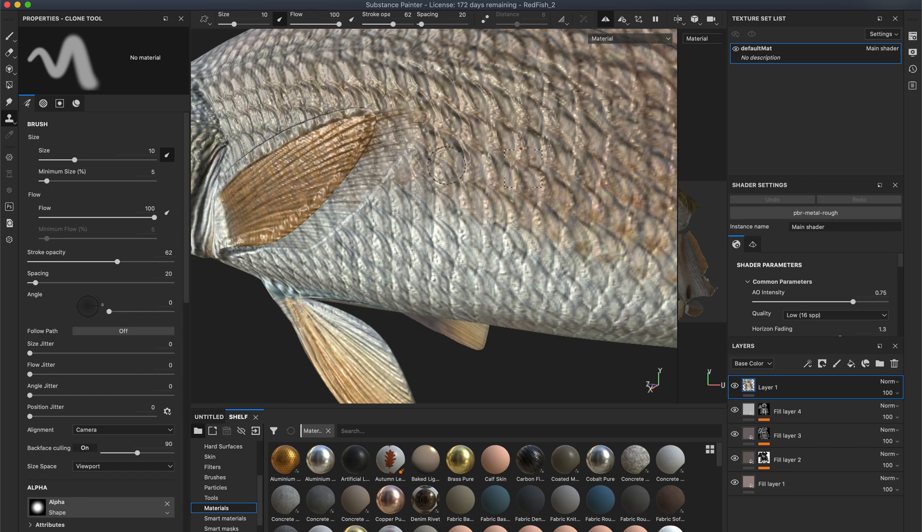
{"action": "left_click_drag", "start_coordinate": [425, 99], "coordinate": [406, 120], "text": "alt"}
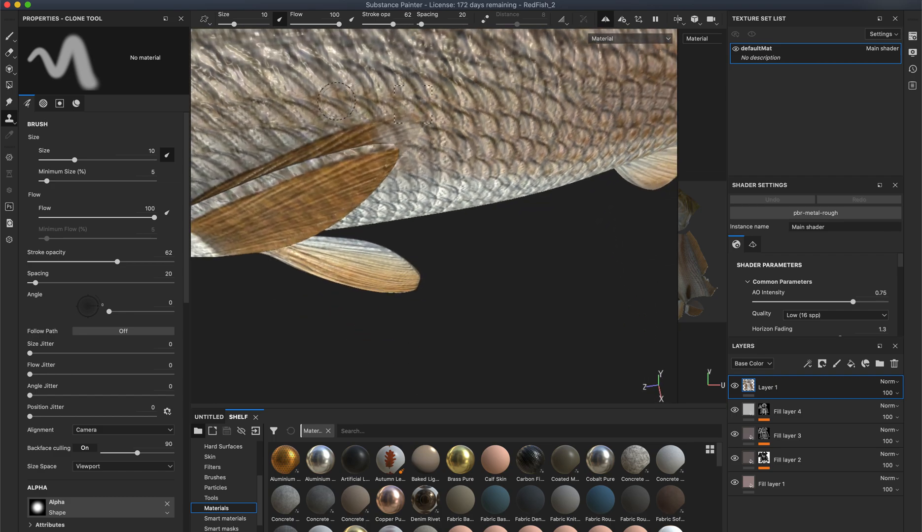
{"action": "left_click", "coordinate": [303, 100]}
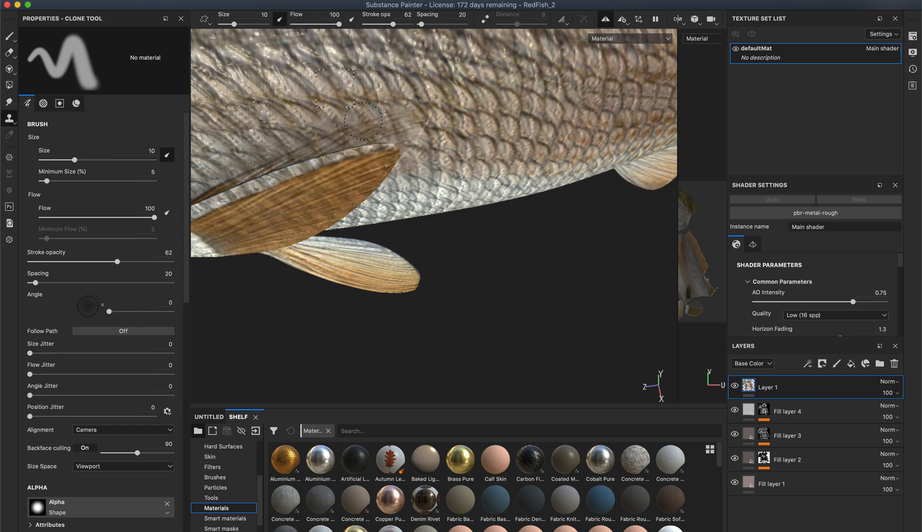
{"action": "left_click_drag", "start_coordinate": [376, 114], "coordinate": [435, 117], "text": "alt"}
{"action": "mouse_move", "coordinate": [369, 173]}
{"action": "left_mouse_down", "text": "alt"}
{"action": "mouse_move", "coordinate": [374, 198]}
{"action": "mouse_move", "coordinate": [326, 180]}
{"action": "mouse_move", "coordinate": [331, 217]}
{"action": "mouse_move", "coordinate": [365, 211]}
{"action": "mouse_move", "coordinate": [364, 203]}
{"action": "mouse_move", "coordinate": [317, 219]}
{"action": "left_mouse_up", "text": "alt"}
{"action": "key", "text": "v"}
{"action": "left_click", "coordinate": [327, 178]}
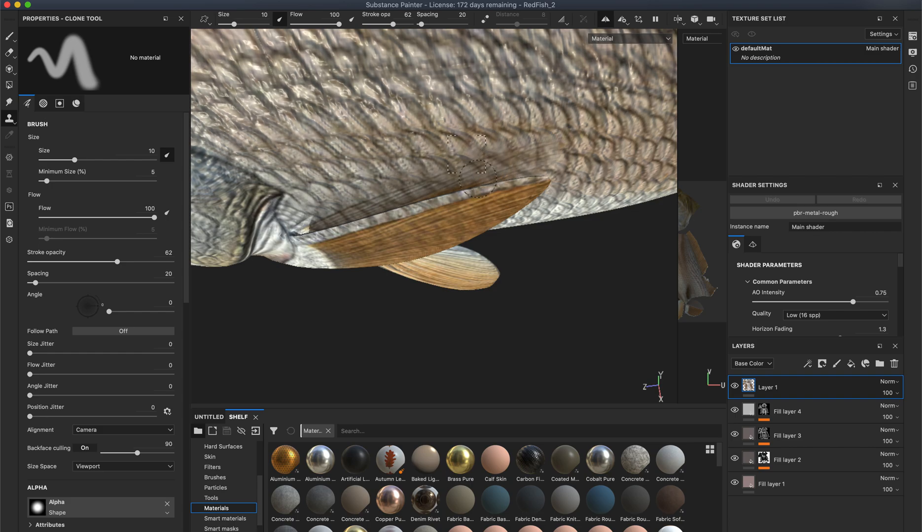
Clone scales over the dark brownish area on the body along the inner side of the pectoral fin
{"action": "left_click_drag", "start_coordinate": [464, 278], "coordinate": [428, 125], "text": "alt"}
{"action": "right_click_drag", "start_coordinate": [371, 177], "coordinate": [553, 193], "text": "alt"}
{"action": "mouse_move", "coordinate": [553, 193]}
{"action": "left_mouse_down", "text": "alt"}
{"action": "mouse_move", "coordinate": [412, 154]}
{"action": "mouse_move", "coordinate": [469, 203]}
{"action": "left_mouse_up", "text": "alt"}
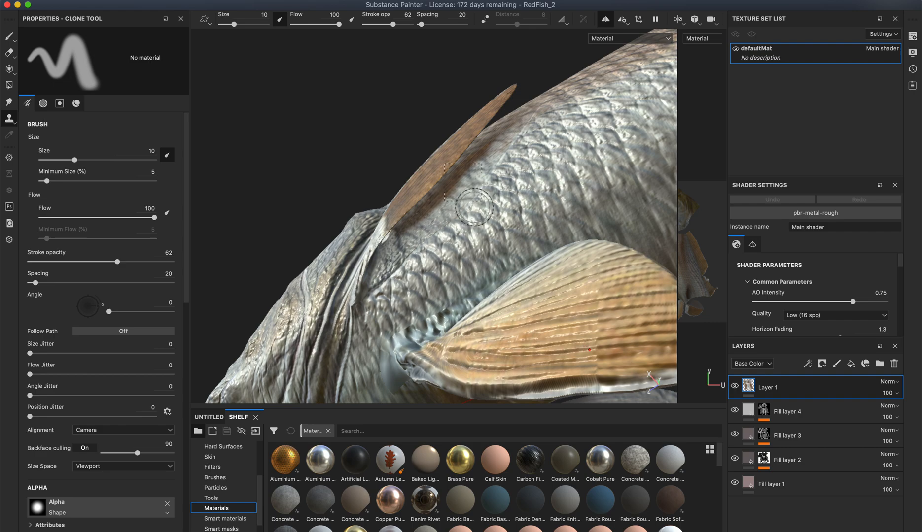
{"action": "left_click_drag", "start_coordinate": [487, 206], "coordinate": [496, 203], "text": "alt"}
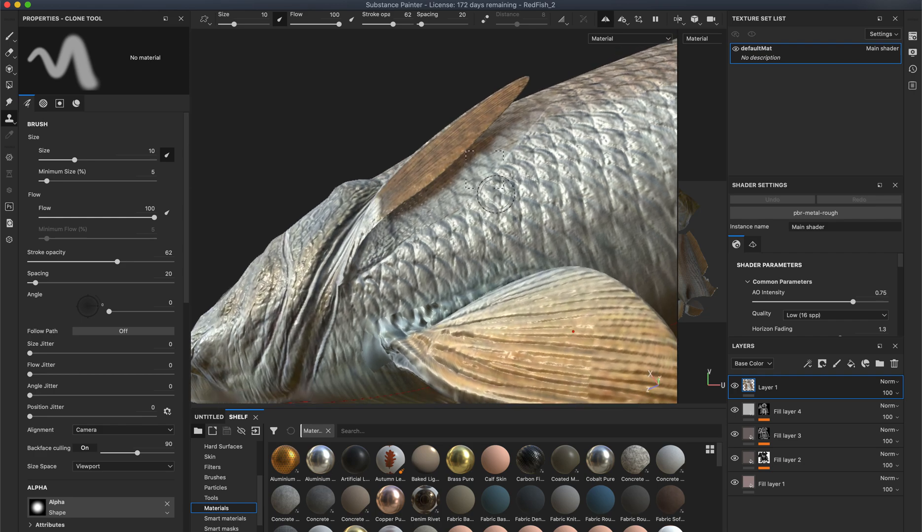
{"action": "left_click_drag", "start_coordinate": [502, 137], "coordinate": [474, 152]}
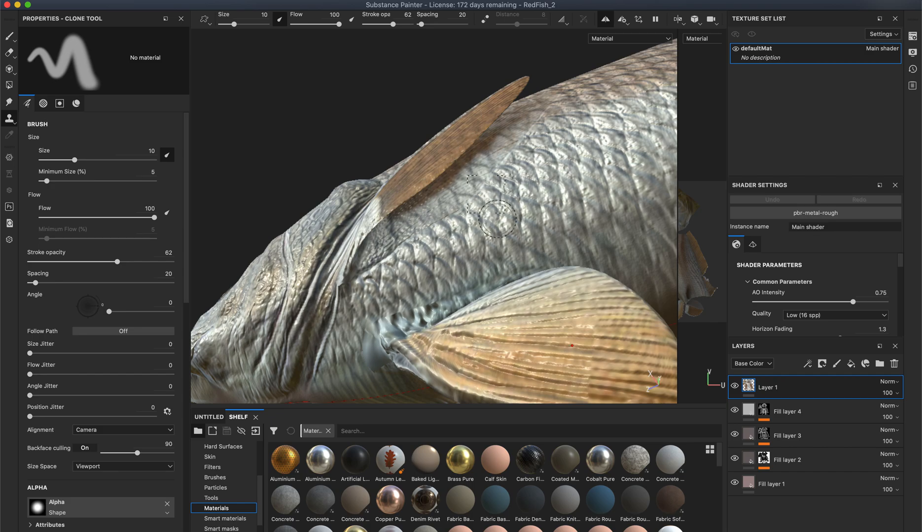
Sample a fresh clone source on the flank scales for blending the body texture behind the pectoral fin
{"action": "left_click_drag", "start_coordinate": [497, 220], "coordinate": [625, 113], "text": "alt"}
{"action": "right_click_drag", "start_coordinate": [579, 183], "coordinate": [562, 204], "text": "alt"}
{"action": "mouse_move", "coordinate": [485, 160]}
{"action": "middle_mouse_down", "text": "alt"}
{"action": "mouse_move", "coordinate": [444, 179]}
{"action": "mouse_move", "coordinate": [382, 185]}
{"action": "middle_mouse_up", "text": "alt"}
{"action": "right_click_drag", "start_coordinate": [444, 185], "coordinate": [419, 212], "text": "alt"}
{"action": "mouse_move", "coordinate": [424, 170]}
{"action": "left_mouse_down", "text": "alt"}
{"action": "mouse_move", "coordinate": [433, 187]}
{"action": "mouse_move", "coordinate": [394, 204]}
{"action": "left_mouse_up", "text": "alt"}
{"action": "key", "text": "v"}
{"action": "left_click", "coordinate": [383, 208]}
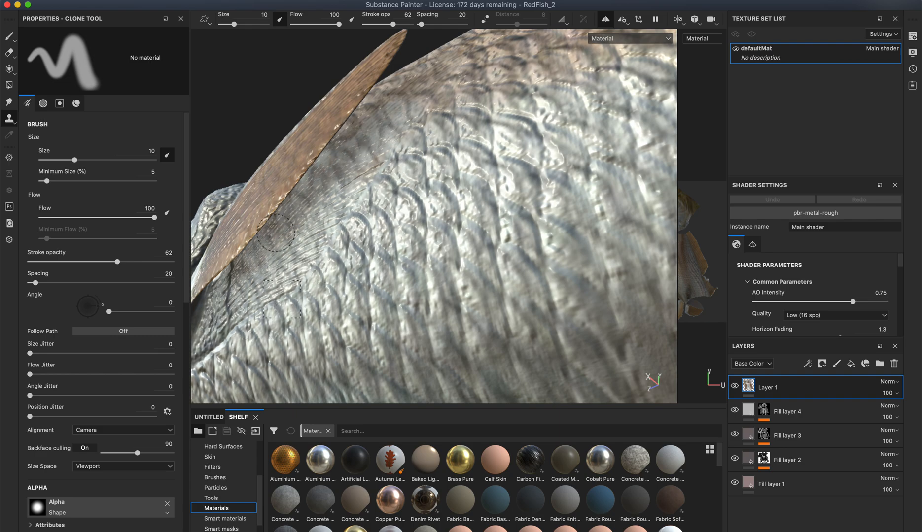
Set the clone brush size to 6.9 and stroke opacity to 100, and clone brown fin texture over the pectoral fin's pale upper edge
{"action": "right_click_drag", "start_coordinate": [456, 223], "coordinate": [368, 185], "text": "alt"}
{"action": "mouse_move", "coordinate": [367, 185]}
{"action": "left_mouse_down", "text": "alt"}
{"action": "mouse_move", "coordinate": [423, 181]}
{"action": "mouse_move", "coordinate": [499, 210]}
{"action": "left_mouse_up", "text": "alt"}
{"action": "right_click_drag", "start_coordinate": [361, 168], "coordinate": [454, 205], "text": "alt"}
{"action": "mouse_move", "coordinate": [455, 206]}
{"action": "left_mouse_down", "text": "alt"}
{"action": "mouse_move", "coordinate": [458, 214]}
{"action": "mouse_move", "coordinate": [401, 217]}
{"action": "left_mouse_up", "text": "alt"}
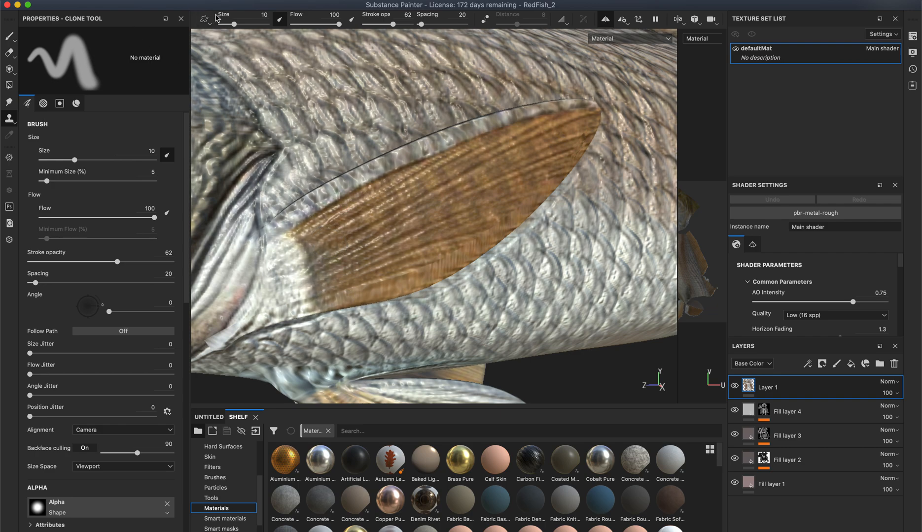
{"action": "left_click_drag", "start_coordinate": [234, 24], "coordinate": [232, 25]}
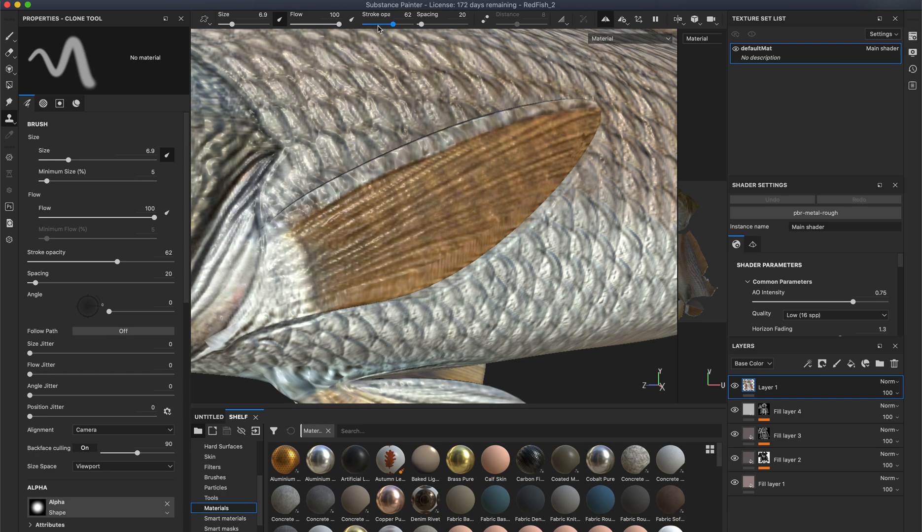
{"action": "left_click_drag", "start_coordinate": [393, 24], "coordinate": [415, 24]}
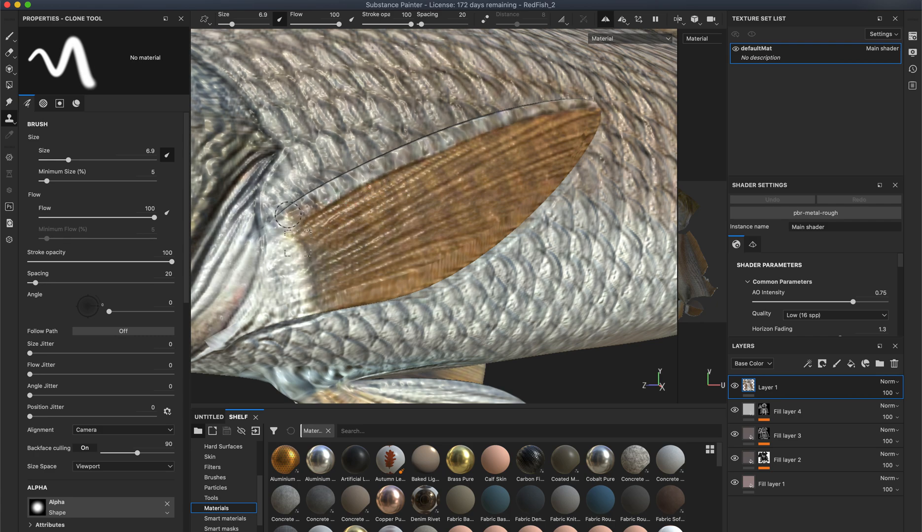
{"action": "mouse_move", "coordinate": [290, 256]}
{"action": "left_mouse_down"}
{"action": "mouse_move", "coordinate": [276, 222]}
{"action": "mouse_move", "coordinate": [329, 227]}
{"action": "mouse_move", "coordinate": [309, 202]}
{"action": "mouse_move", "coordinate": [377, 172]}
{"action": "mouse_move", "coordinate": [329, 190]}
{"action": "left_mouse_up"}
{"action": "mouse_move", "coordinate": [401, 155]}
{"action": "left_mouse_down"}
{"action": "mouse_move", "coordinate": [474, 132]}
{"action": "mouse_move", "coordinate": [372, 173]}
{"action": "left_mouse_up"}
{"action": "mouse_move", "coordinate": [495, 124]}
{"action": "left_mouse_down"}
{"action": "mouse_move", "coordinate": [592, 104]}
{"action": "mouse_move", "coordinate": [586, 111]}
{"action": "left_mouse_up"}
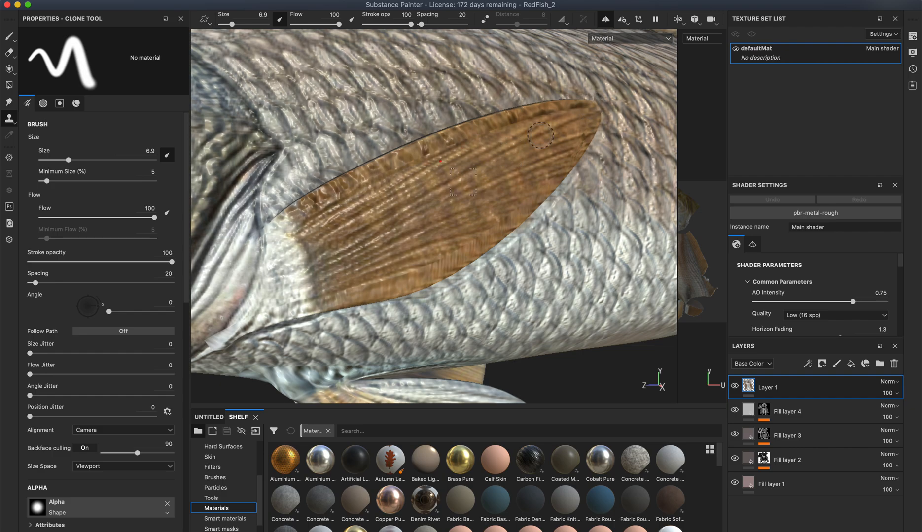
Clone brown fin texture over the pale edge between the second and third spines of the spiny dorsal fin, using a fresh source
{"action": "scroll", "coordinate": [511, 222], "scroll_direction": "down", "scroll_amount": 5}
{"action": "mouse_move", "coordinate": [459, 155]}
{"action": "left_mouse_down", "text": "alt"}
{"action": "mouse_move", "coordinate": [457, 222]}
{"action": "mouse_move", "coordinate": [417, 242]}
{"action": "mouse_move", "coordinate": [401, 89]}
{"action": "mouse_move", "coordinate": [542, 168]}
{"action": "left_mouse_up", "text": "alt"}
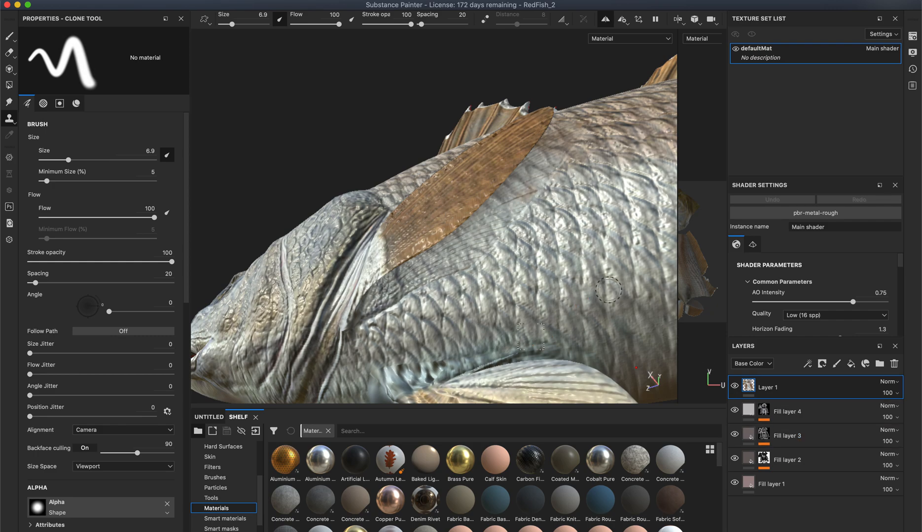
{"action": "left_click_drag", "start_coordinate": [387, 145], "coordinate": [434, 101], "text": "alt"}
{"action": "right_click_drag", "start_coordinate": [434, 101], "coordinate": [414, 128], "text": "alt"}
{"action": "left_click_drag", "start_coordinate": [415, 133], "coordinate": [417, 153], "text": "alt"}
{"action": "right_click_drag", "start_coordinate": [417, 152], "coordinate": [419, 109], "text": "alt"}
{"action": "mouse_move", "coordinate": [417, 111]}
{"action": "middle_mouse_down", "text": "alt"}
{"action": "mouse_move", "coordinate": [427, 259]}
{"action": "mouse_move", "coordinate": [439, 257]}
{"action": "middle_mouse_up", "text": "alt"}
{"action": "mouse_move", "coordinate": [440, 256]}
{"action": "right_mouse_down", "text": "alt"}
{"action": "mouse_move", "coordinate": [494, 237]}
{"action": "mouse_move", "coordinate": [636, 261]}
{"action": "right_mouse_up", "text": "alt"}
{"action": "mouse_move", "coordinate": [540, 278]}
{"action": "right_mouse_down", "text": "alt"}
{"action": "mouse_move", "coordinate": [581, 289]}
{"action": "mouse_move", "coordinate": [653, 284]}
{"action": "right_mouse_up", "text": "alt"}
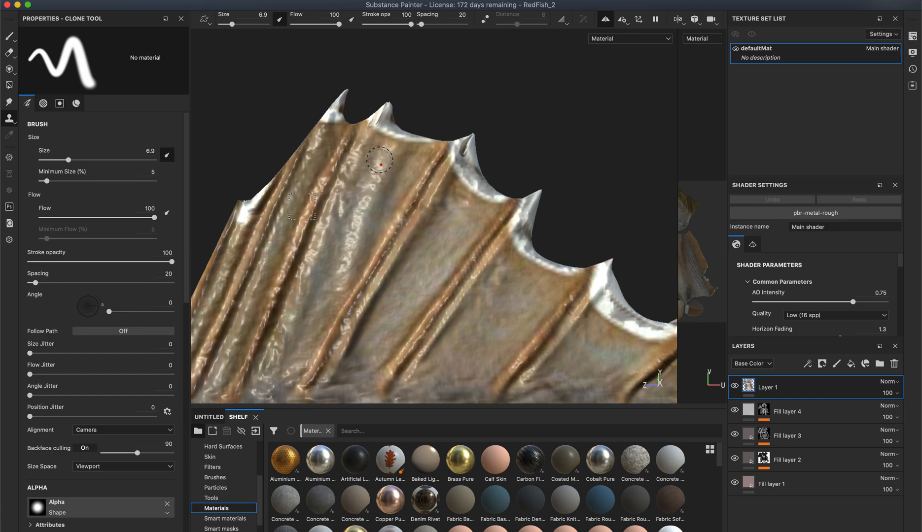
{"action": "key", "text": "v"}
{"action": "left_click", "coordinate": [370, 180]}
{"action": "mouse_move", "coordinate": [379, 126]}
{"action": "left_mouse_down"}
{"action": "mouse_move", "coordinate": [378, 119]}
{"action": "mouse_move", "coordinate": [423, 139]}
{"action": "mouse_move", "coordinate": [384, 150]}
{"action": "mouse_move", "coordinate": [424, 136]}
{"action": "left_mouse_up"}
Clone fin texture over the white spine tips along the front edge of the spiny dorsal fin, resampling the source nearby
{"action": "key", "text": "v"}
{"action": "left_click", "coordinate": [371, 165]}
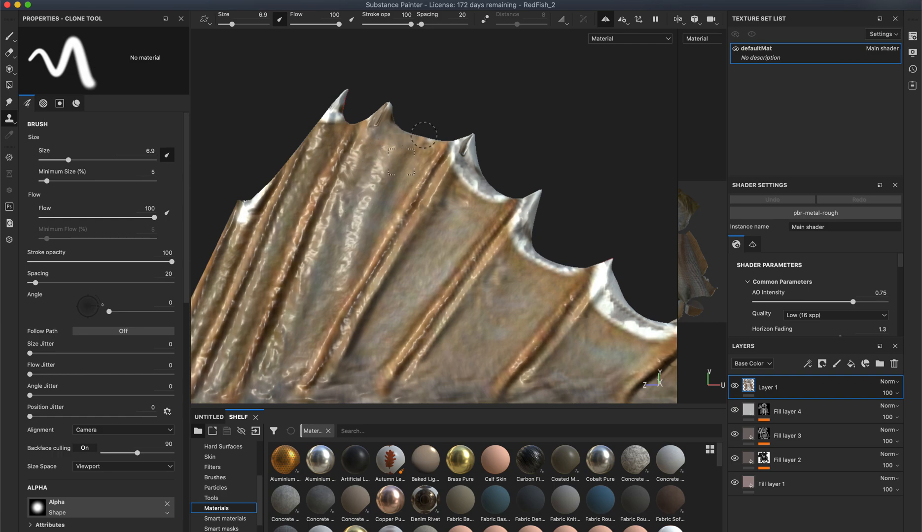
{"action": "left_click_drag", "start_coordinate": [330, 139], "coordinate": [341, 90]}
{"action": "key", "text": "v"}
{"action": "left_click", "coordinate": [227, 247]}
{"action": "left_click_drag", "start_coordinate": [241, 215], "coordinate": [271, 177]}
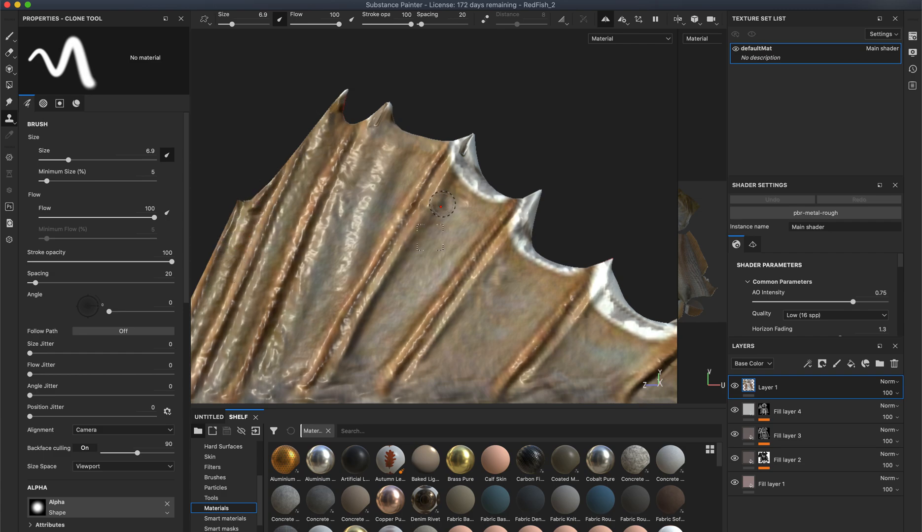
Clone brown membrane texture over the pale scalloped edges between the middle spines of the spiny dorsal fin
{"action": "mouse_move", "coordinate": [457, 177]}
{"action": "left_mouse_down"}
{"action": "mouse_move", "coordinate": [461, 150]}
{"action": "mouse_move", "coordinate": [434, 177]}
{"action": "mouse_move", "coordinate": [491, 185]}
{"action": "left_mouse_up"}
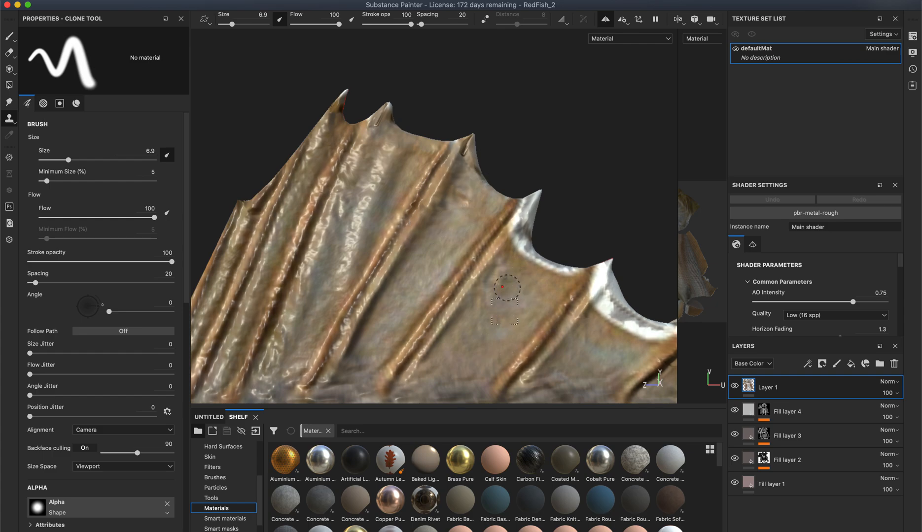
{"action": "left_click_drag", "start_coordinate": [517, 229], "coordinate": [537, 223]}
{"action": "mouse_move", "coordinate": [513, 272]}
{"action": "left_mouse_down"}
{"action": "mouse_move", "coordinate": [544, 260]}
{"action": "mouse_move", "coordinate": [579, 271]}
{"action": "mouse_move", "coordinate": [558, 285]}
{"action": "mouse_move", "coordinate": [428, 199]}
{"action": "mouse_move", "coordinate": [372, 177]}
{"action": "mouse_move", "coordinate": [375, 191]}
{"action": "left_mouse_up"}
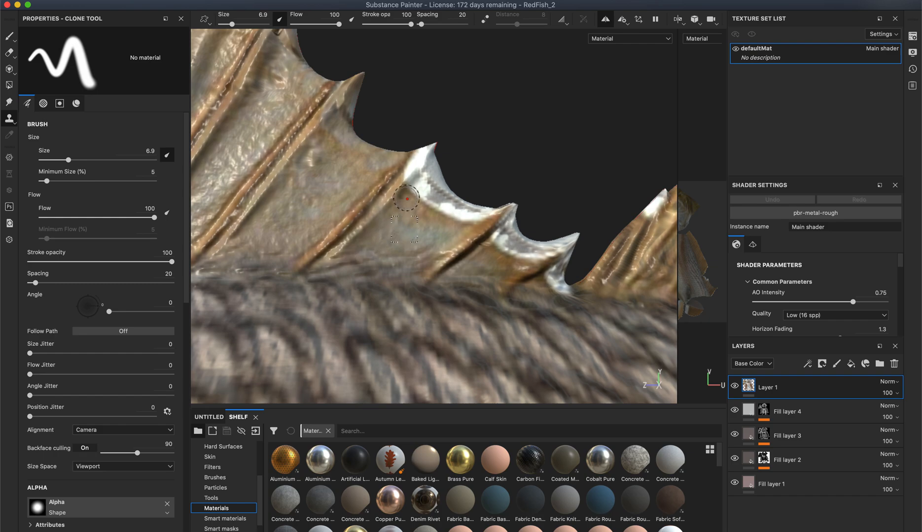
{"action": "mouse_move", "coordinate": [388, 188]}
{"action": "left_mouse_down"}
{"action": "mouse_move", "coordinate": [420, 193]}
{"action": "mouse_move", "coordinate": [424, 158]}
{"action": "mouse_move", "coordinate": [405, 199]}
{"action": "mouse_move", "coordinate": [424, 161]}
{"action": "mouse_move", "coordinate": [443, 209]}
{"action": "mouse_move", "coordinate": [481, 213]}
{"action": "mouse_move", "coordinate": [454, 219]}
{"action": "mouse_move", "coordinate": [506, 206]}
{"action": "mouse_move", "coordinate": [489, 212]}
{"action": "left_mouse_up"}
{"action": "middle_click_drag", "start_coordinate": [458, 207], "coordinate": [386, 154], "text": "alt"}
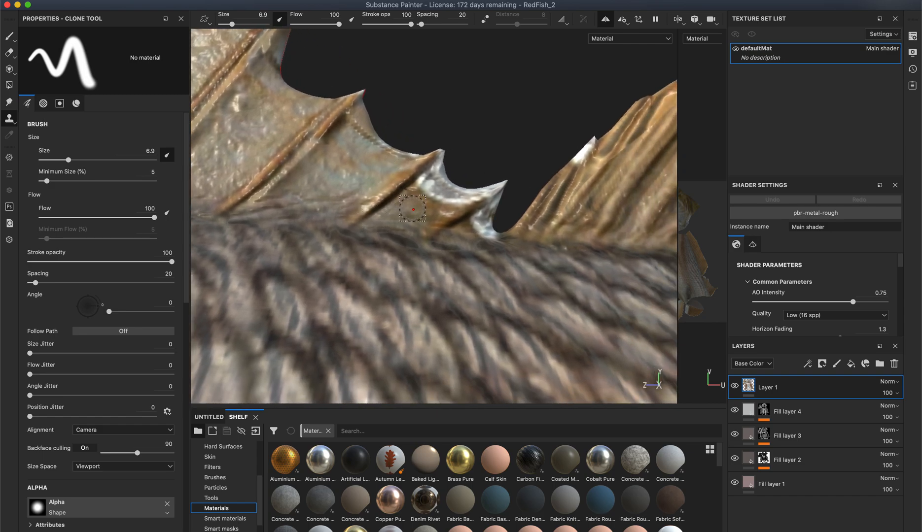
Clone fin texture over the white edges of the rearmost spines of the spiny dorsal fin, resampling near the base
{"action": "mouse_move", "coordinate": [428, 192]}
{"action": "left_mouse_down"}
{"action": "mouse_move", "coordinate": [458, 195]}
{"action": "mouse_move", "coordinate": [496, 181]}
{"action": "mouse_move", "coordinate": [498, 191]}
{"action": "left_mouse_up"}
{"action": "key", "text": "v"}
{"action": "left_click", "coordinate": [473, 244]}
{"action": "mouse_move", "coordinate": [490, 235]}
{"action": "left_mouse_down"}
{"action": "mouse_move", "coordinate": [482, 218]}
{"action": "mouse_move", "coordinate": [494, 202]}
{"action": "left_mouse_up"}
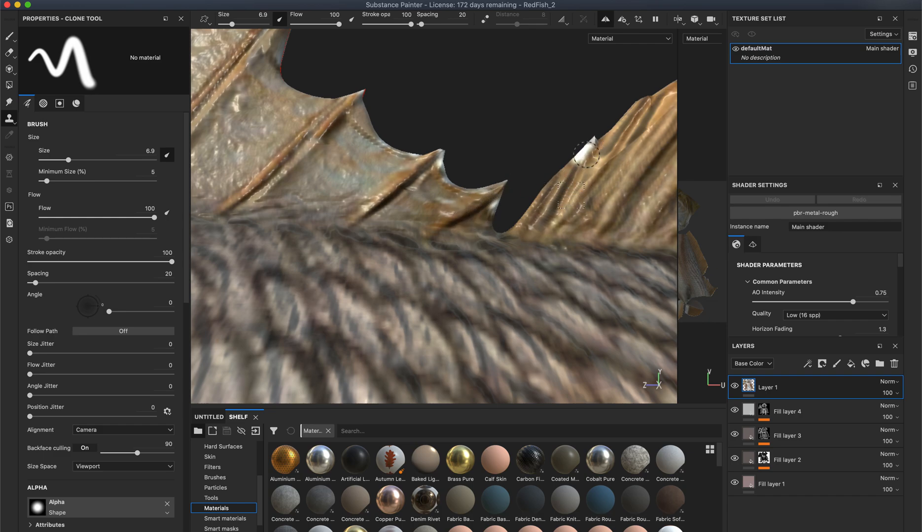
Clone brown texture over the white spot and pale rim on the front edge of the second dorsal fin
{"action": "left_click_drag", "start_coordinate": [586, 154], "coordinate": [593, 143]}
{"action": "right_click_drag", "start_coordinate": [496, 153], "coordinate": [119, 90], "text": "alt"}
{"action": "left_click_drag", "start_coordinate": [382, 165], "coordinate": [357, 171], "text": "alt"}
{"action": "middle_click_drag", "start_coordinate": [374, 164], "coordinate": [314, 193], "text": "alt"}
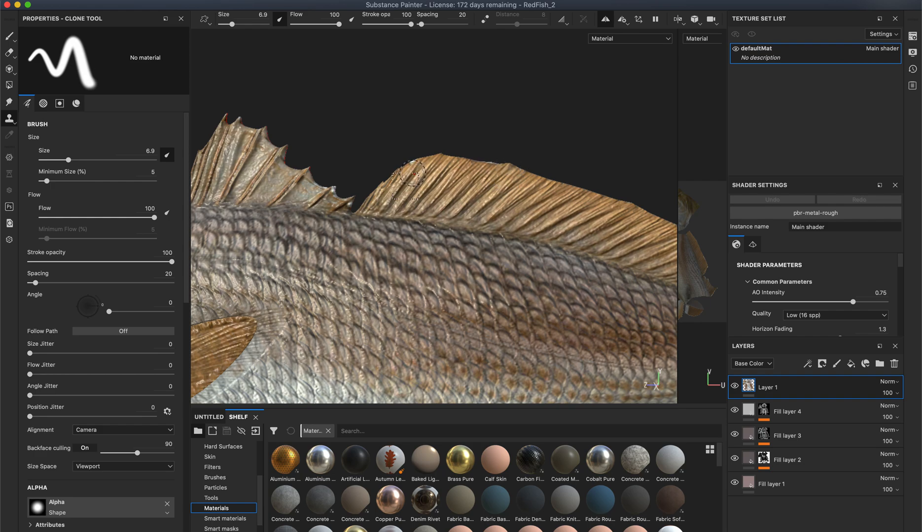
{"action": "left_click_drag", "start_coordinate": [418, 161], "coordinate": [422, 162]}
Clone scale texture over the pale strip along the upper edge of the tail stalk, from the dorsal fin to the tail
{"action": "middle_click_drag", "start_coordinate": [518, 171], "coordinate": [356, 79], "text": "alt"}
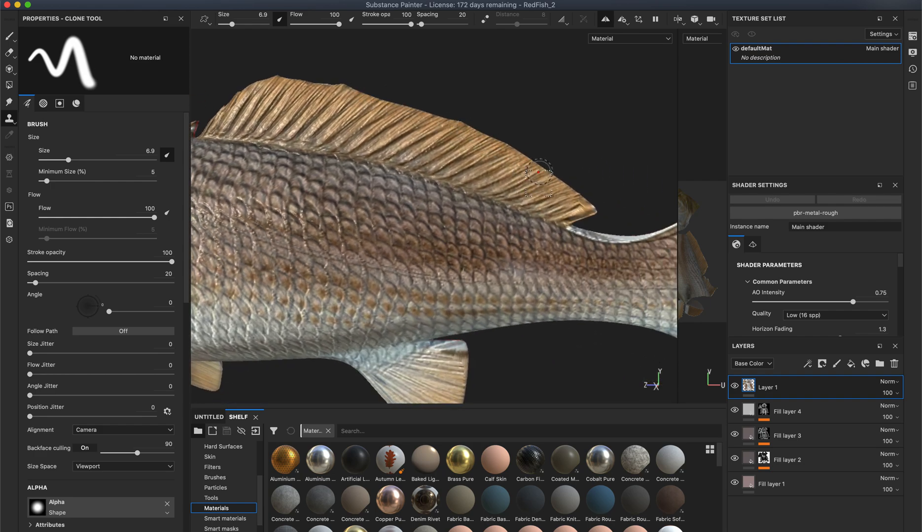
{"action": "middle_click_drag", "start_coordinate": [540, 165], "coordinate": [391, 143], "text": "alt"}
{"action": "left_click_drag", "start_coordinate": [391, 143], "coordinate": [349, 191], "text": "alt"}
{"action": "right_click_drag", "start_coordinate": [350, 191], "coordinate": [522, 212], "text": "alt"}
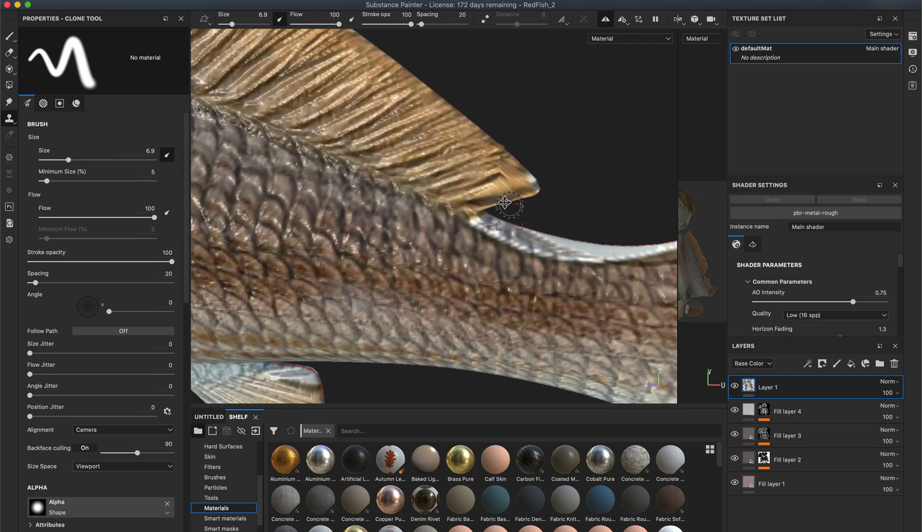
{"action": "middle_click_drag", "start_coordinate": [523, 212], "coordinate": [371, 203], "text": "alt"}
{"action": "left_click_drag", "start_coordinate": [371, 203], "coordinate": [396, 168], "text": "alt"}
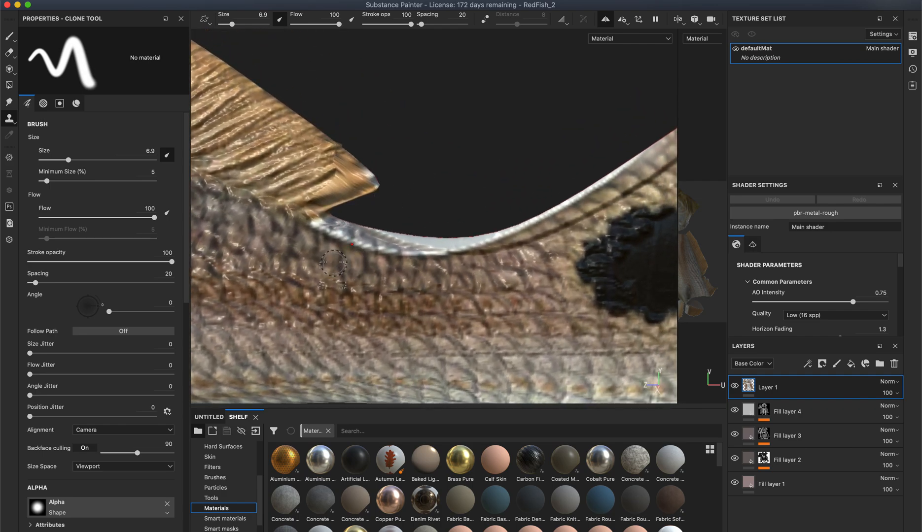
{"action": "mouse_move", "coordinate": [335, 228]}
{"action": "left_mouse_down"}
{"action": "mouse_move", "coordinate": [444, 246]}
{"action": "mouse_move", "coordinate": [312, 216]}
{"action": "left_mouse_up"}
{"action": "mouse_move", "coordinate": [464, 246]}
{"action": "left_mouse_down"}
{"action": "mouse_move", "coordinate": [512, 240]}
{"action": "mouse_move", "coordinate": [612, 175]}
{"action": "left_mouse_up"}
Examine the tail fin's upper edge and the side of the whole fish for remaining texture flaws
{"action": "middle_click_drag", "start_coordinate": [483, 271], "coordinate": [304, 348], "text": "alt"}
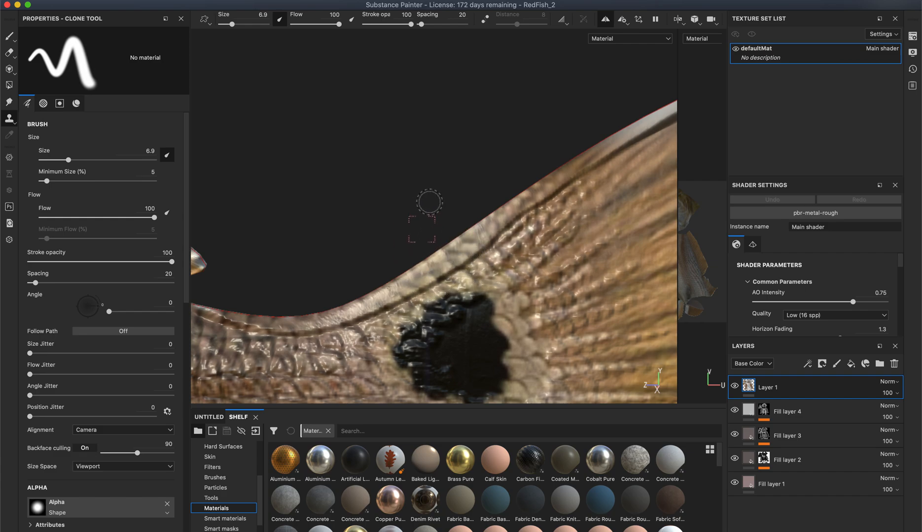
{"action": "right_click_drag", "start_coordinate": [484, 219], "coordinate": [253, 167], "text": "alt"}
{"action": "left_click_drag", "start_coordinate": [353, 179], "coordinate": [402, 192], "text": "alt"}
{"action": "right_click_drag", "start_coordinate": [404, 196], "coordinate": [567, 211], "text": "alt"}
{"action": "mouse_move", "coordinate": [567, 211]}
{"action": "middle_mouse_down", "text": "alt"}
{"action": "mouse_move", "coordinate": [431, 251]}
{"action": "mouse_move", "coordinate": [375, 283]}
{"action": "middle_mouse_up", "text": "alt"}
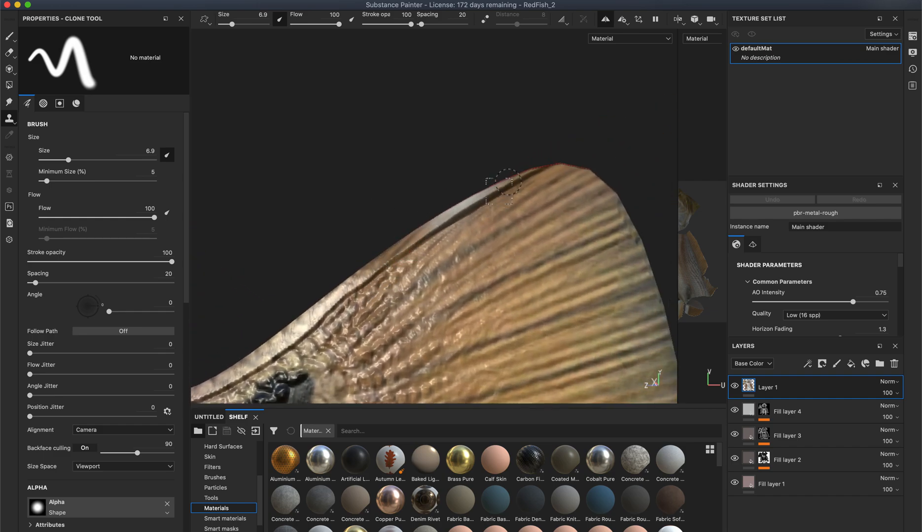
{"action": "right_click_drag", "start_coordinate": [447, 218], "coordinate": [164, 241], "text": "alt"}
{"action": "middle_click_drag", "start_coordinate": [349, 242], "coordinate": [503, 154], "text": "alt"}
{"action": "middle_click_drag", "start_coordinate": [429, 195], "coordinate": [536, 196], "text": "alt"}
{"action": "right_click_drag", "start_coordinate": [414, 232], "coordinate": [354, 240], "text": "alt"}
{"action": "left_click_drag", "start_coordinate": [354, 241], "coordinate": [301, 232], "text": "alt"}
{"action": "middle_click_drag", "start_coordinate": [259, 242], "coordinate": [321, 204], "text": "alt"}
{"action": "scroll", "coordinate": [323, 197], "scroll_direction": "up", "scroll_amount": 4}
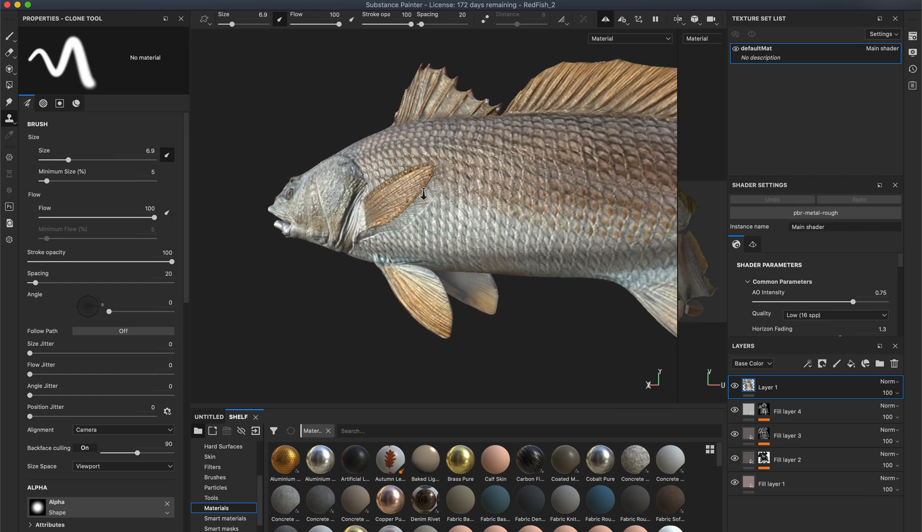
Rotate the environment lighting and examine the top of the head from the front for projection flaws
{"action": "mouse_move", "coordinate": [322, 323]}
{"action": "right_mouse_down", "text": "shift"}
{"action": "mouse_move", "coordinate": [302, 319]}
{"action": "mouse_move", "coordinate": [335, 318]}
{"action": "mouse_move", "coordinate": [301, 313]}
{"action": "mouse_move", "coordinate": [323, 312]}
{"action": "right_mouse_up", "text": "shift"}
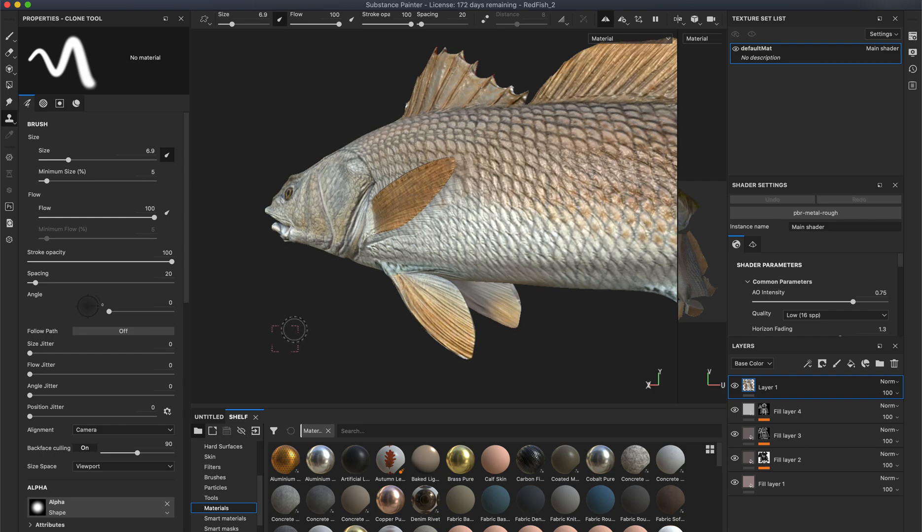
{"action": "key", "text": "f"}
{"action": "mouse_move", "coordinate": [367, 315]}
{"action": "left_mouse_down", "text": "alt"}
{"action": "mouse_move", "coordinate": [398, 304]}
{"action": "mouse_move", "coordinate": [310, 277]}
{"action": "mouse_move", "coordinate": [404, 274]}
{"action": "mouse_move", "coordinate": [473, 295]}
{"action": "left_mouse_up", "text": "alt"}
{"action": "scroll", "coordinate": [464, 301], "scroll_direction": "up", "scroll_amount": 3}
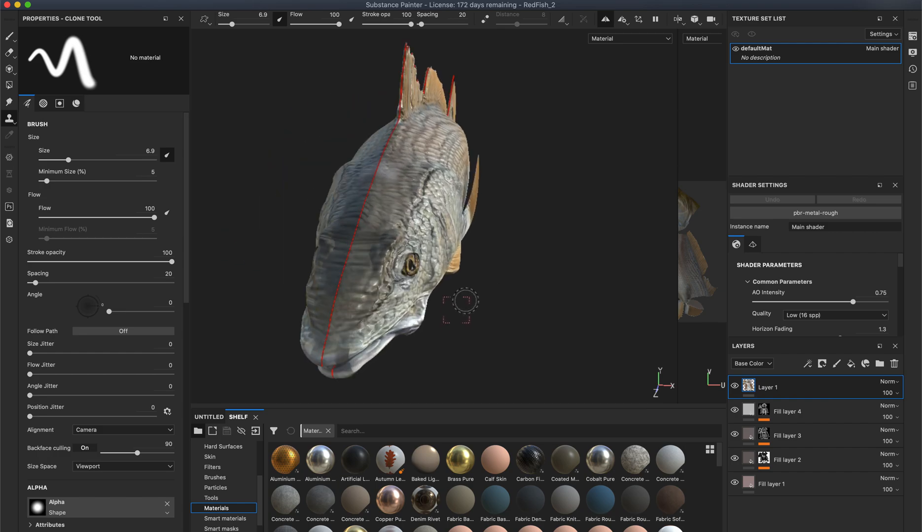
{"action": "scroll", "coordinate": [465, 302], "scroll_direction": "up", "scroll_amount": 4}
{"action": "scroll", "coordinate": [400, 254], "scroll_direction": "down", "scroll_amount": 3}
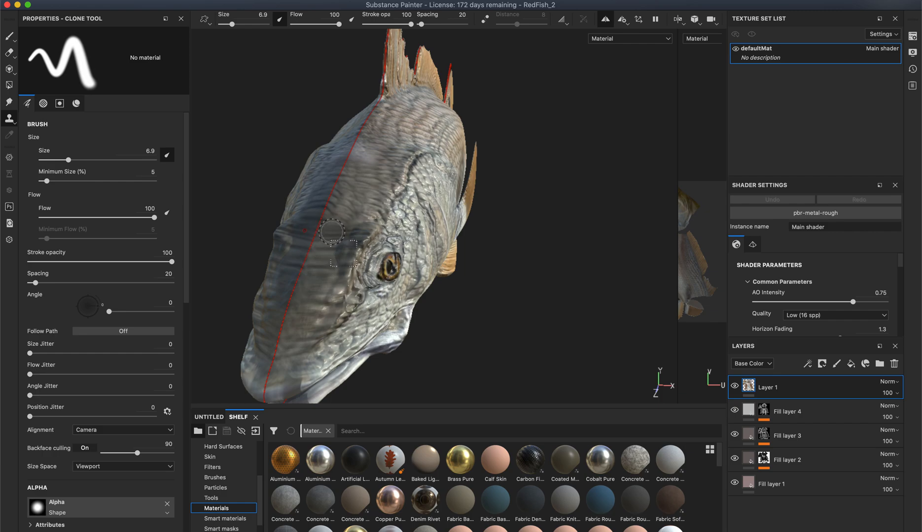
Switch to the Paint tool and add a fill layer with a black mask above Layer 1
{"action": "left_click", "coordinate": [11, 38]}
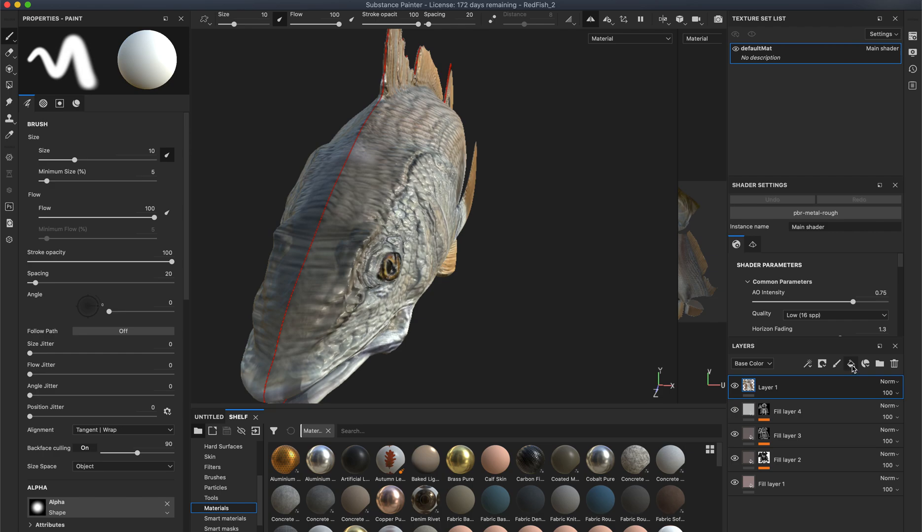
{"action": "left_click", "coordinate": [852, 365]}
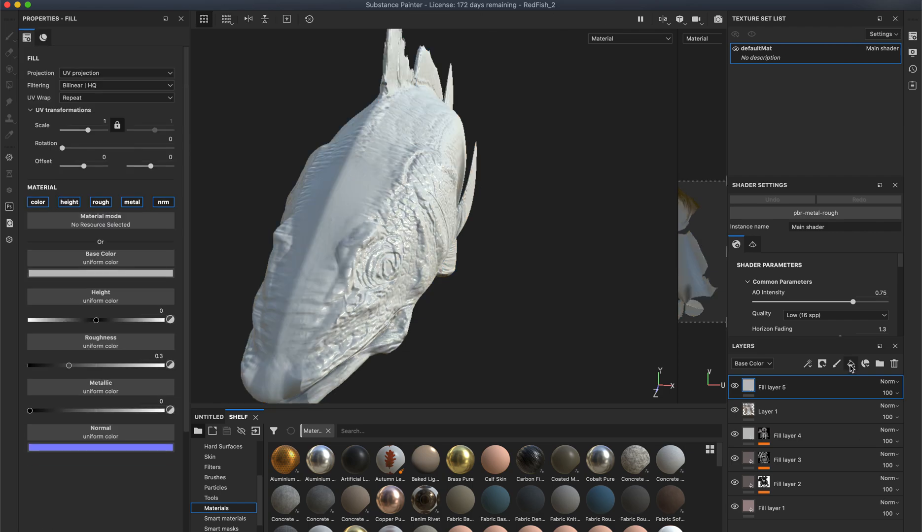
{"action": "right_click", "coordinate": [753, 390]}
{"action": "left_click", "coordinate": [790, 104]}
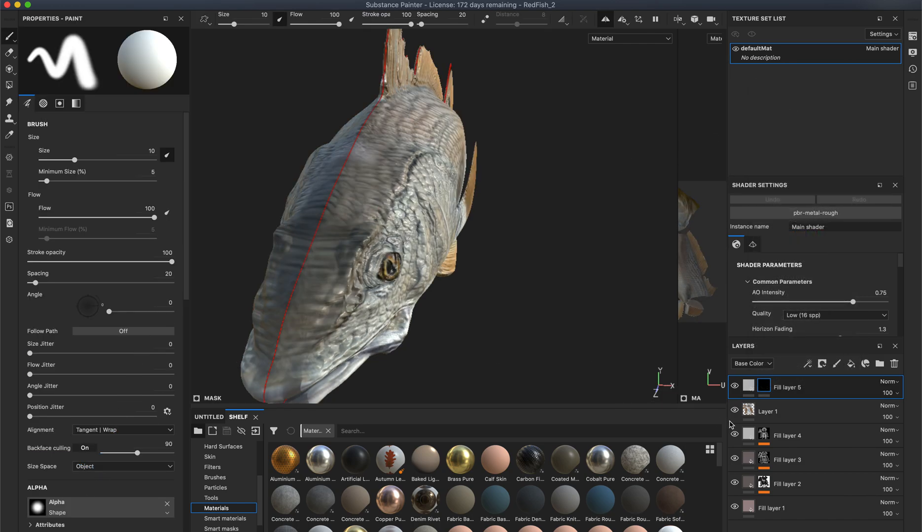
Set the masked fill layer's base color to dark grey-green (R 0.120, G 0.133, B 0.120), sampled from the top of the head
{"action": "left_click", "coordinate": [748, 386]}
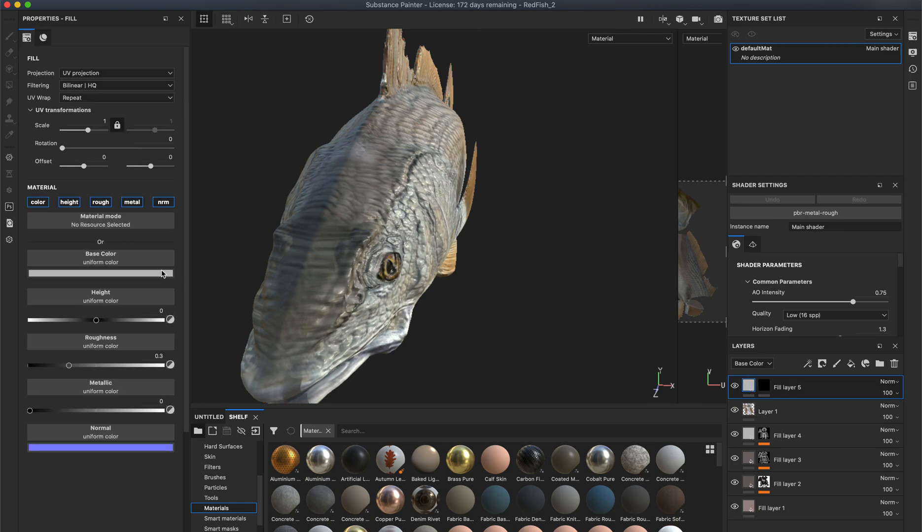
{"action": "left_click", "coordinate": [160, 274]}
{"action": "left_click", "coordinate": [211, 284]}
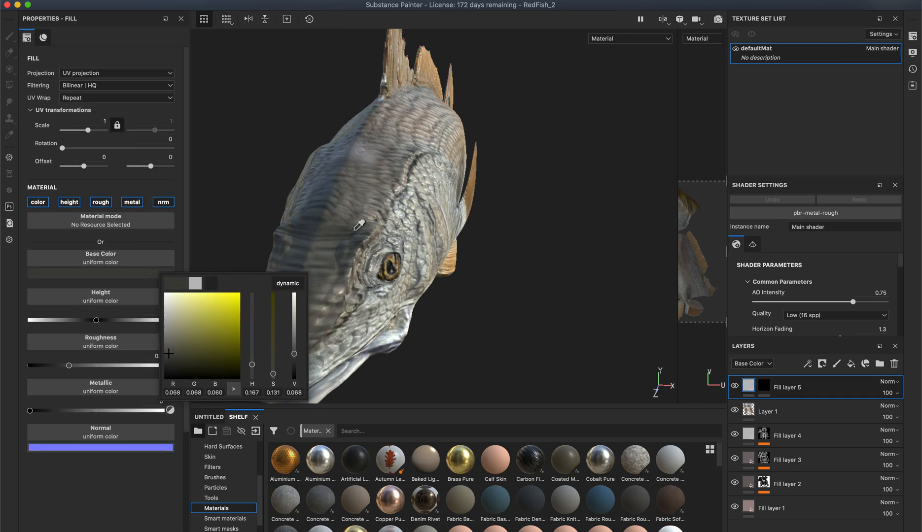
{"action": "left_click", "coordinate": [333, 248]}
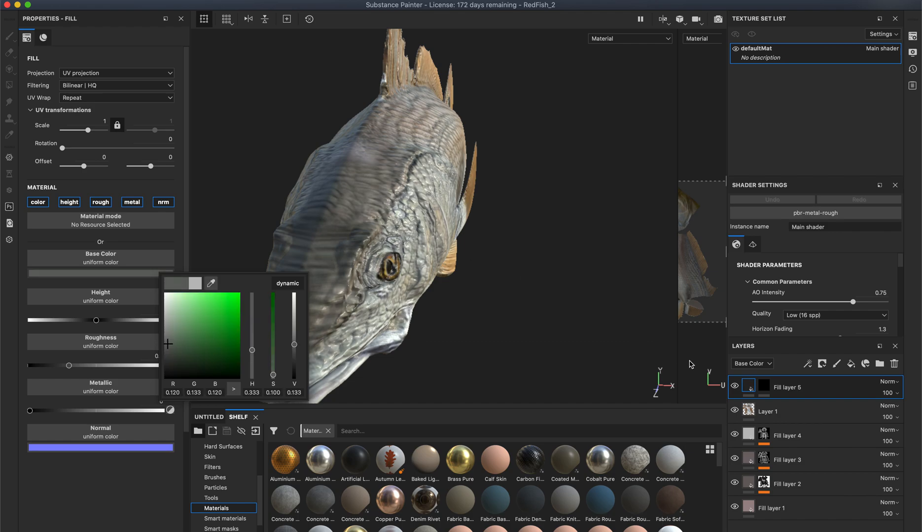
Paint the fill layer's mask over the streaked top of the head with brush size 2.33 and stroke opacity 40
{"action": "left_click", "coordinate": [770, 387]}
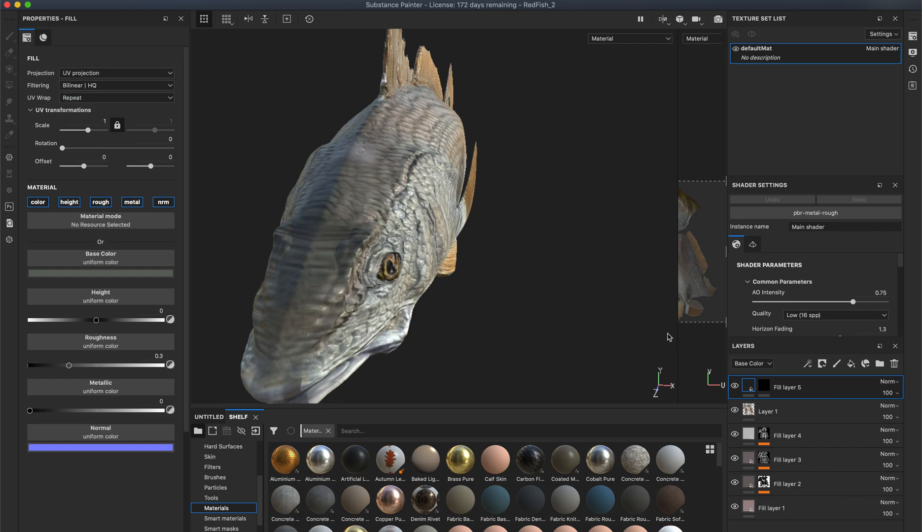
{"action": "left_click", "coordinate": [769, 389]}
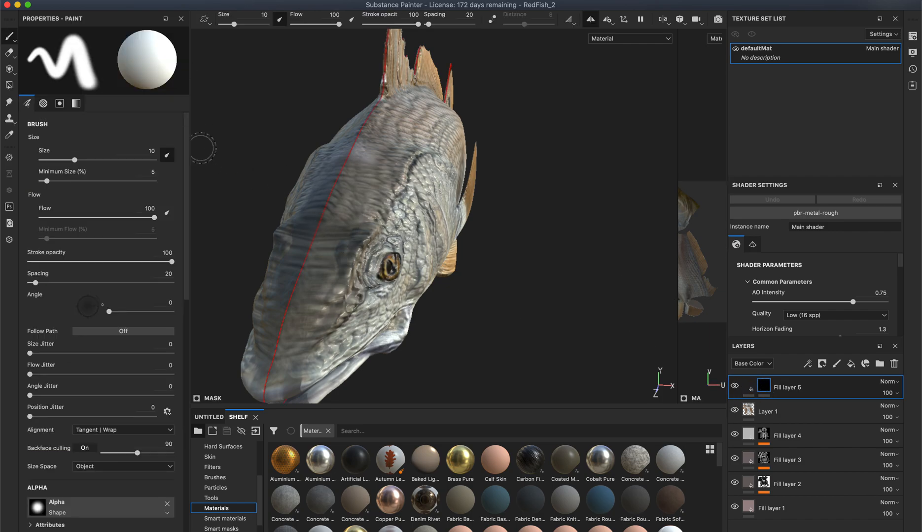
{"action": "left_click_drag", "start_coordinate": [235, 24], "coordinate": [226, 25]}
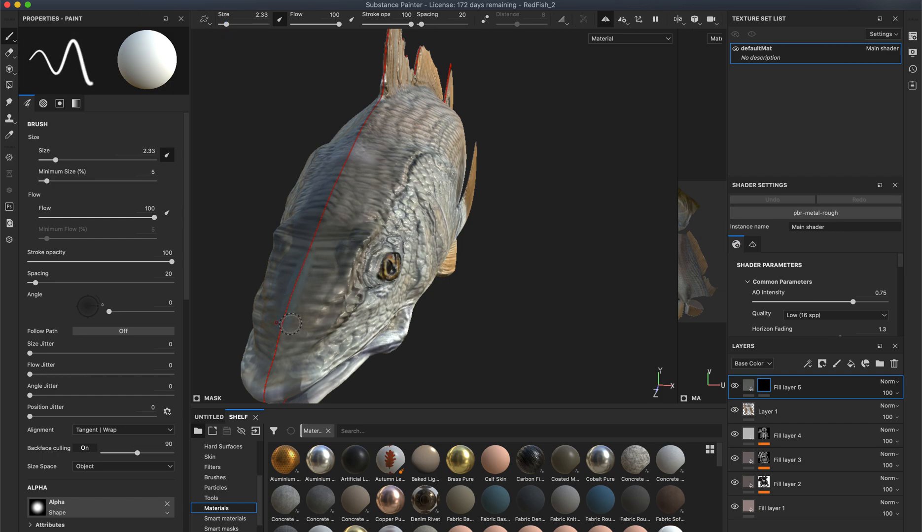
{"action": "left_click_drag", "start_coordinate": [370, 25], "coordinate": [386, 25]}
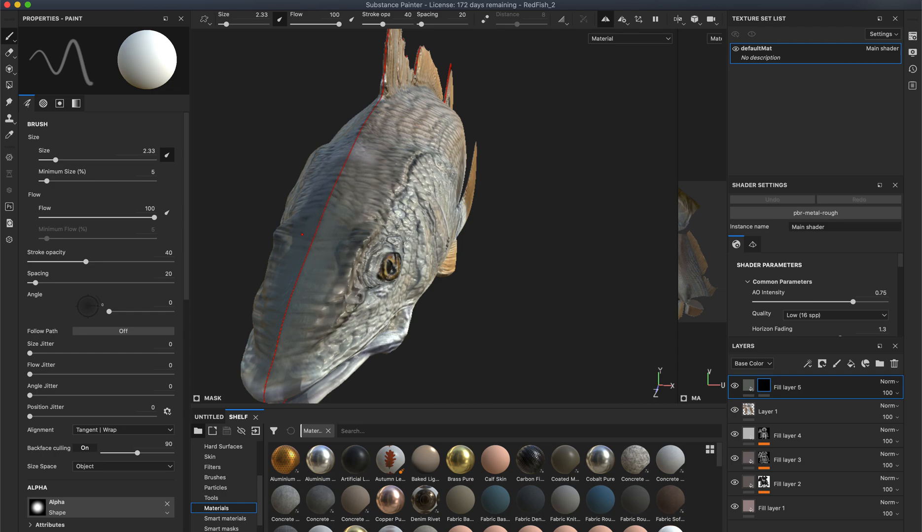
{"action": "left_click_drag", "start_coordinate": [503, 273], "coordinate": [250, 172], "text": "alt"}
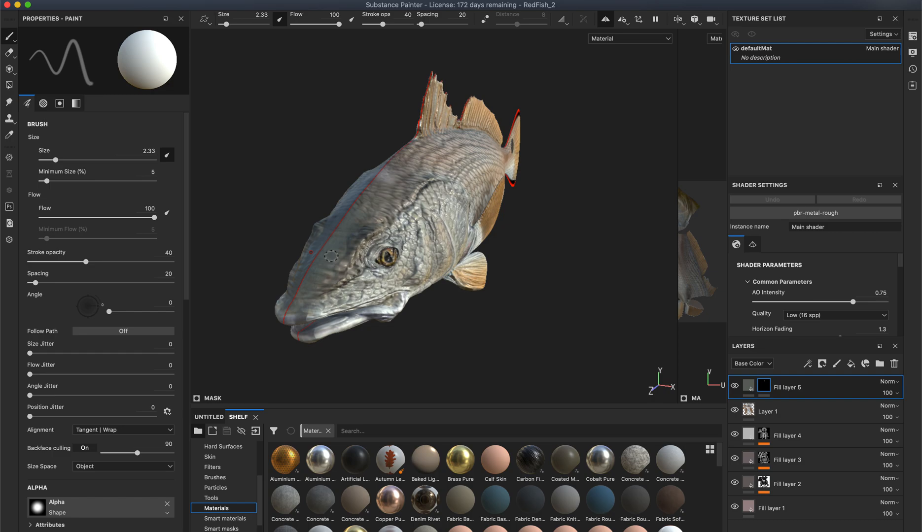
Add another fill layer with a black mask above Fill layer 5
{"action": "left_click", "coordinate": [851, 364]}
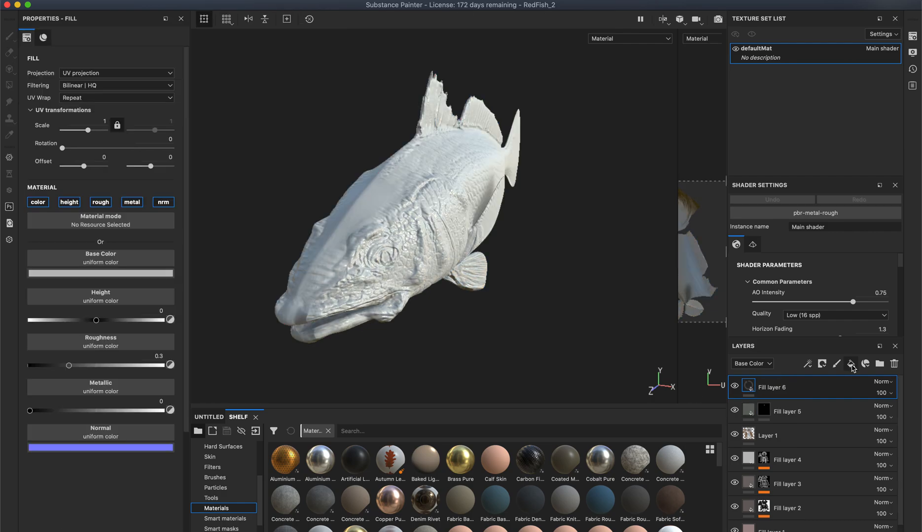
{"action": "right_click", "coordinate": [751, 388]}
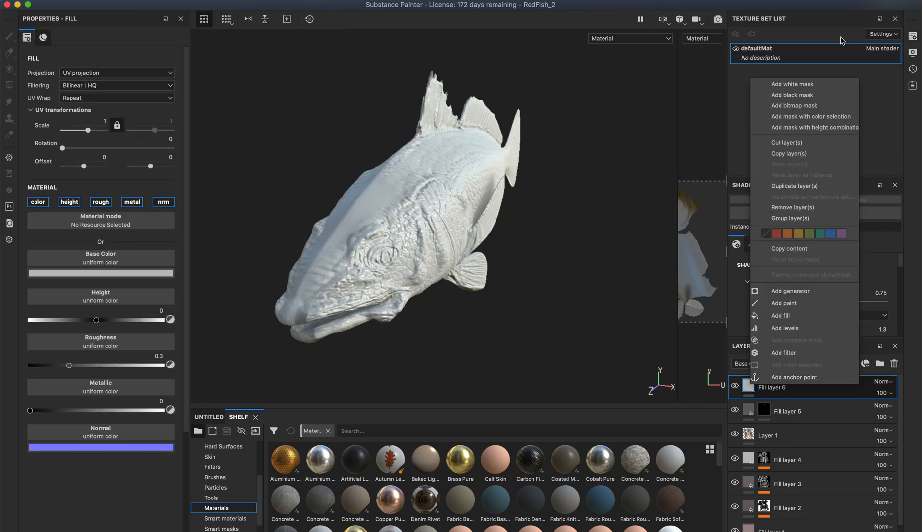
{"action": "left_click", "coordinate": [828, 95]}
Set Fill layer 6's base color to orange-brown (R 0.413, G 0.235, B 0.089), sampled from the pectoral fin, and select its mask
{"action": "left_click", "coordinate": [753, 388]}
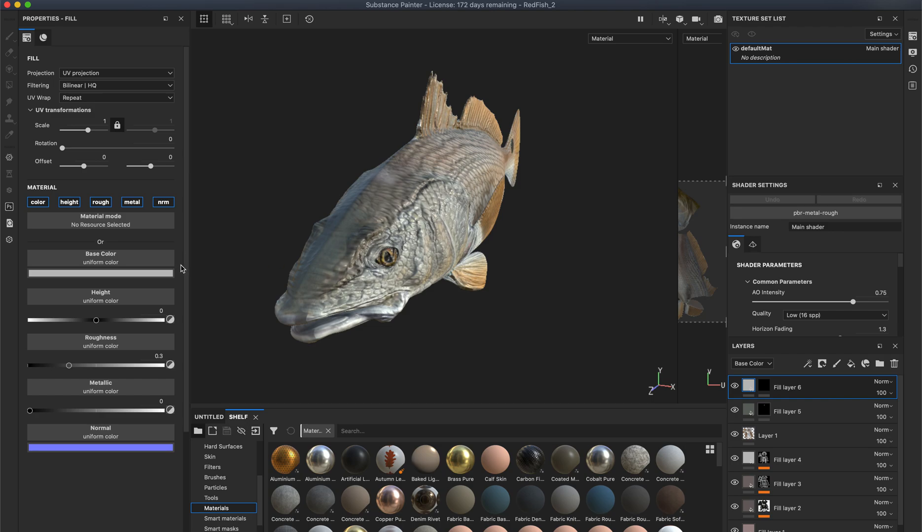
{"action": "left_click", "coordinate": [161, 275]}
{"action": "left_click_drag", "start_coordinate": [212, 287], "coordinate": [496, 217]}
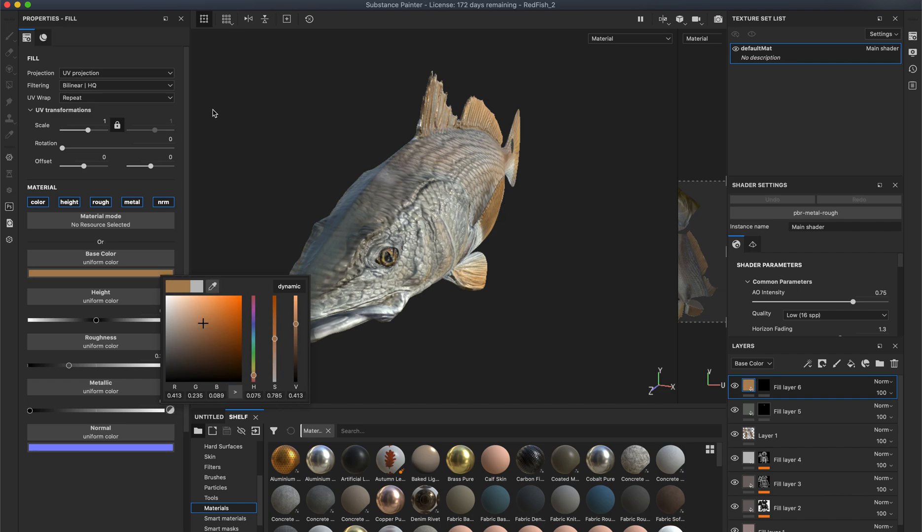
{"action": "left_click", "coordinate": [769, 388]}
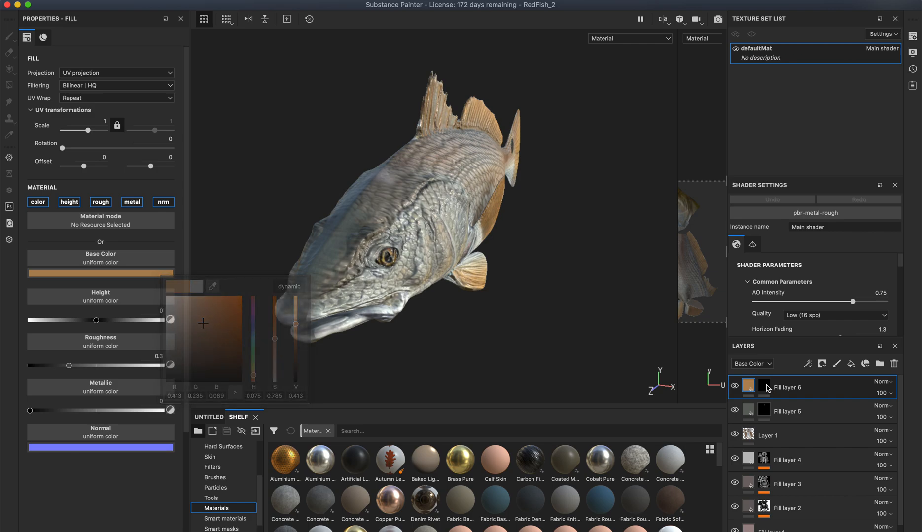
{"action": "mouse_move", "coordinate": [767, 388]}
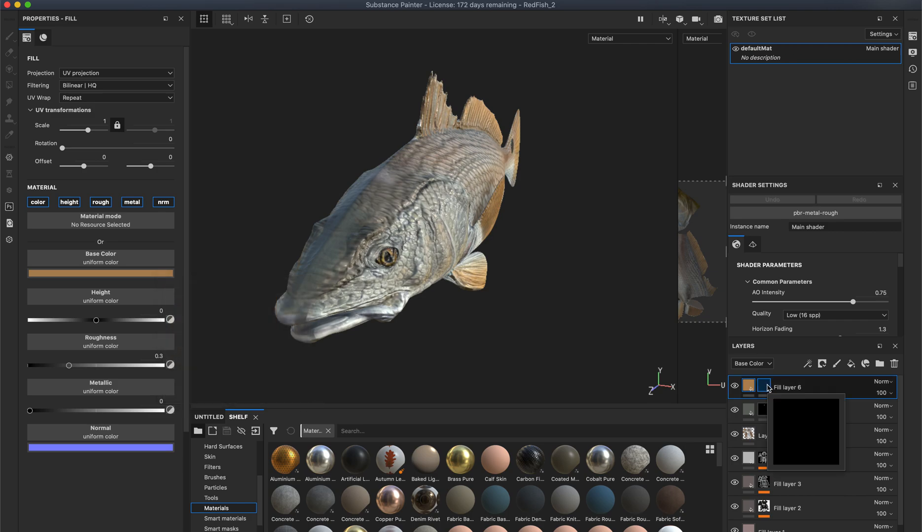
Search the brush library for "dot" and choose the Dots brush for painting Fill layer 6's mask
{"action": "key", "text": "1"}
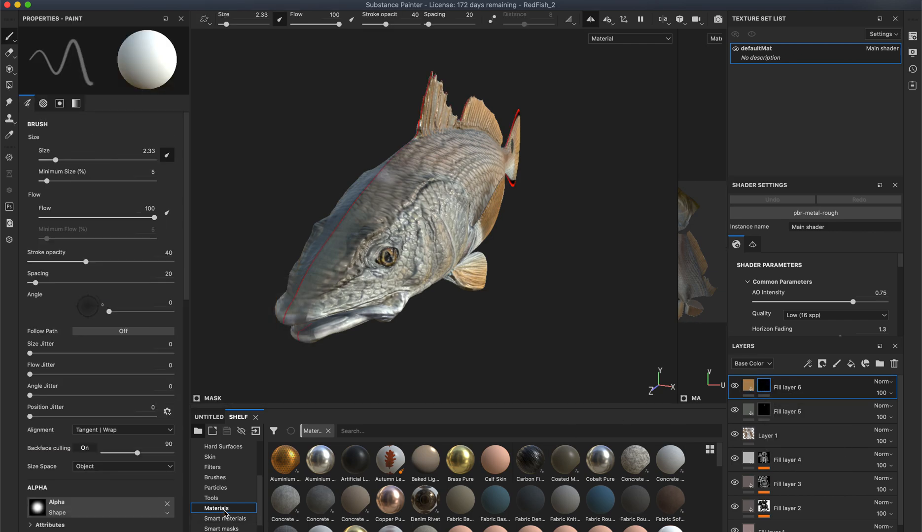
{"action": "left_click", "coordinate": [230, 477]}
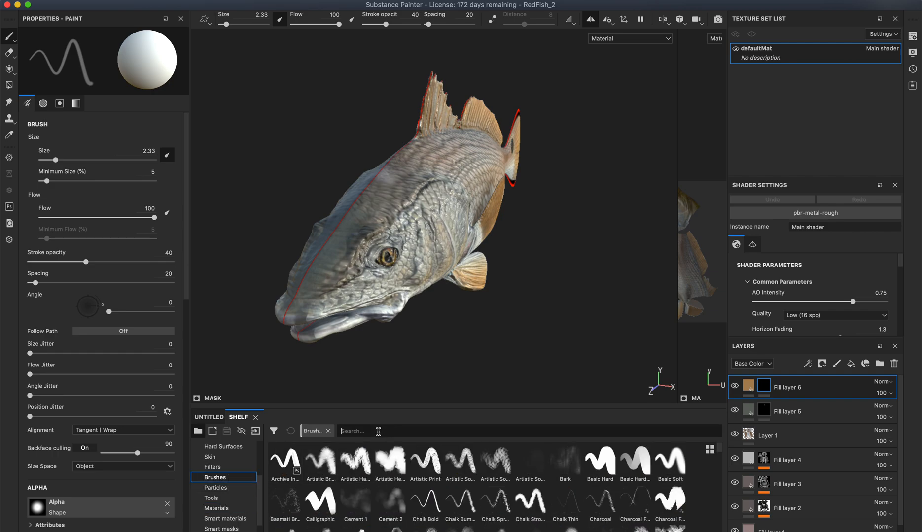
{"action": "type", "text": "dot"}
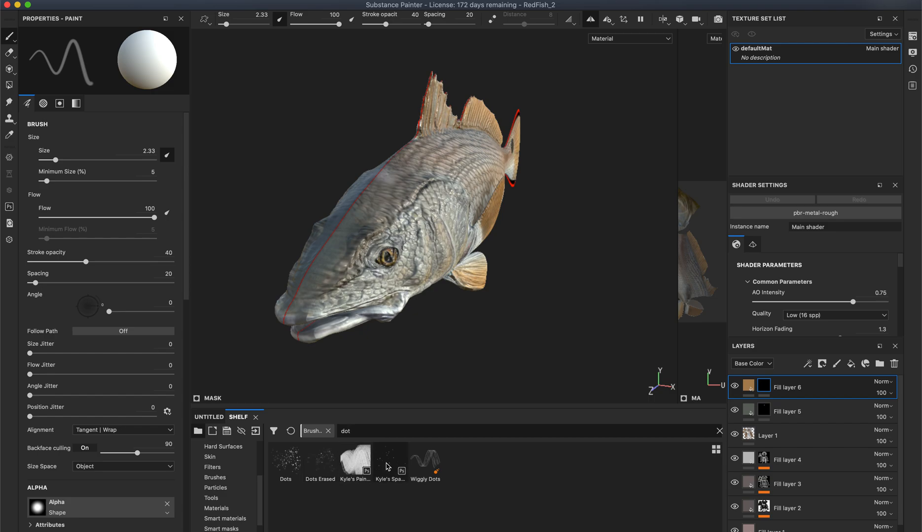
{"action": "left_click", "coordinate": [299, 461]}
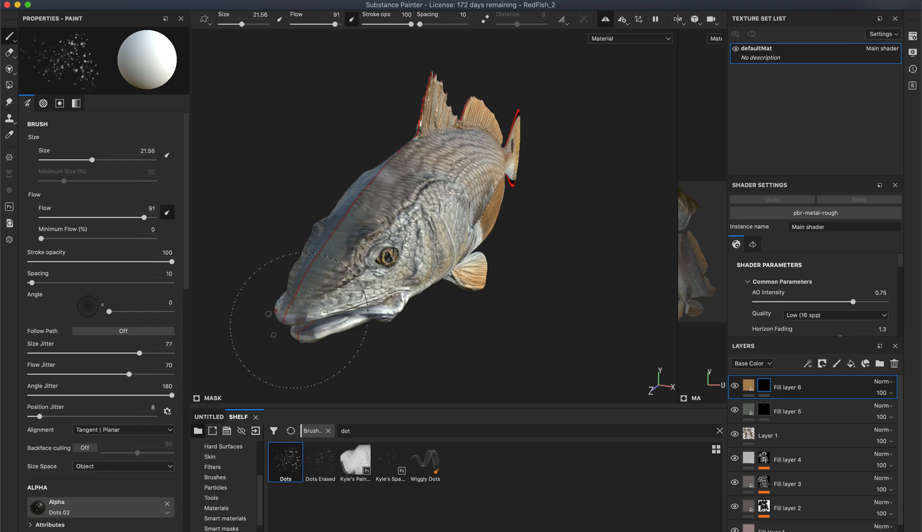
Set the brush to size 6.34, size jitter 45, flow jitter 65 and spacing 5, and speckle the top of the head
{"action": "mouse_move", "coordinate": [92, 160]}
{"action": "left_mouse_down"}
{"action": "mouse_move", "coordinate": [69, 160]}
{"action": "mouse_move", "coordinate": [117, 160]}
{"action": "mouse_move", "coordinate": [109, 160]}
{"action": "left_mouse_up"}
{"action": "right_click_drag", "start_coordinate": [289, 239], "coordinate": [531, 286], "text": "alt"}
{"action": "middle_click_drag", "start_coordinate": [459, 249], "coordinate": [563, 255], "text": "alt"}
{"action": "left_click_drag", "start_coordinate": [456, 242], "coordinate": [478, 264], "text": "alt"}
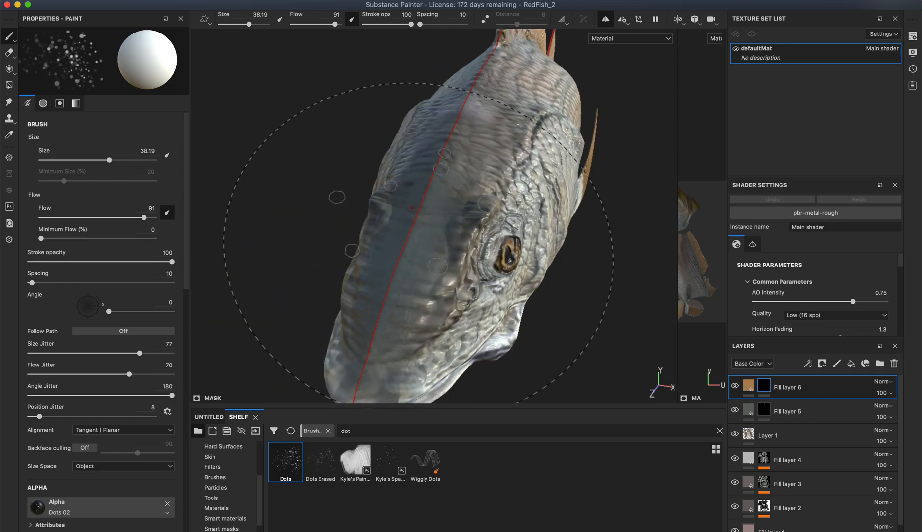
{"action": "left_click_drag", "start_coordinate": [248, 25], "coordinate": [231, 24]}
{"action": "left_click_drag", "start_coordinate": [140, 354], "coordinate": [122, 375]}
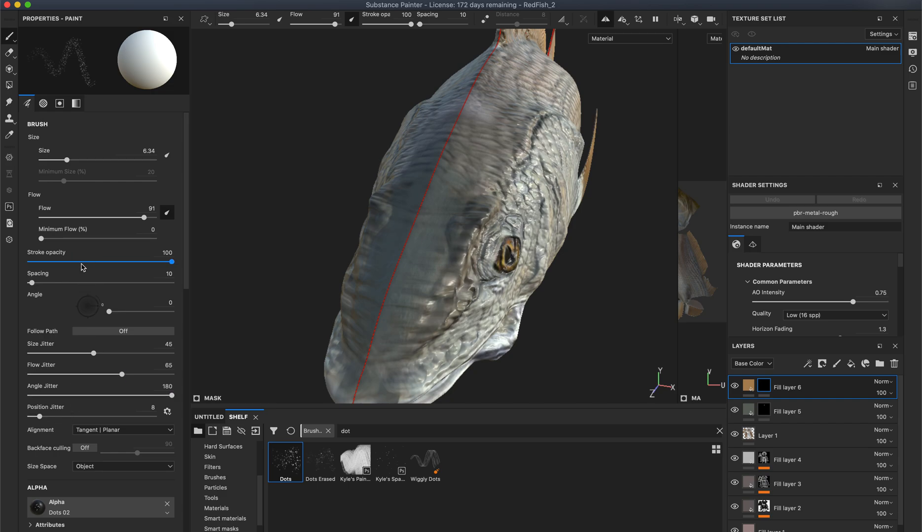
{"action": "left_click_drag", "start_coordinate": [48, 285], "coordinate": [29, 283]}
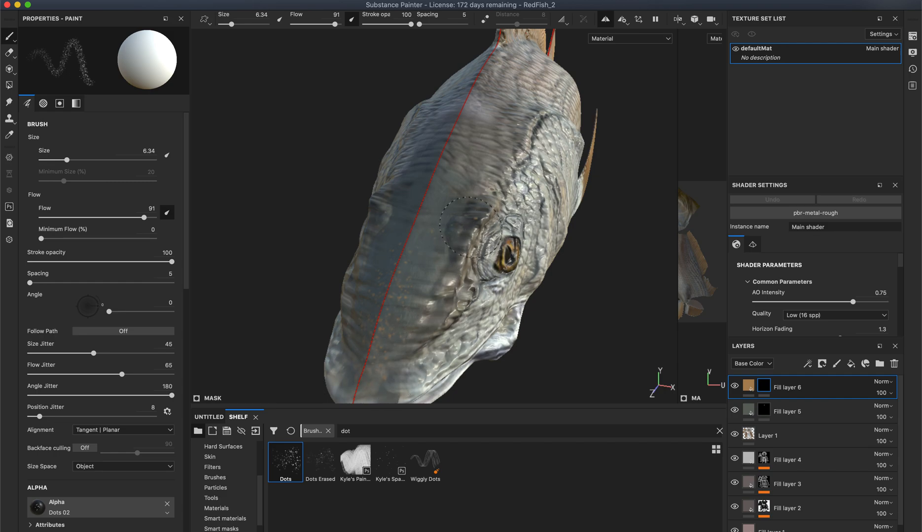
Paint orange-brown speckles along the base of the front dorsal fin with the Dots brush at size 4.78
{"action": "mouse_move", "coordinate": [621, 321]}
{"action": "left_mouse_down", "text": "alt"}
{"action": "mouse_move", "coordinate": [592, 323]}
{"action": "mouse_move", "coordinate": [540, 294]}
{"action": "left_mouse_up", "text": "alt"}
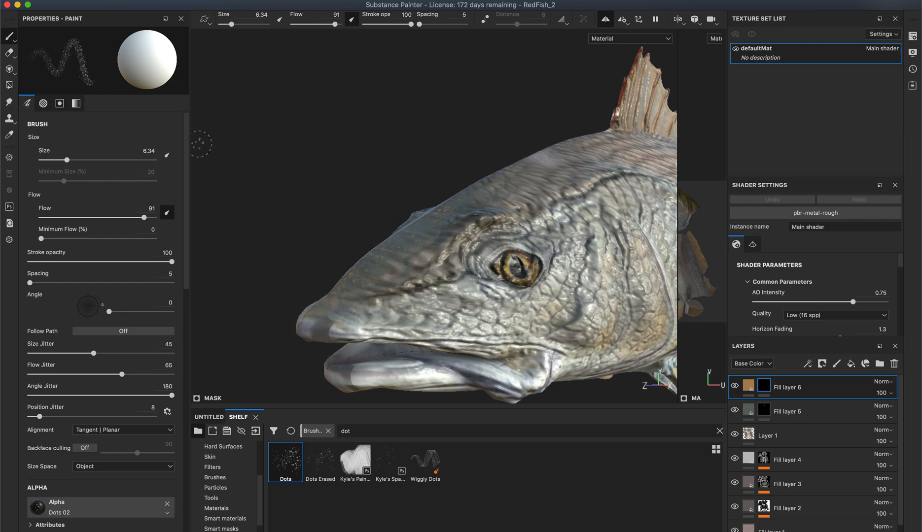
{"action": "left_click_drag", "start_coordinate": [483, 307], "coordinate": [331, 241], "text": "alt"}
{"action": "right_click_drag", "start_coordinate": [368, 202], "coordinate": [419, 225], "text": "alt"}
{"action": "left_click_drag", "start_coordinate": [419, 224], "coordinate": [430, 270], "text": "alt"}
{"action": "right_click_drag", "start_coordinate": [358, 241], "coordinate": [416, 217], "text": "alt"}
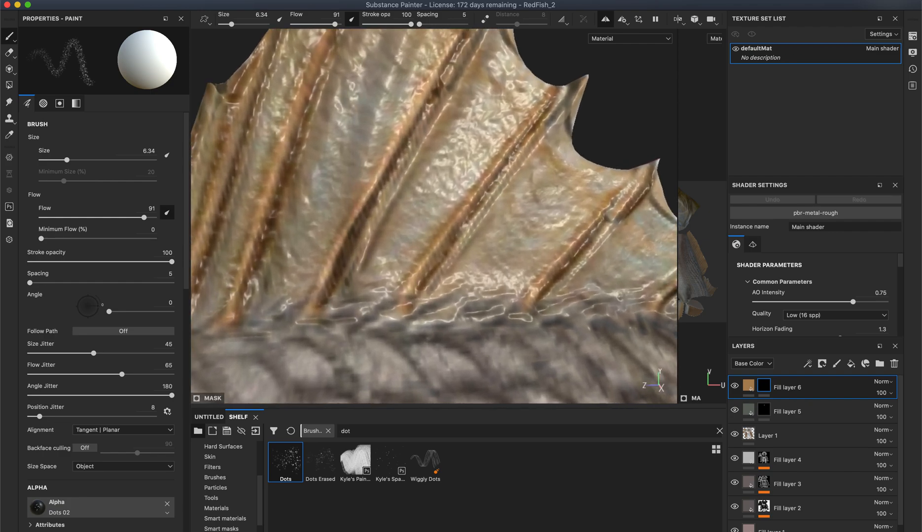
{"action": "left_click_drag", "start_coordinate": [232, 26], "coordinate": [230, 25]}
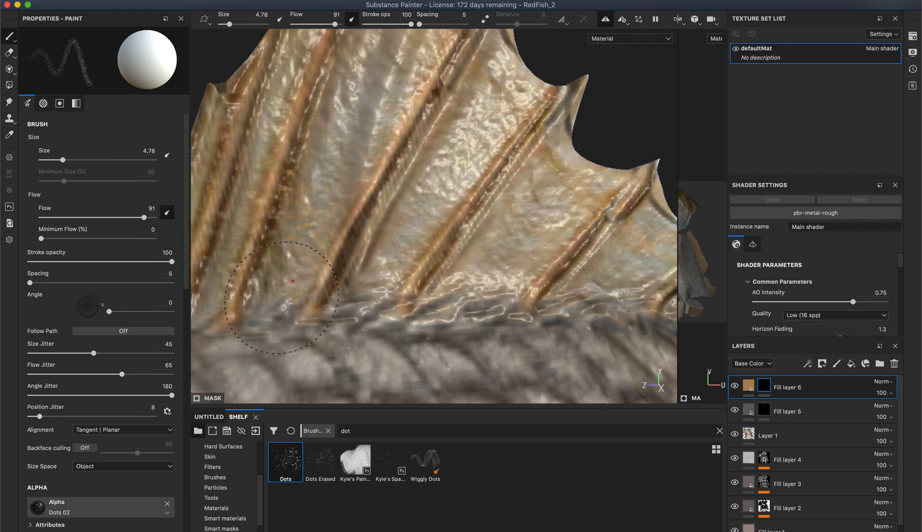
{"action": "left_click_drag", "start_coordinate": [473, 238], "coordinate": [488, 231], "text": "alt"}
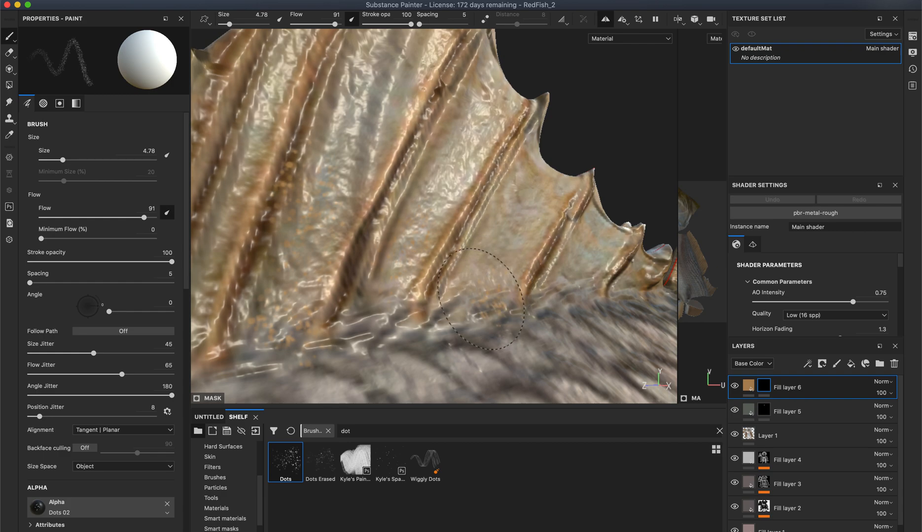
{"action": "scroll", "coordinate": [493, 276], "scroll_direction": "down", "scroll_amount": 3}
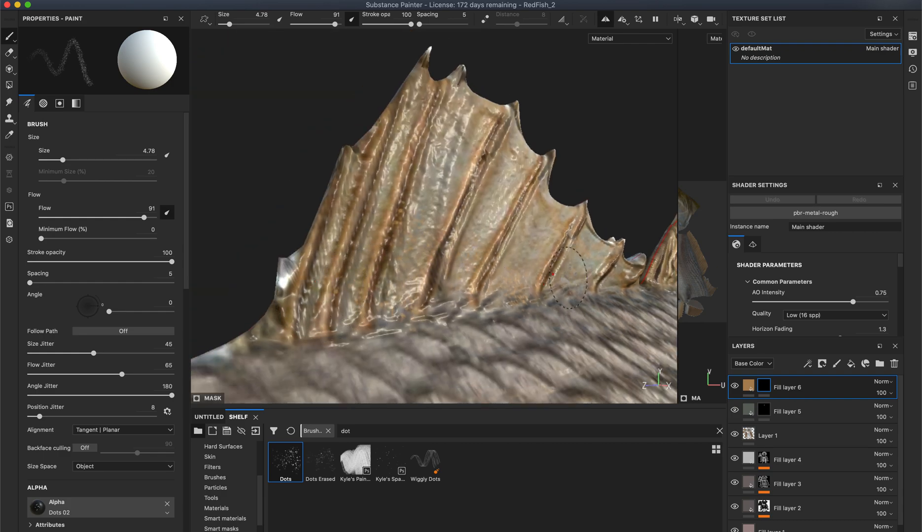
{"action": "right_click_drag", "start_coordinate": [584, 274], "coordinate": [442, 227], "text": "alt"}
{"action": "middle_click_drag", "start_coordinate": [442, 226], "coordinate": [178, 212], "text": "alt"}
{"action": "right_click_drag", "start_coordinate": [318, 256], "coordinate": [508, 261], "text": "alt"}
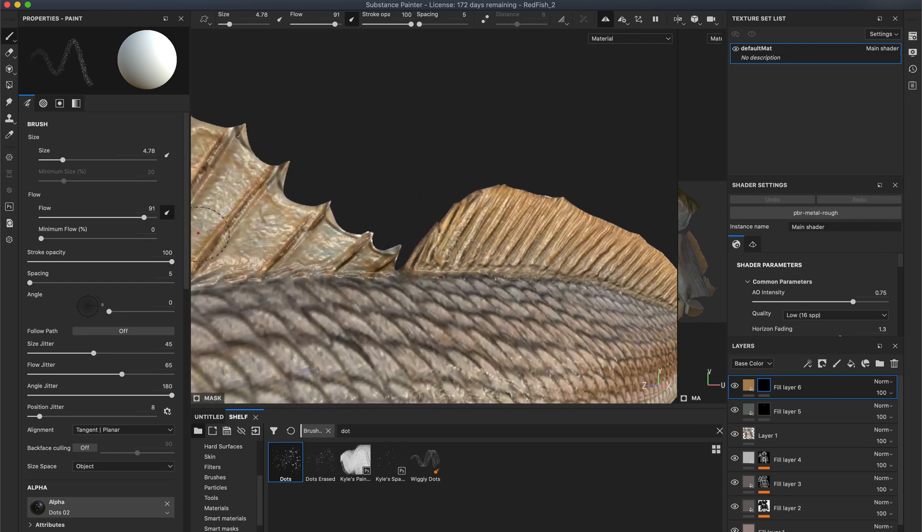
Set Fill layer 6's roughness to 0.6830 and metallic to 0.2226
{"action": "left_click", "coordinate": [748, 389]}
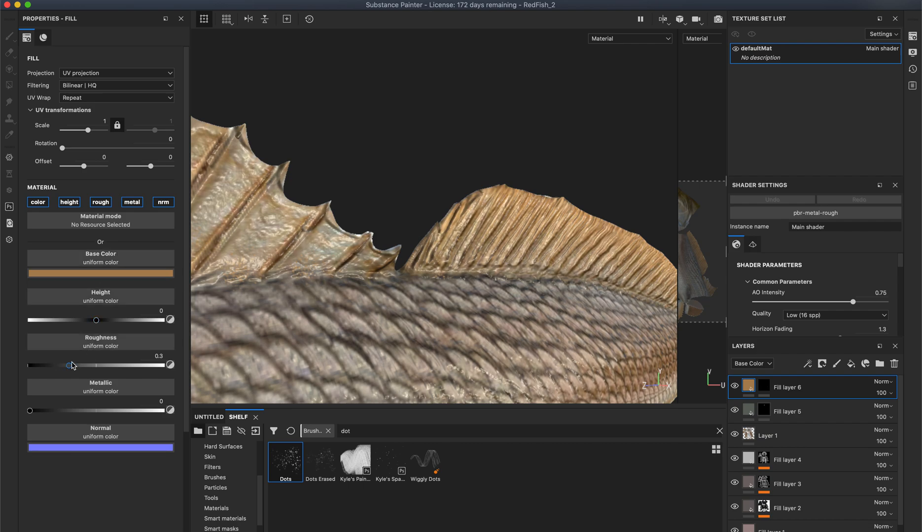
{"action": "left_click_drag", "start_coordinate": [74, 366], "coordinate": [154, 368]}
{"action": "mouse_move", "coordinate": [62, 411]}
{"action": "left_mouse_down"}
{"action": "mouse_move", "coordinate": [137, 410]}
{"action": "mouse_move", "coordinate": [50, 409]}
{"action": "mouse_move", "coordinate": [57, 410]}
{"action": "left_mouse_up"}
{"action": "left_click_drag", "start_coordinate": [382, 271], "coordinate": [314, 267], "text": "alt"}
{"action": "middle_click_drag", "start_coordinate": [315, 267], "coordinate": [524, 287], "text": "alt"}
{"action": "right_click_drag", "start_coordinate": [524, 287], "coordinate": [726, 310], "text": "alt"}
{"action": "right_click_drag", "start_coordinate": [461, 260], "coordinate": [574, 273], "text": "alt"}
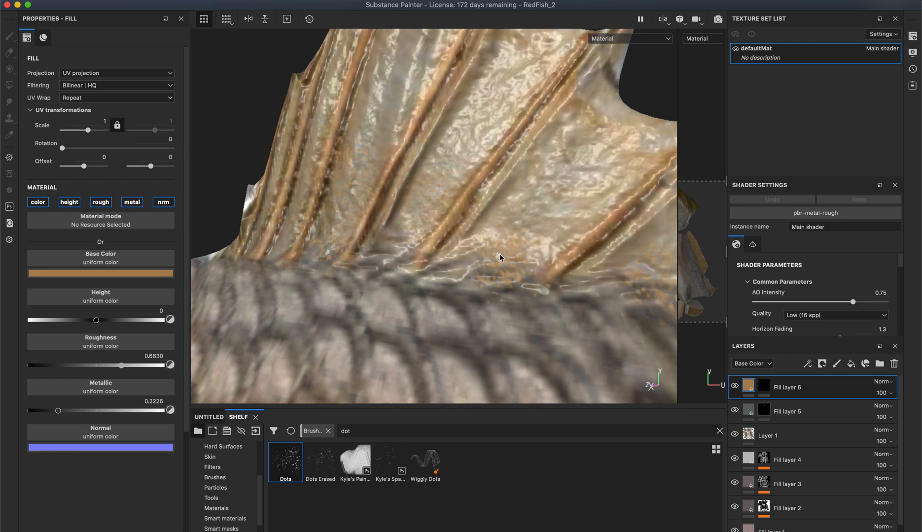
Raise the orange-brown speckles on the head and fin by setting Fill layer 6's height to 0.0566
{"action": "right_click_drag", "start_coordinate": [515, 282], "coordinate": [394, 266], "text": "alt"}
{"action": "left_click_drag", "start_coordinate": [394, 267], "coordinate": [428, 250], "text": "alt"}
{"action": "middle_click_drag", "start_coordinate": [377, 245], "coordinate": [420, 237], "text": "alt"}
{"action": "right_click_drag", "start_coordinate": [420, 237], "coordinate": [367, 253], "text": "alt"}
{"action": "left_click_drag", "start_coordinate": [368, 253], "coordinate": [497, 265], "text": "alt"}
{"action": "middle_click_drag", "start_coordinate": [446, 260], "coordinate": [533, 213], "text": "alt"}
{"action": "left_click_drag", "start_coordinate": [421, 239], "coordinate": [481, 261], "text": "alt"}
{"action": "mouse_move", "coordinate": [515, 271]}
{"action": "right_mouse_down", "text": "alt"}
{"action": "mouse_move", "coordinate": [575, 253]}
{"action": "mouse_move", "coordinate": [528, 260]}
{"action": "right_mouse_up", "text": "alt"}
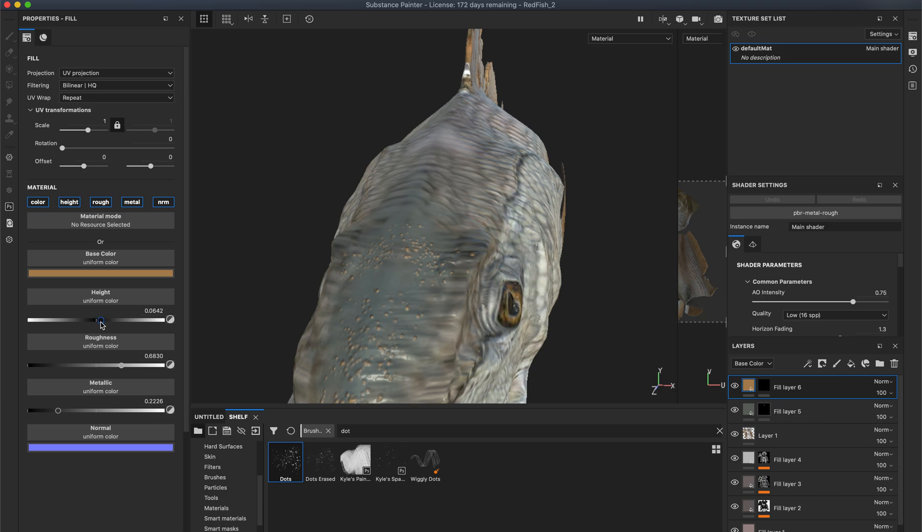
{"action": "left_click_drag", "start_coordinate": [101, 322], "coordinate": [102, 322]}
Examine the raised speckles from the top of the head back to the front dorsal fin
{"action": "left_click_drag", "start_coordinate": [440, 275], "coordinate": [365, 247], "text": "alt"}
{"action": "mouse_move", "coordinate": [387, 281]}
{"action": "right_mouse_down", "text": "shift"}
{"action": "mouse_move", "coordinate": [373, 276]}
{"action": "mouse_move", "coordinate": [394, 277]}
{"action": "right_mouse_up", "text": "shift"}
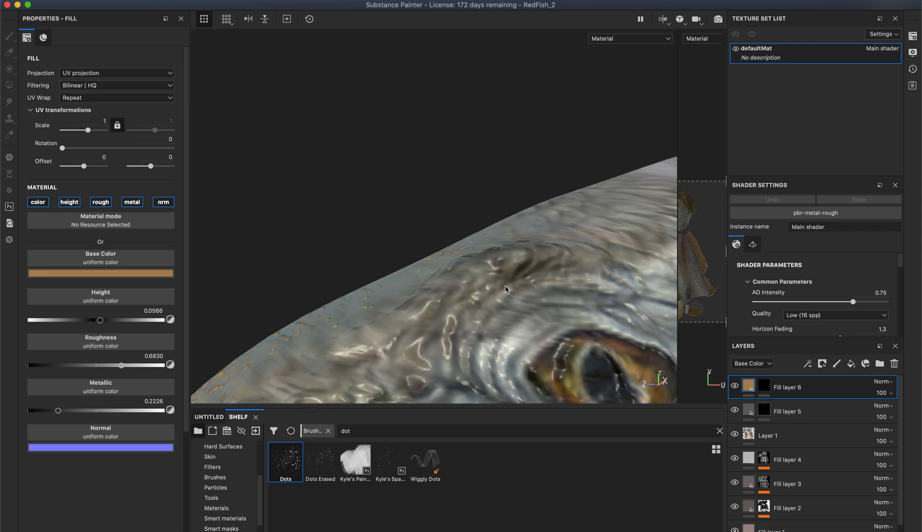
{"action": "right_click_drag", "start_coordinate": [505, 290], "coordinate": [121, 204], "text": "alt"}
{"action": "left_click_drag", "start_coordinate": [349, 240], "coordinate": [402, 224], "text": "alt"}
{"action": "right_click_drag", "start_coordinate": [402, 225], "coordinate": [328, 203], "text": "alt"}
{"action": "left_click_drag", "start_coordinate": [474, 235], "coordinate": [339, 317], "text": "alt"}
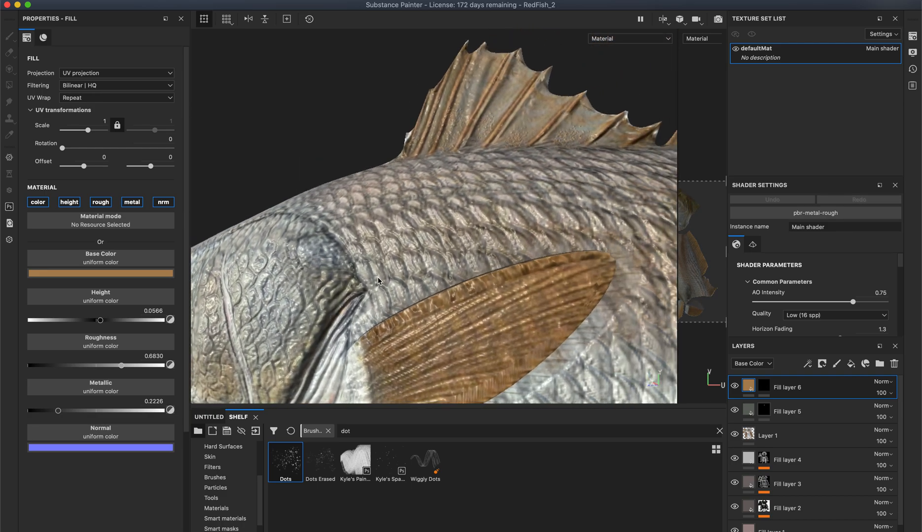
{"action": "left_click_drag", "start_coordinate": [378, 282], "coordinate": [414, 292], "text": "alt"}
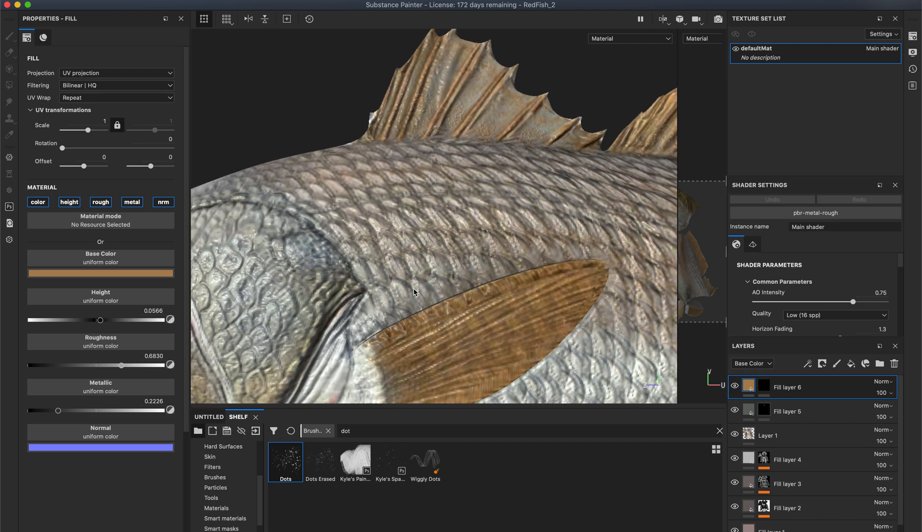
Add another fill layer with a black mask above Fill layer 6
{"action": "left_click", "coordinate": [851, 364]}
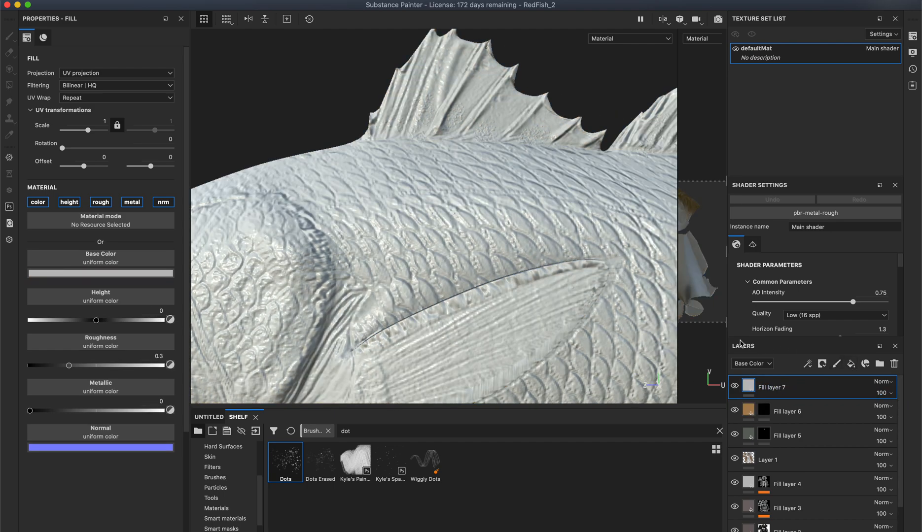
{"action": "right_click", "coordinate": [788, 389]}
{"action": "left_click", "coordinate": [831, 14]}
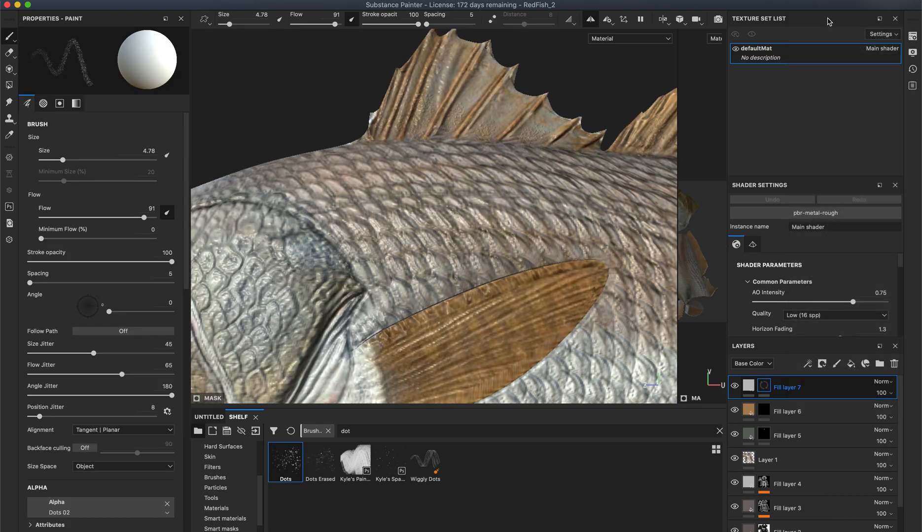
Set Fill layer 7's base color to olive green (R 0.189, G 0.240, B 0.076)
{"action": "left_click", "coordinate": [754, 390]}
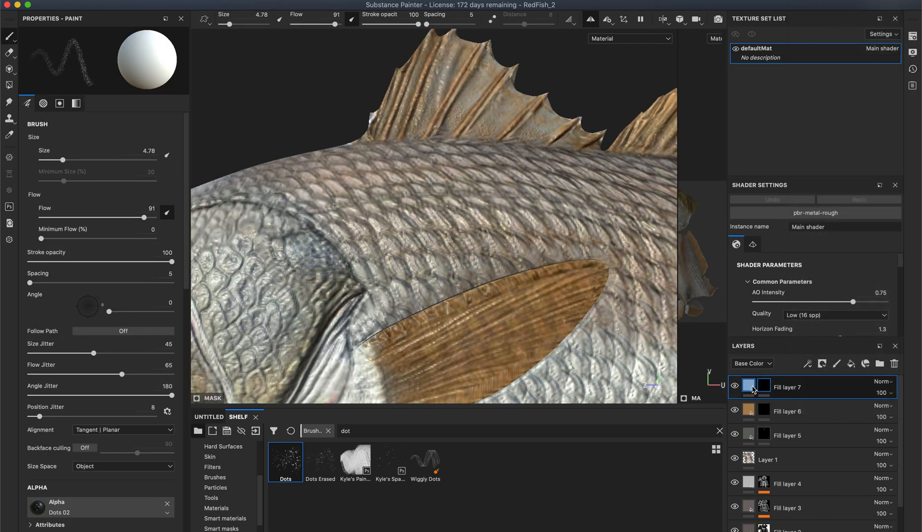
{"action": "left_click", "coordinate": [119, 261]}
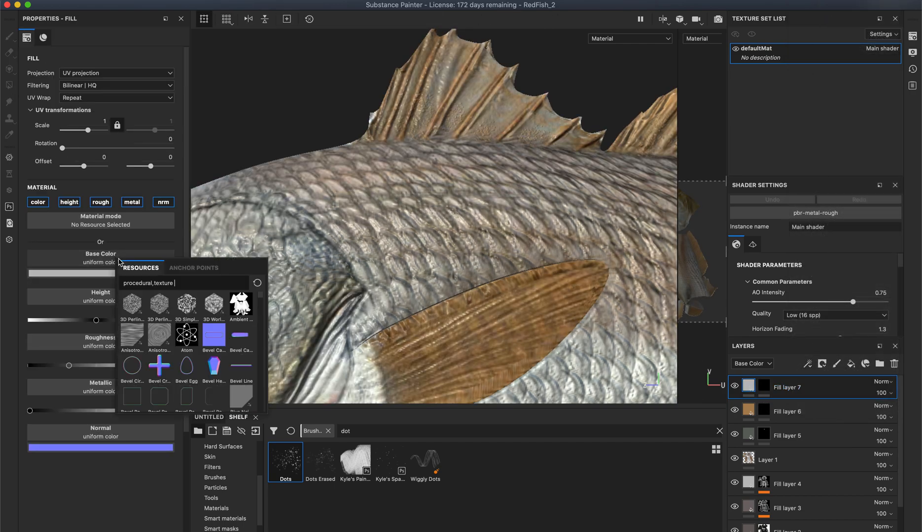
{"action": "left_click", "coordinate": [93, 274]}
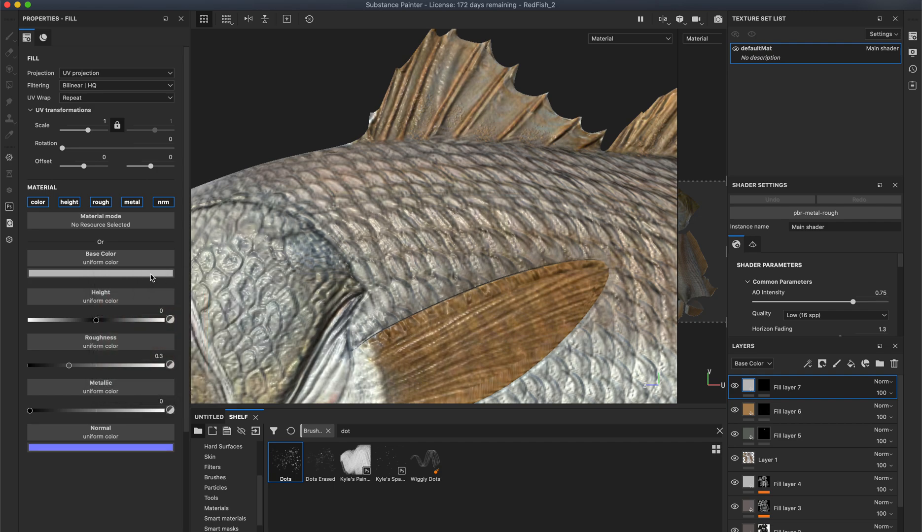
{"action": "left_click", "coordinate": [146, 274]}
{"action": "left_click", "coordinate": [197, 284]}
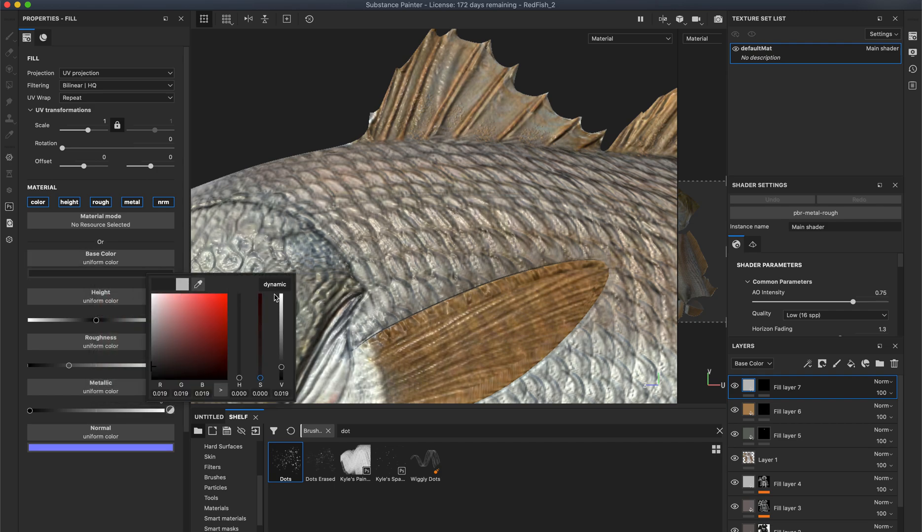
{"action": "left_click_drag", "start_coordinate": [201, 286], "coordinate": [323, 291]}
{"action": "left_click_drag", "start_coordinate": [189, 329], "coordinate": [181, 334]}
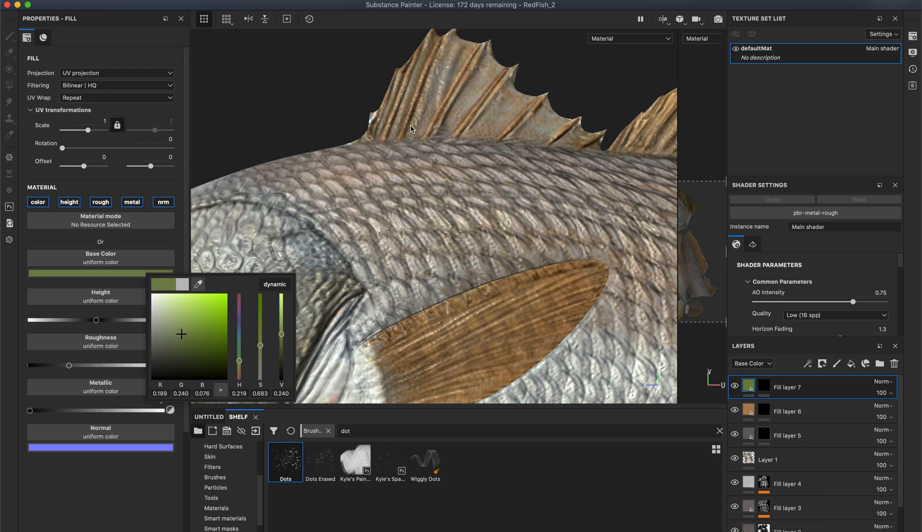
{"action": "left_click", "coordinate": [762, 387]}
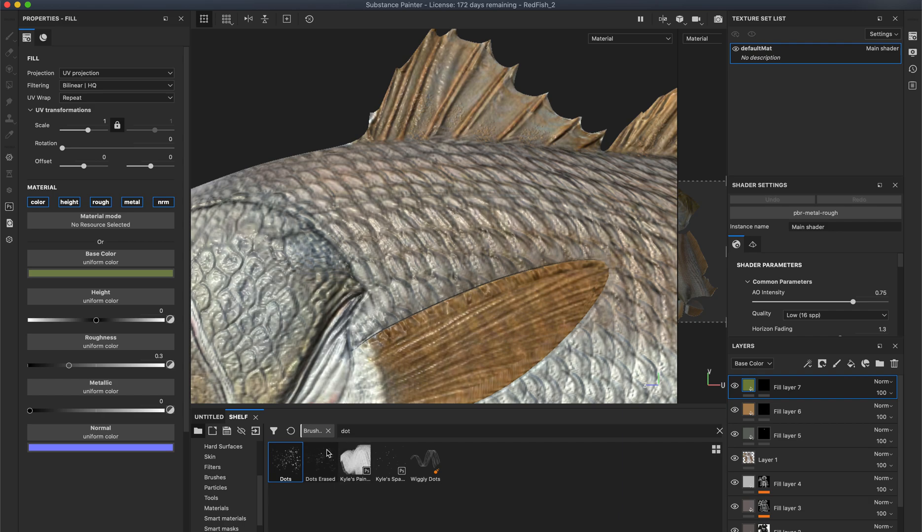
Search the brush library for "crack" and select the first of Kyle's brushes found, beside the Cracks brush
{"action": "left_click", "coordinate": [358, 430]}
{"action": "key", "text": "BackSpace"}
{"action": "key", "text": "BackSpace"}
{"action": "key", "text": "BackSpace"}
{"action": "type", "text": "crack"}
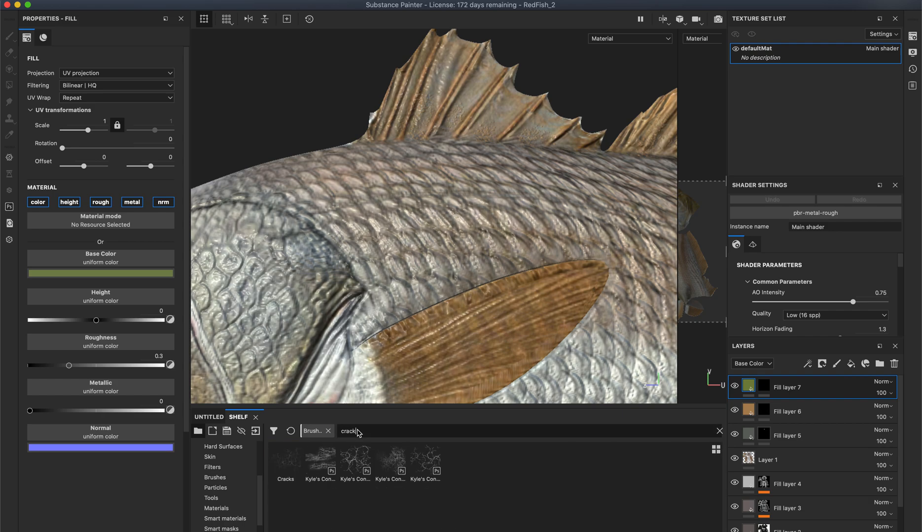
{"action": "left_click", "coordinate": [315, 467]}
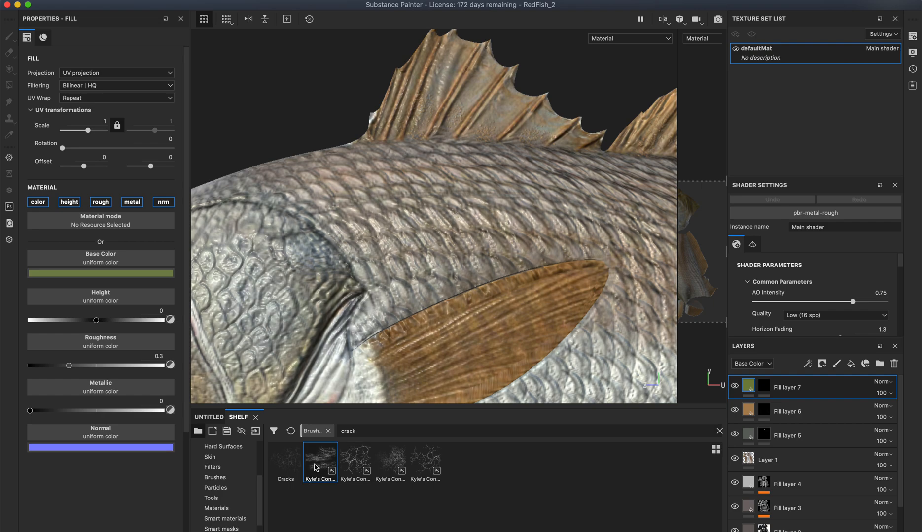
Paint green speckles on Fill layer 7's mask along the base of the front dorsal fin at brush size 4.78
{"action": "left_click_drag", "start_coordinate": [356, 152], "coordinate": [426, 167], "text": "alt"}
{"action": "right_click_drag", "start_coordinate": [426, 166], "coordinate": [535, 168], "text": "alt"}
{"action": "middle_click_drag", "start_coordinate": [535, 168], "coordinate": [451, 290], "text": "alt"}
{"action": "right_click_drag", "start_coordinate": [451, 291], "coordinate": [560, 300], "text": "alt"}
{"action": "middle_click_drag", "start_coordinate": [560, 300], "coordinate": [447, 309], "text": "alt"}
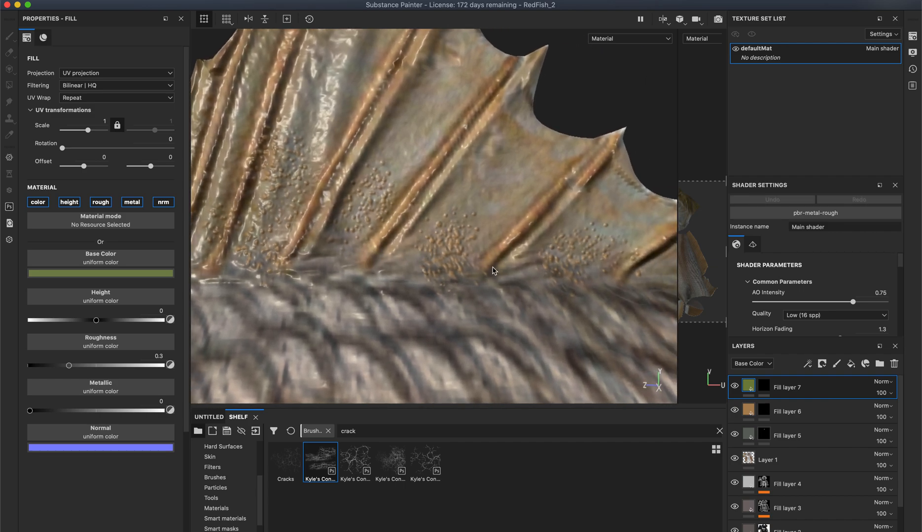
{"action": "left_click", "coordinate": [764, 387]}
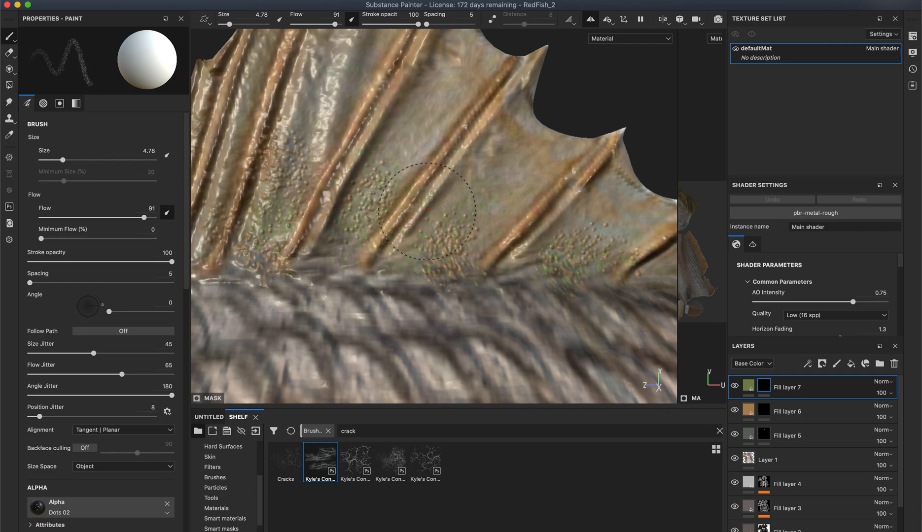
{"action": "right_click_drag", "start_coordinate": [493, 274], "coordinate": [237, 217], "text": "alt"}
{"action": "right_click_drag", "start_coordinate": [320, 218], "coordinate": [468, 246], "text": "alt"}
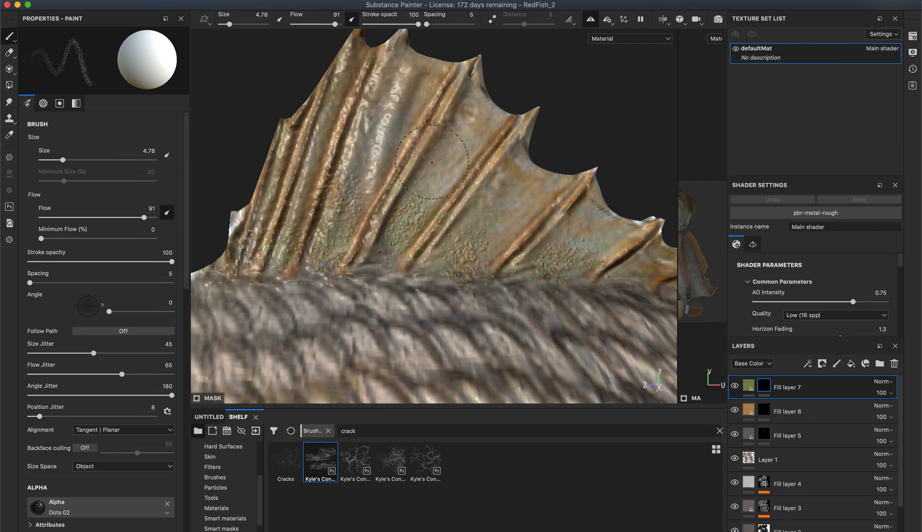
{"action": "middle_click_drag", "start_coordinate": [561, 231], "coordinate": [409, 189], "text": "alt"}
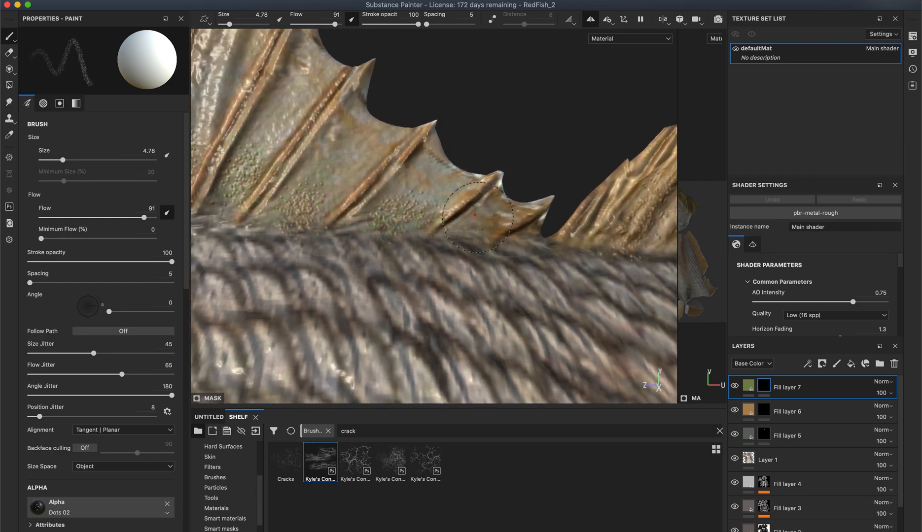
{"action": "right_click_drag", "start_coordinate": [554, 247], "coordinate": [435, 184], "text": "alt"}
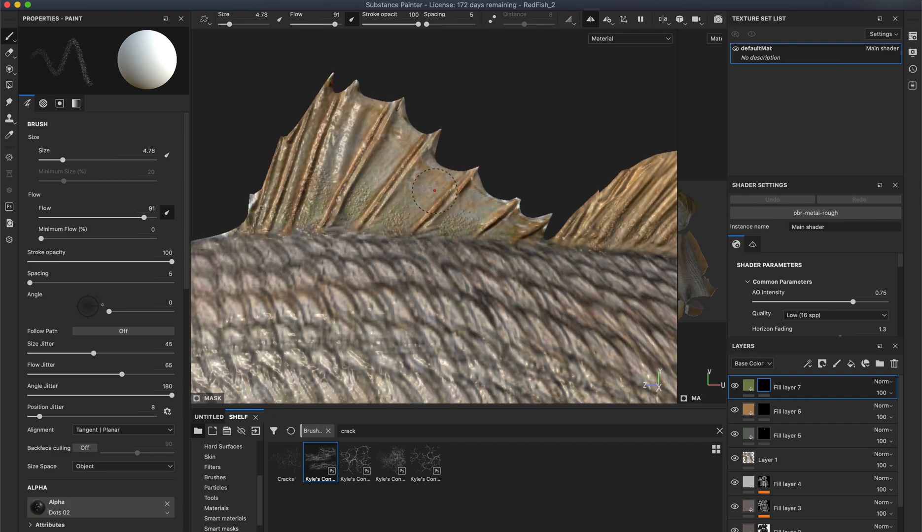
Dab green speckles onto the skin just behind the corner of the mouth on Fill layer 7's mask
{"action": "middle_click_drag", "start_coordinate": [435, 184], "coordinate": [562, 149], "text": "alt"}
{"action": "left_click_drag", "start_coordinate": [562, 149], "coordinate": [470, 191], "text": "alt"}
{"action": "middle_click_drag", "start_coordinate": [439, 242], "coordinate": [612, 86], "text": "alt"}
{"action": "right_click_drag", "start_coordinate": [473, 130], "coordinate": [546, 200], "text": "alt"}
{"action": "left_click_drag", "start_coordinate": [515, 266], "coordinate": [529, 211], "text": "alt"}
{"action": "middle_click_drag", "start_coordinate": [529, 212], "coordinate": [546, 83], "text": "alt"}
{"action": "middle_click_drag", "start_coordinate": [472, 123], "coordinate": [318, 84], "text": "alt"}
{"action": "left_click_drag", "start_coordinate": [328, 189], "coordinate": [361, 219]}
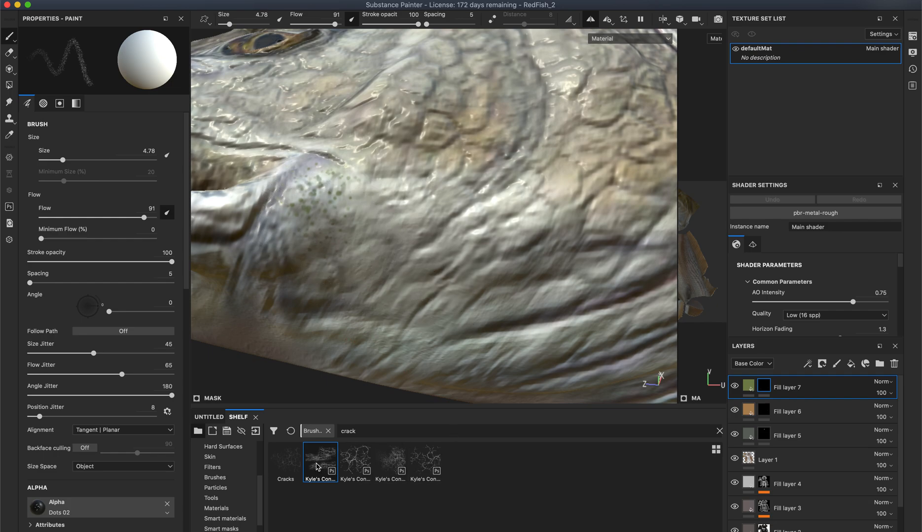
{"action": "left_click_drag", "start_coordinate": [320, 463], "coordinate": [125, 512]}
{"action": "left_click", "coordinate": [126, 511]}
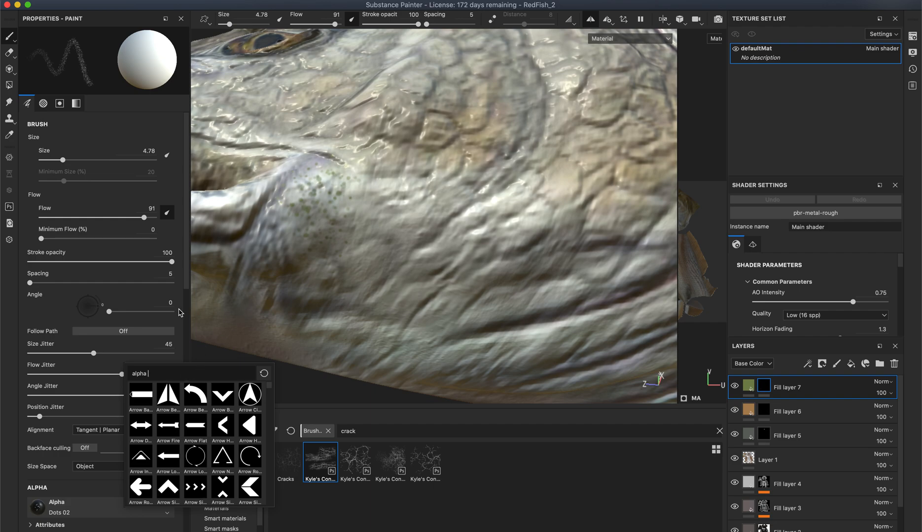
{"action": "left_click", "coordinate": [509, 503]}
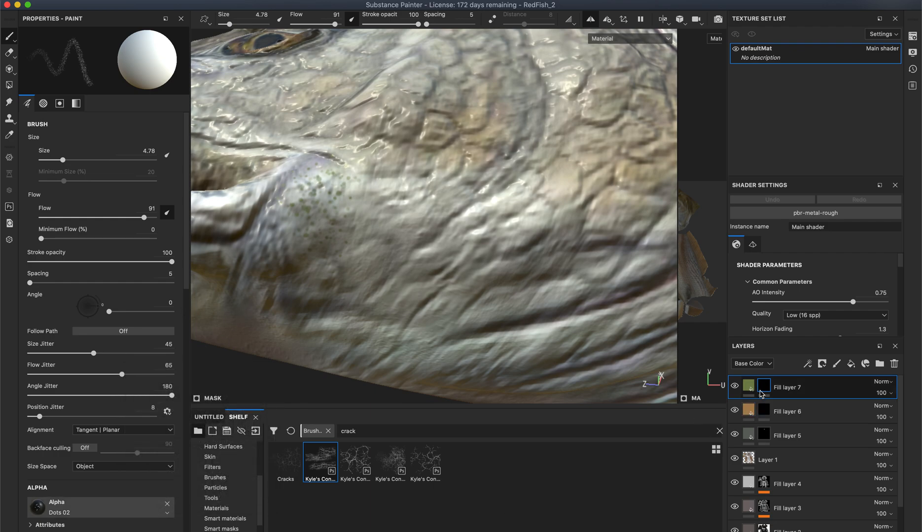
Paint green crack texture over the forehead and snout on Fill layer 7's mask with the first of Kyle's brushes at size 20.87
{"action": "left_click", "coordinate": [319, 462]}
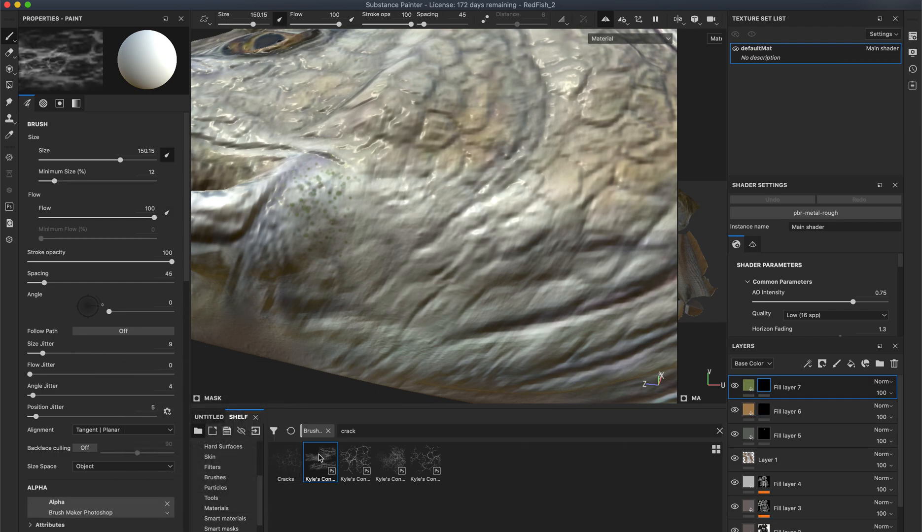
{"action": "left_click_drag", "start_coordinate": [253, 23], "coordinate": [232, 29]}
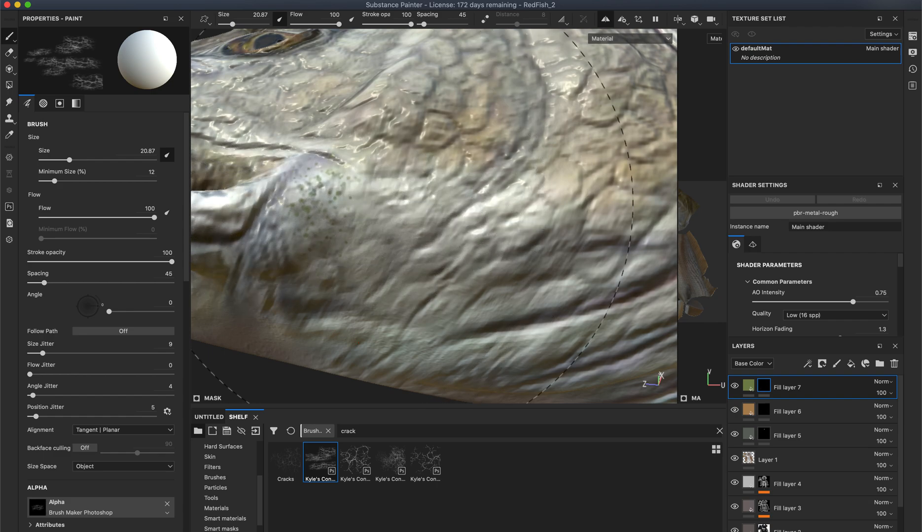
{"action": "mouse_move", "coordinate": [446, 262]}
{"action": "right_mouse_down", "text": "alt"}
{"action": "mouse_move", "coordinate": [424, 267]}
{"action": "mouse_move", "coordinate": [341, 222]}
{"action": "right_mouse_up", "text": "alt"}
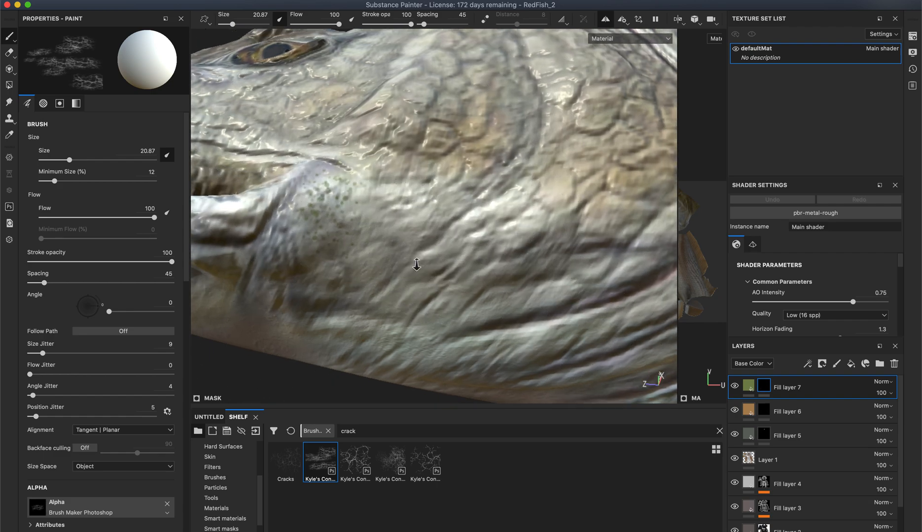
{"action": "mouse_move", "coordinate": [341, 222]}
{"action": "left_mouse_down", "text": "alt"}
{"action": "mouse_move", "coordinate": [384, 257]}
{"action": "mouse_move", "coordinate": [392, 252]}
{"action": "left_mouse_up", "text": "alt"}
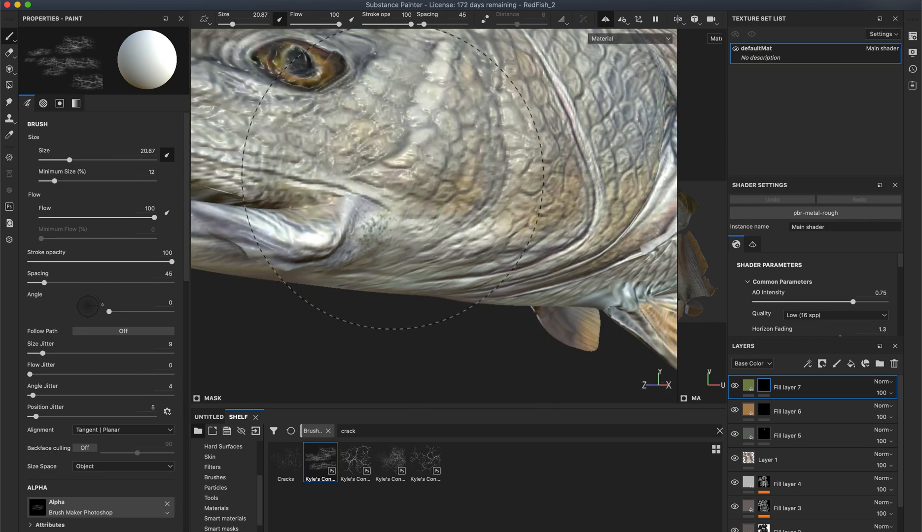
{"action": "mouse_move", "coordinate": [383, 175]}
{"action": "left_mouse_down", "text": "alt"}
{"action": "mouse_move", "coordinate": [363, 217]}
{"action": "mouse_move", "coordinate": [494, 330]}
{"action": "mouse_move", "coordinate": [478, 318]}
{"action": "left_mouse_up", "text": "alt"}
{"action": "left_click_drag", "start_coordinate": [348, 291], "coordinate": [320, 212], "text": "alt"}
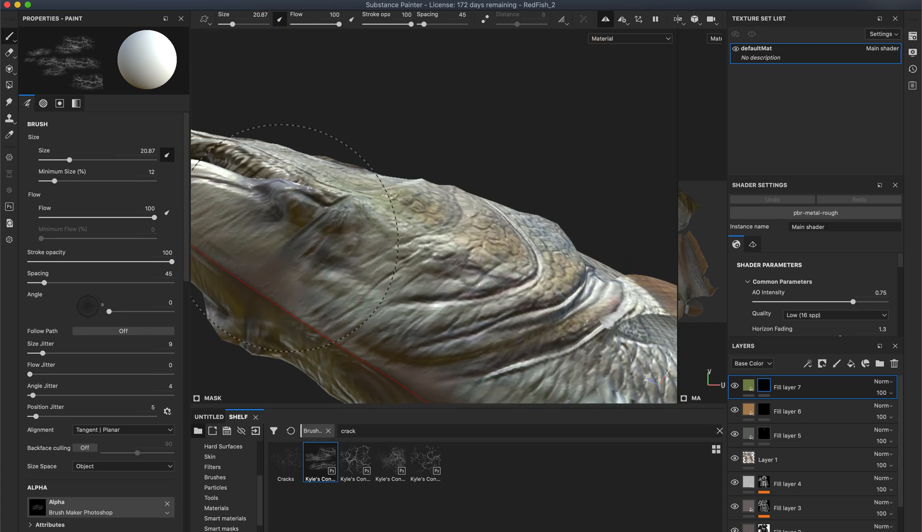
{"action": "left_click_drag", "start_coordinate": [359, 239], "coordinate": [383, 290], "text": "alt"}
{"action": "middle_click_drag", "start_coordinate": [383, 289], "coordinate": [541, 364], "text": "alt"}
{"action": "mouse_move", "coordinate": [400, 271]}
{"action": "left_mouse_down", "text": "alt"}
{"action": "mouse_move", "coordinate": [431, 313]}
{"action": "mouse_move", "coordinate": [375, 207]}
{"action": "left_mouse_up", "text": "alt"}
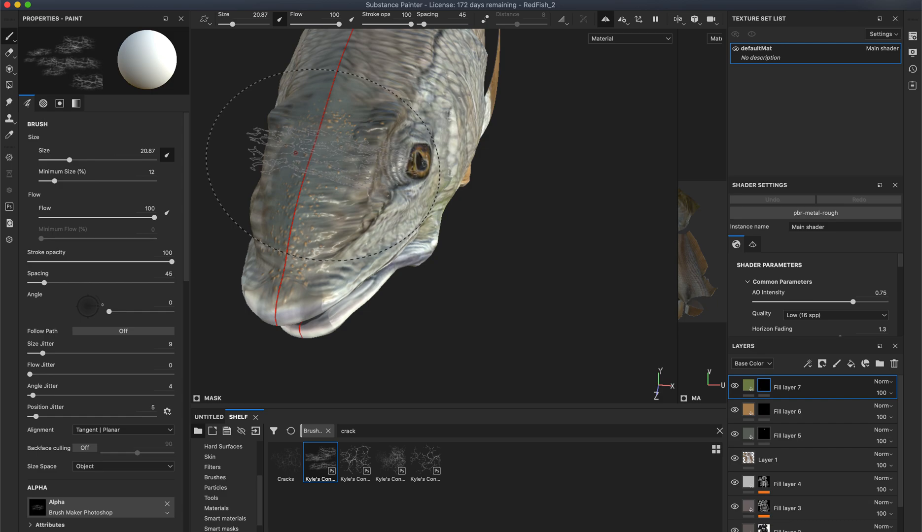
{"action": "mouse_move", "coordinate": [322, 173]}
{"action": "left_mouse_down"}
{"action": "mouse_move", "coordinate": [321, 165]}
{"action": "mouse_move", "coordinate": [316, 185]}
{"action": "left_mouse_up"}
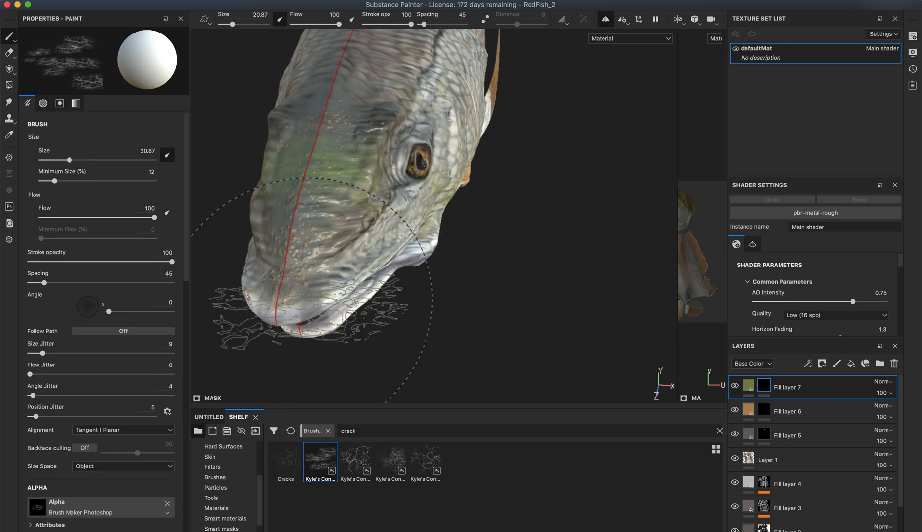
{"action": "mouse_move", "coordinate": [329, 325]}
{"action": "left_mouse_down"}
{"action": "mouse_move", "coordinate": [314, 295]}
{"action": "mouse_move", "coordinate": [333, 201]}
{"action": "mouse_move", "coordinate": [315, 296]}
{"action": "left_mouse_up"}
Lower Fill layer 7's opacity to 53
{"action": "mouse_move", "coordinate": [433, 264]}
{"action": "left_mouse_down", "text": "alt"}
{"action": "mouse_move", "coordinate": [525, 284]}
{"action": "mouse_move", "coordinate": [486, 272]}
{"action": "left_mouse_up", "text": "alt"}
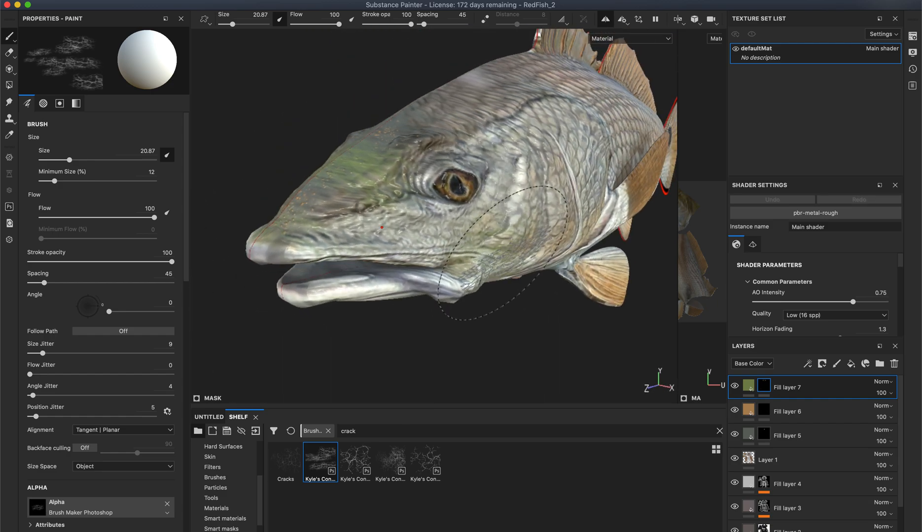
{"action": "left_click", "coordinate": [892, 394]}
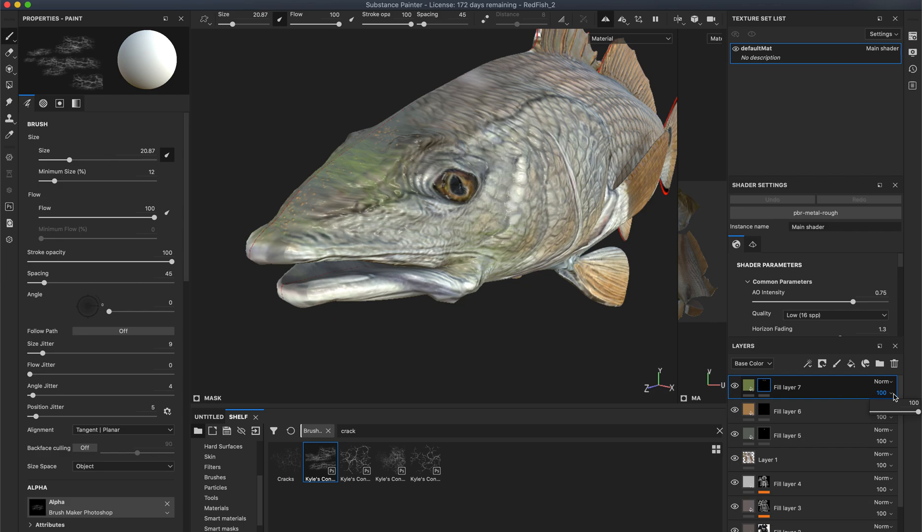
{"action": "left_click", "coordinate": [904, 412]}
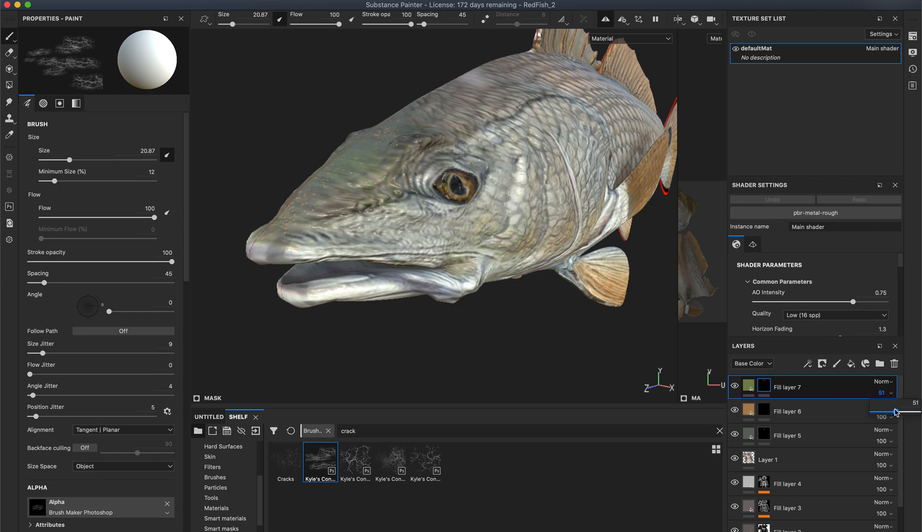
{"action": "left_click_drag", "start_coordinate": [896, 409], "coordinate": [896, 409]}
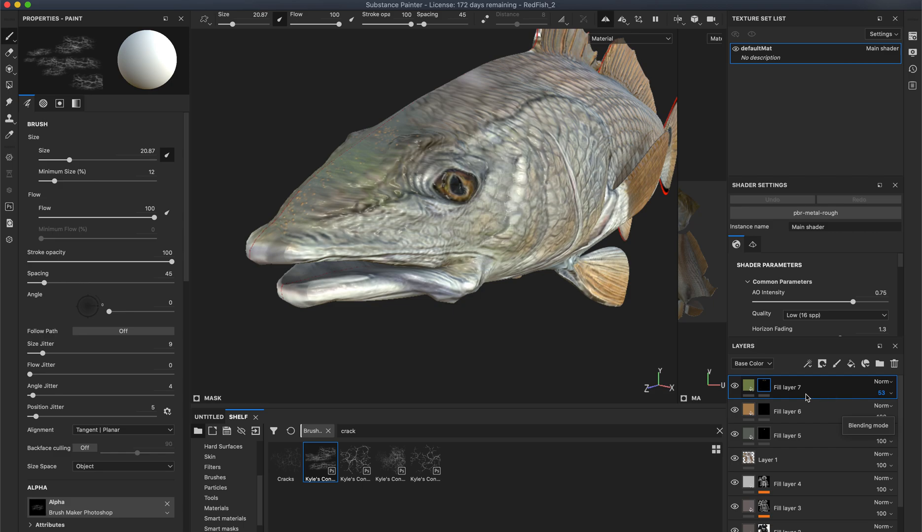
Darken Fill layer 7's base color to deep olive (R 0.089, G 0.114, B 0.035)
{"action": "left_click", "coordinate": [748, 387]}
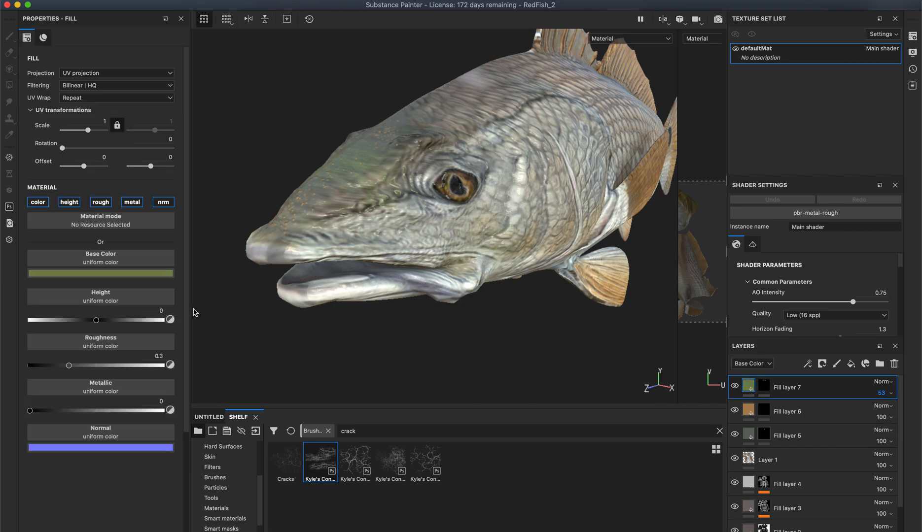
{"action": "left_click", "coordinate": [150, 273]}
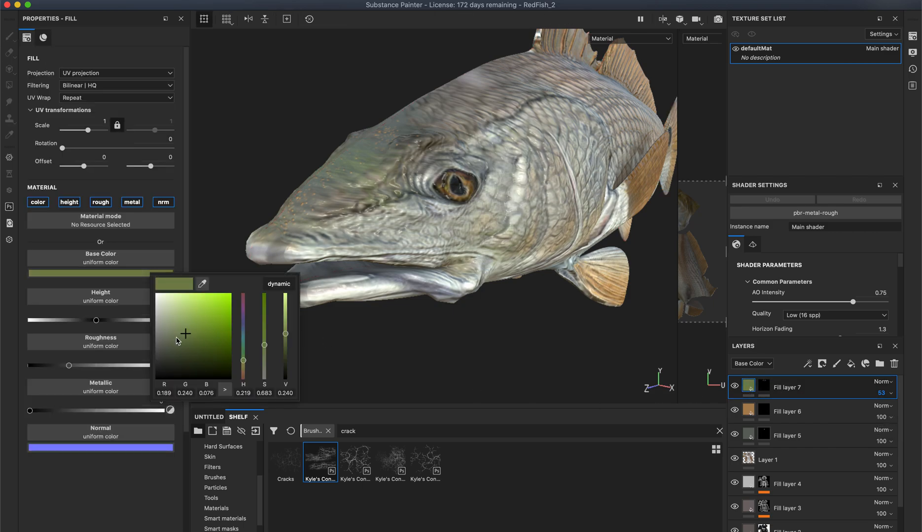
{"action": "mouse_move", "coordinate": [185, 338]}
{"action": "left_mouse_down"}
{"action": "mouse_move", "coordinate": [188, 355]}
{"action": "mouse_move", "coordinate": [186, 347]}
{"action": "left_mouse_up"}
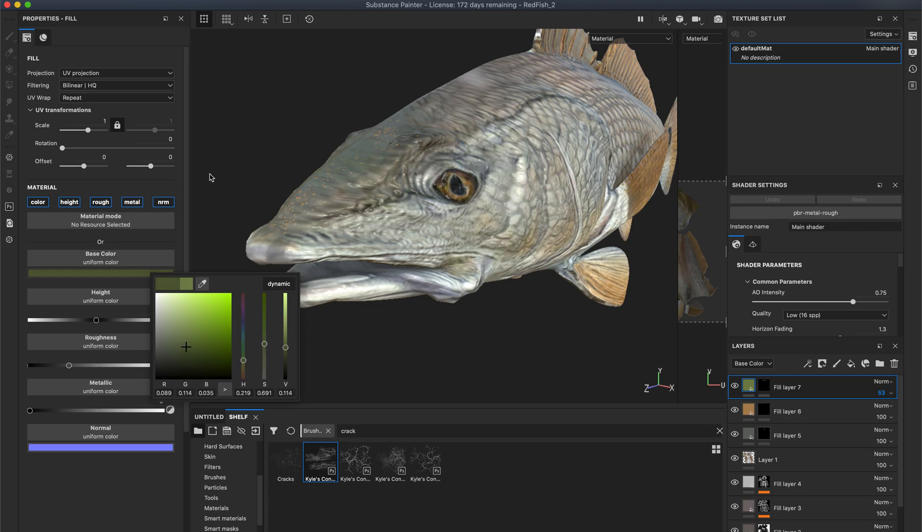
{"action": "left_click", "coordinate": [121, 246]}
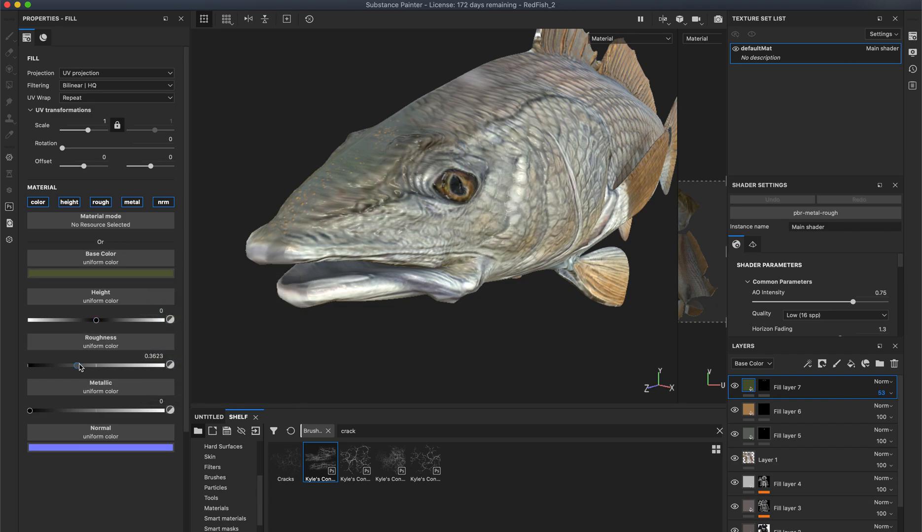
Set Fill layer 7's roughness to 0.3962, judging the sheen on the head under rotated lighting
{"action": "mouse_move", "coordinate": [356, 95]}
{"action": "right_mouse_down", "text": "shift"}
{"action": "mouse_move", "coordinate": [371, 87]}
{"action": "mouse_move", "coordinate": [335, 82]}
{"action": "right_mouse_up", "text": "shift"}
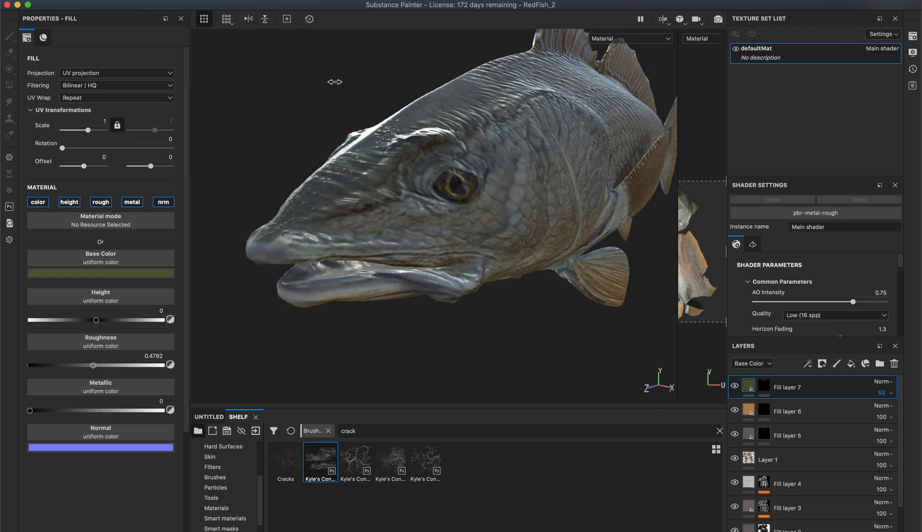
{"action": "left_click_drag", "start_coordinate": [335, 81], "coordinate": [545, 106], "text": "alt"}
{"action": "mouse_move", "coordinate": [523, 110]}
{"action": "right_mouse_down", "text": "shift"}
{"action": "mouse_move", "coordinate": [448, 96]}
{"action": "mouse_move", "coordinate": [510, 114]}
{"action": "right_mouse_up", "text": "shift"}
{"action": "left_click_drag", "start_coordinate": [510, 115], "coordinate": [299, 86], "text": "alt"}
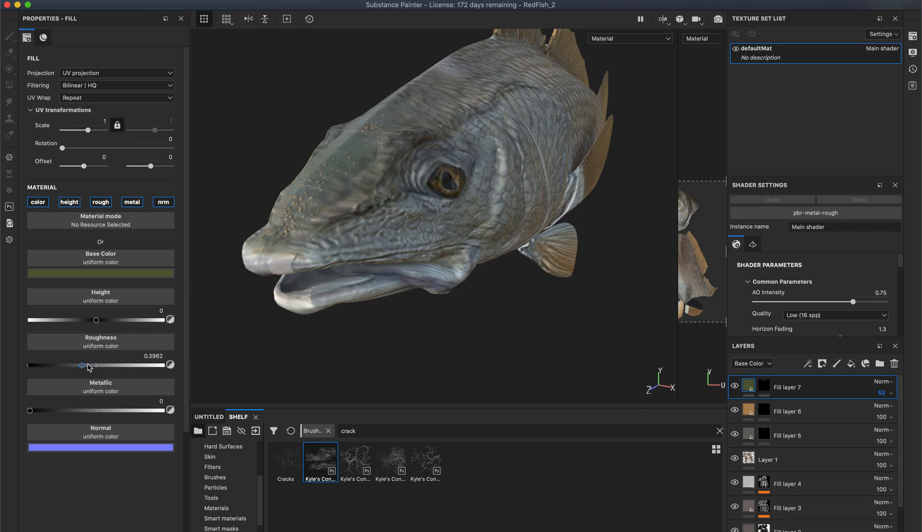
Restore Fill layer 7's opacity to 100 and check the side of the head under rotated lighting
{"action": "left_click_drag", "start_coordinate": [569, 230], "coordinate": [520, 175], "text": "alt"}
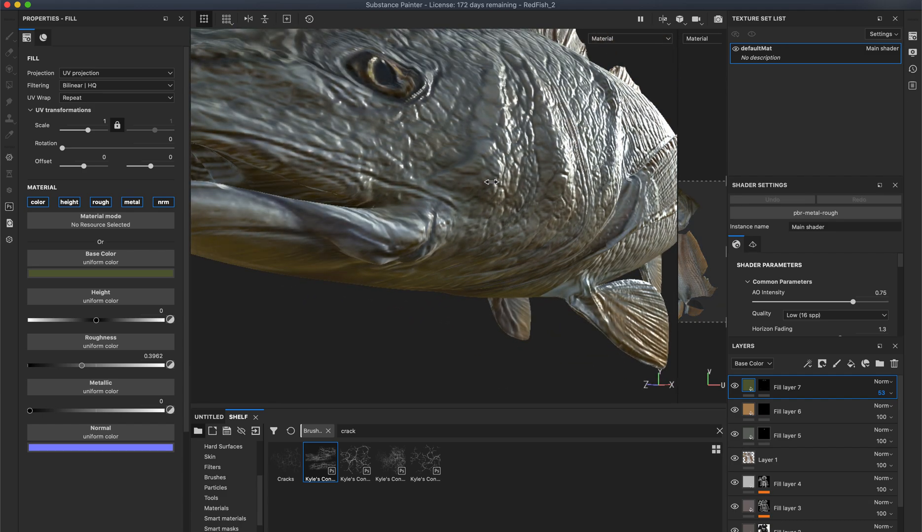
{"action": "left_click", "coordinate": [888, 397]}
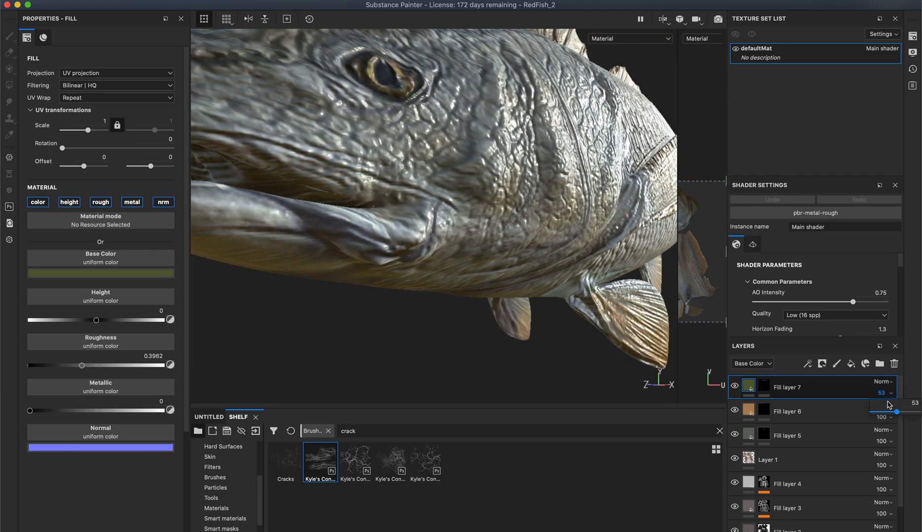
{"action": "left_click_drag", "start_coordinate": [899, 418], "coordinate": [920, 413]}
{"action": "left_click_drag", "start_coordinate": [488, 227], "coordinate": [528, 283], "text": "alt"}
{"action": "mouse_move", "coordinate": [529, 283]}
{"action": "right_mouse_down", "text": "shift"}
{"action": "mouse_move", "coordinate": [510, 281]}
{"action": "mouse_move", "coordinate": [526, 279]}
{"action": "right_mouse_up", "text": "shift"}
{"action": "right_click_drag", "start_coordinate": [602, 300], "coordinate": [393, 241], "text": "alt"}
{"action": "left_click_drag", "start_coordinate": [393, 243], "coordinate": [336, 220], "text": "alt"}
{"action": "mouse_move", "coordinate": [374, 277]}
{"action": "left_mouse_down", "text": "alt"}
{"action": "mouse_move", "coordinate": [340, 255]}
{"action": "mouse_move", "coordinate": [337, 225]}
{"action": "mouse_move", "coordinate": [360, 286]}
{"action": "left_mouse_up", "text": "alt"}
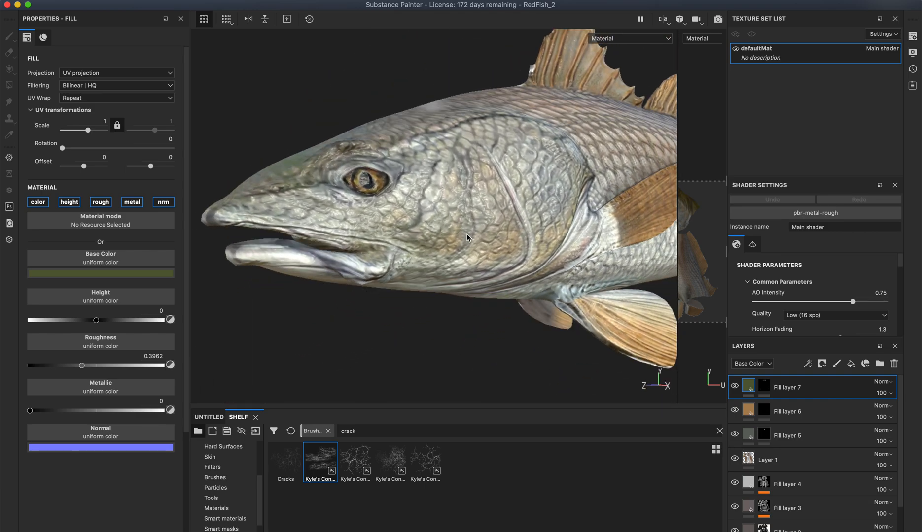
Paint crack texture on Fill layer 7's mask over the base of the front dorsal fin and adjoining scales at brush size 8.75
{"action": "middle_click_drag", "start_coordinate": [450, 178], "coordinate": [358, 184], "text": "alt"}
{"action": "left_click_drag", "start_coordinate": [357, 184], "coordinate": [360, 226], "text": "alt"}
{"action": "middle_click_drag", "start_coordinate": [419, 178], "coordinate": [308, 315], "text": "alt"}
{"action": "right_click_drag", "start_coordinate": [292, 199], "coordinate": [647, 206], "text": "alt"}
{"action": "middle_click_drag", "start_coordinate": [428, 108], "coordinate": [263, 249], "text": "alt"}
{"action": "right_click_drag", "start_coordinate": [263, 250], "coordinate": [617, 261], "text": "alt"}
{"action": "middle_click_drag", "start_coordinate": [570, 255], "coordinate": [508, 294], "text": "alt"}
{"action": "left_click", "coordinate": [764, 386]}
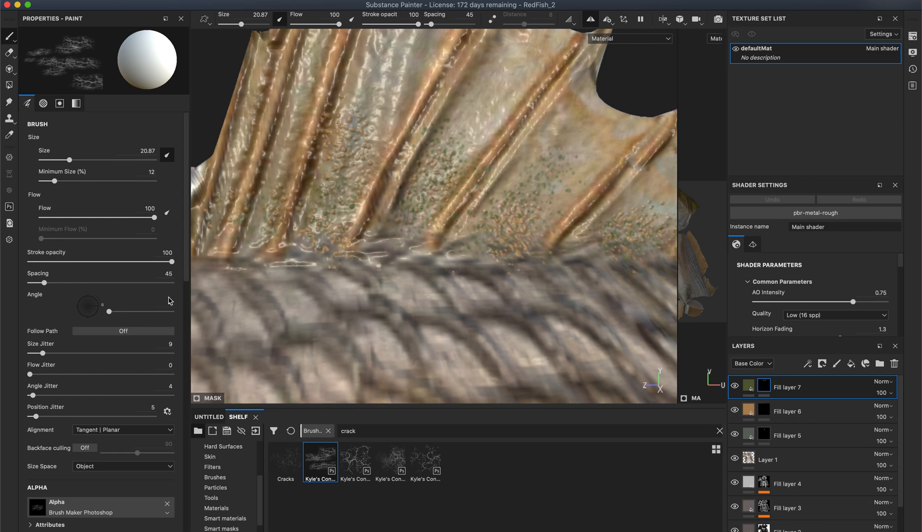
{"action": "scroll", "coordinate": [178, 337], "scroll_direction": "down", "scroll_amount": 4}
{"action": "scroll", "coordinate": [178, 337], "scroll_direction": "down", "scroll_amount": 5}
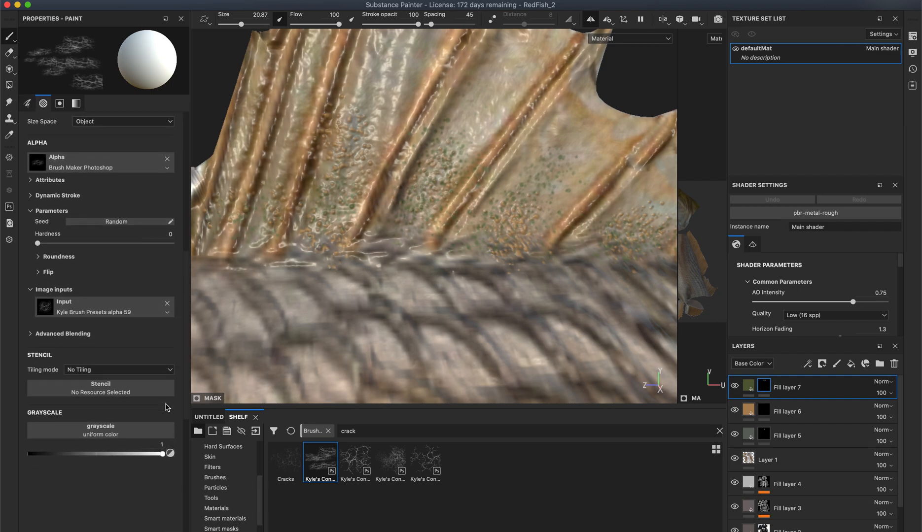
{"action": "scroll", "coordinate": [167, 408], "scroll_direction": "up", "scroll_amount": 2}
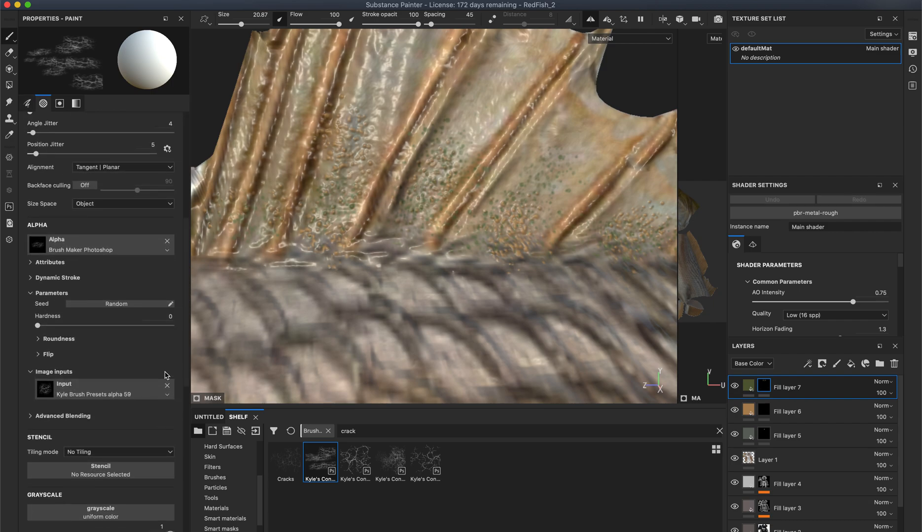
{"action": "scroll", "coordinate": [167, 376], "scroll_direction": "up", "scroll_amount": 6}
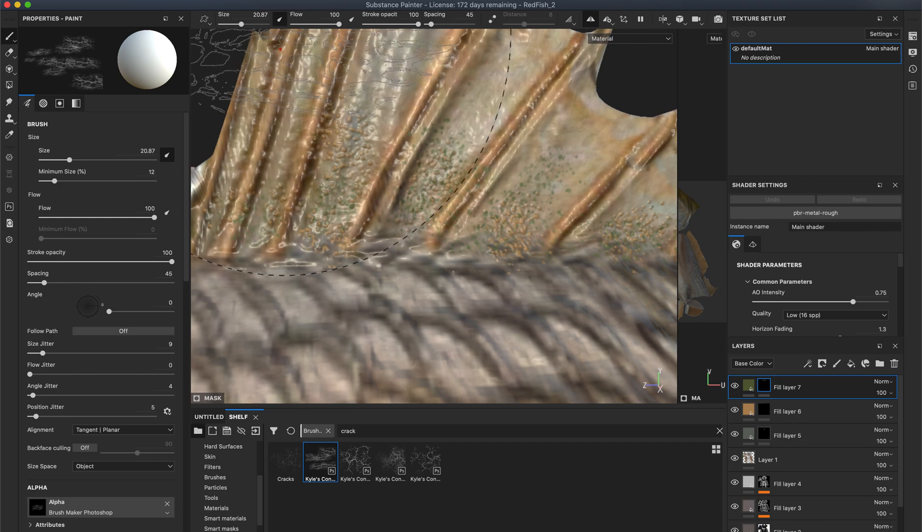
{"action": "left_click_drag", "start_coordinate": [241, 25], "coordinate": [233, 25]}
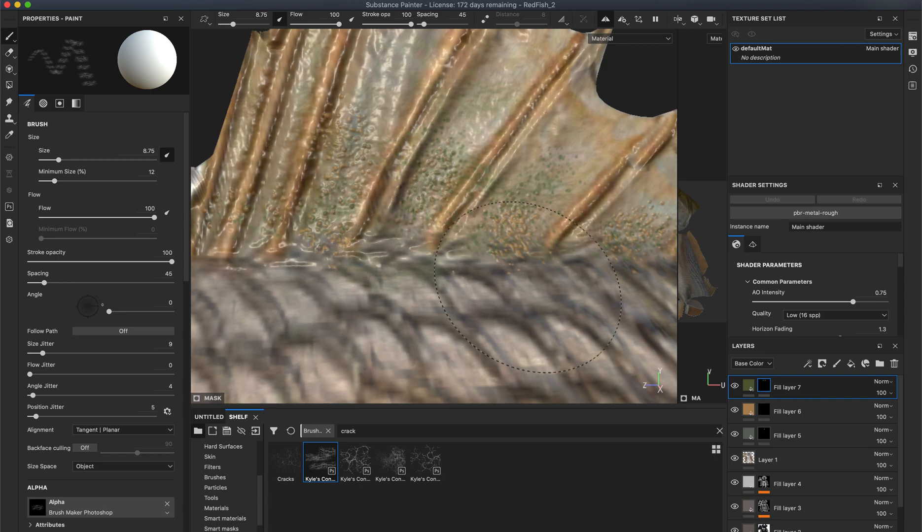
Set Fill layer 7's base color to a brown sampled from the pectoral fin (R 0.175, G 0.120, B 0.074)
{"action": "scroll", "coordinate": [513, 339], "scroll_direction": "down", "scroll_amount": 10}
{"action": "middle_click_drag", "start_coordinate": [466, 266], "coordinate": [391, 161], "text": "alt"}
{"action": "scroll", "coordinate": [394, 188], "scroll_direction": "down", "scroll_amount": 4}
{"action": "mouse_move", "coordinate": [390, 203]}
{"action": "left_mouse_down", "text": "alt"}
{"action": "mouse_move", "coordinate": [546, 223]}
{"action": "mouse_move", "coordinate": [595, 212]}
{"action": "mouse_move", "coordinate": [444, 215]}
{"action": "mouse_move", "coordinate": [616, 209]}
{"action": "mouse_move", "coordinate": [484, 191]}
{"action": "mouse_move", "coordinate": [444, 217]}
{"action": "mouse_move", "coordinate": [394, 231]}
{"action": "mouse_move", "coordinate": [392, 217]}
{"action": "left_mouse_up", "text": "alt"}
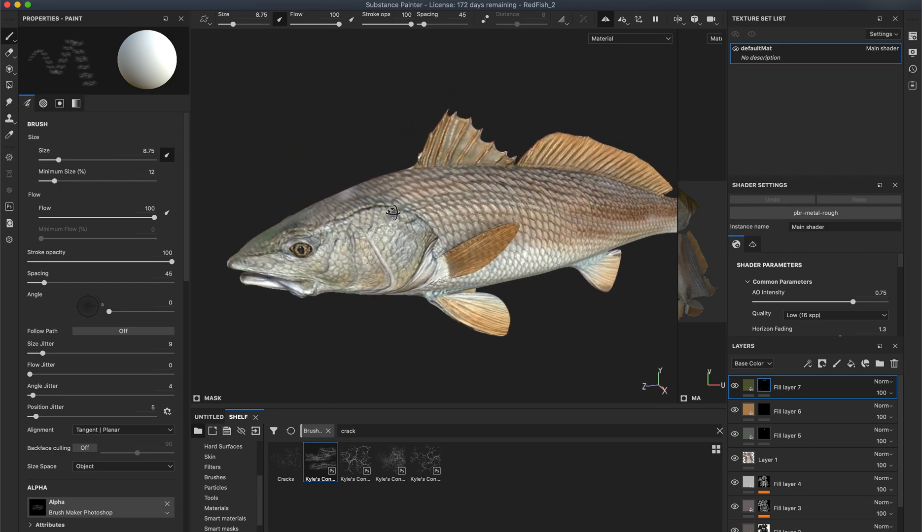
{"action": "left_click", "coordinate": [747, 387]}
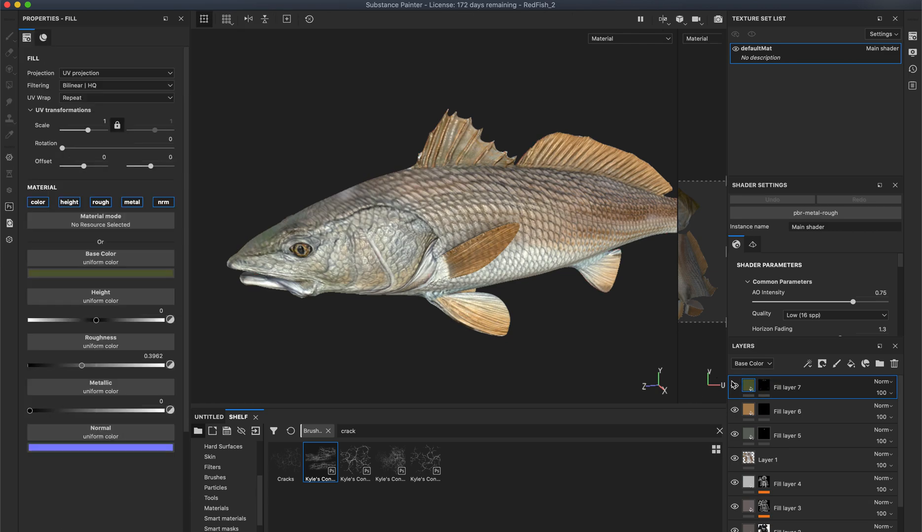
{"action": "left_click", "coordinate": [147, 274]}
{"action": "left_click_drag", "start_coordinate": [239, 316], "coordinate": [240, 297]}
{"action": "left_click_drag", "start_coordinate": [195, 327], "coordinate": [194, 343]}
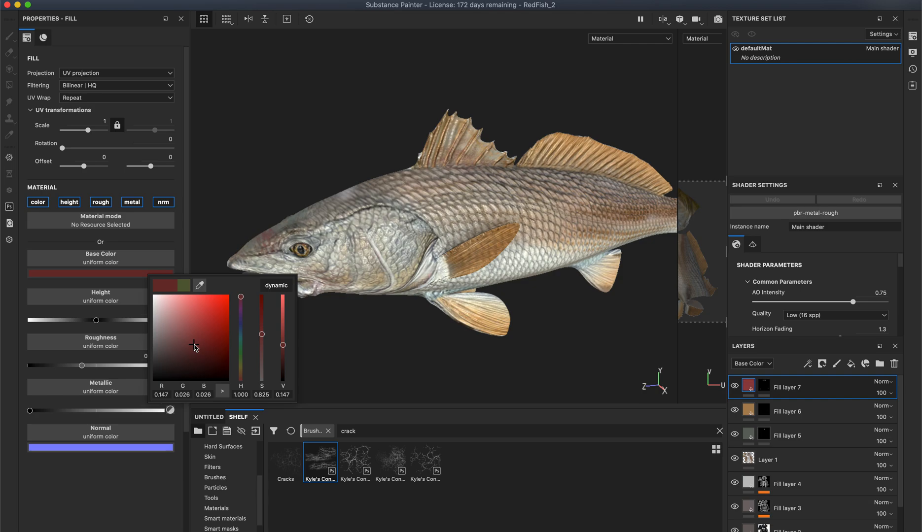
{"action": "left_click", "coordinate": [200, 286]}
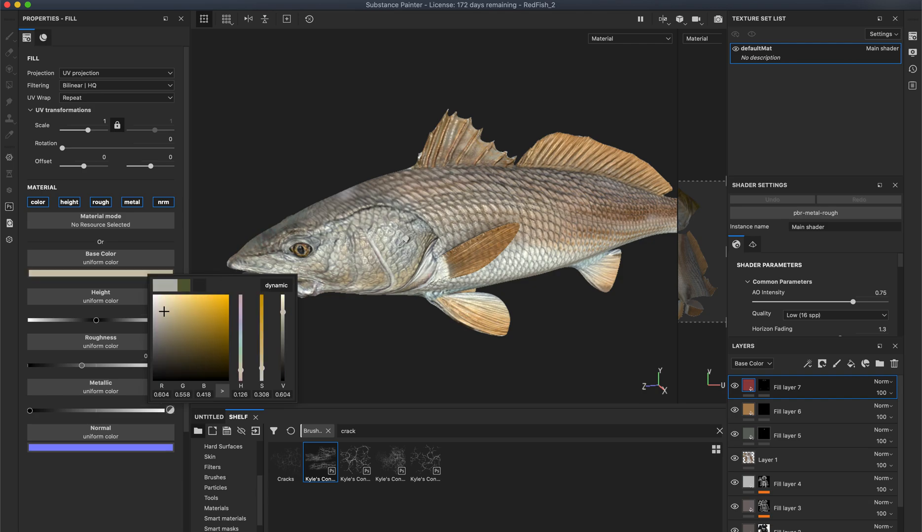
{"action": "left_click", "coordinate": [606, 208]}
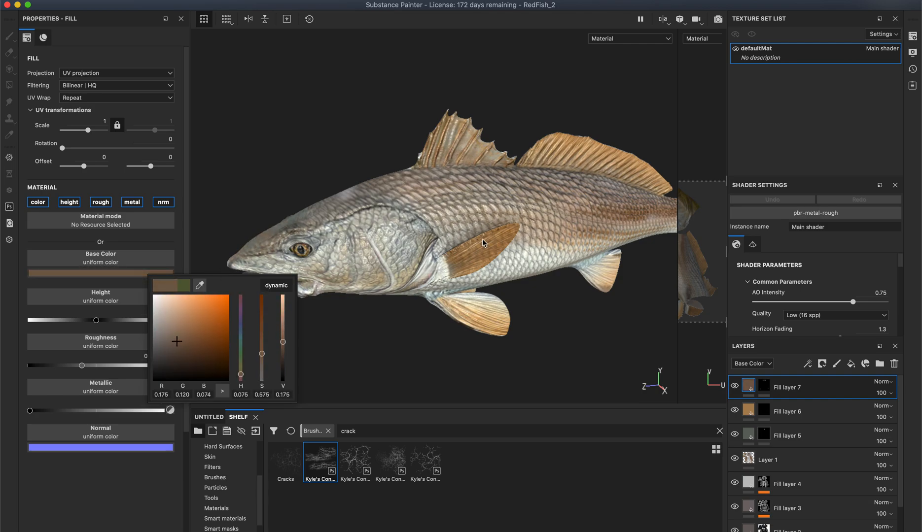
{"action": "left_click", "coordinate": [320, 159]}
Examine the recolored fish from several angles and under rotated lighting, comparing it with Fill layer 7 hidden and shown
{"action": "left_click_drag", "start_coordinate": [279, 185], "coordinate": [518, 196], "text": "alt"}
{"action": "right_click_drag", "start_coordinate": [489, 203], "coordinate": [651, 236], "text": "alt"}
{"action": "right_click_drag", "start_coordinate": [526, 228], "coordinate": [362, 184], "text": "alt"}
{"action": "left_click_drag", "start_coordinate": [461, 237], "coordinate": [327, 176], "text": "alt"}
{"action": "right_click_drag", "start_coordinate": [488, 232], "coordinate": [406, 216], "text": "alt"}
{"action": "middle_click_drag", "start_coordinate": [480, 183], "coordinate": [411, 108], "text": "alt"}
{"action": "left_click_drag", "start_coordinate": [604, 215], "coordinate": [555, 217], "text": "alt"}
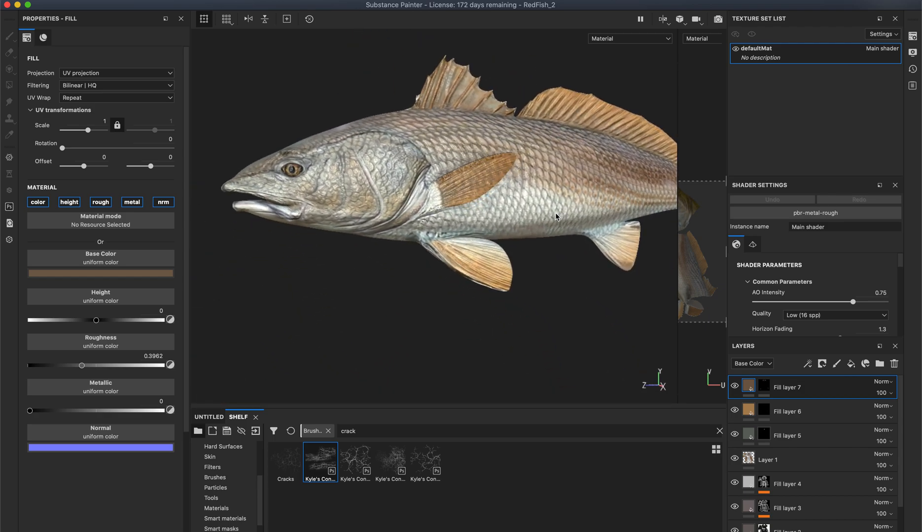
{"action": "left_click", "coordinate": [735, 387]}
{"action": "left_click", "coordinate": [736, 388]}
{"action": "right_click_drag", "start_coordinate": [391, 259], "coordinate": [425, 276], "text": "alt"}
{"action": "mouse_move", "coordinate": [425, 276]}
{"action": "left_mouse_down", "text": "alt"}
{"action": "mouse_move", "coordinate": [446, 223]}
{"action": "mouse_move", "coordinate": [597, 237]}
{"action": "mouse_move", "coordinate": [477, 241]}
{"action": "mouse_move", "coordinate": [412, 268]}
{"action": "left_mouse_up", "text": "alt"}
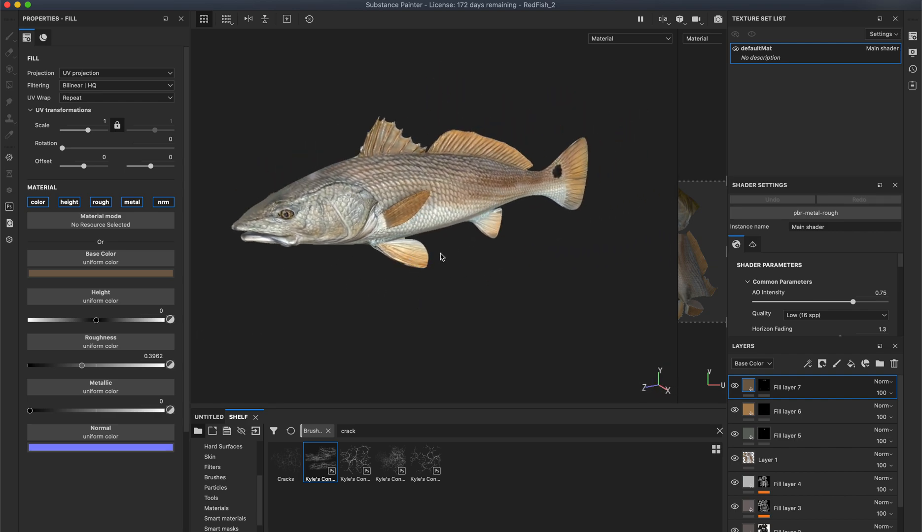
{"action": "right_click_drag", "start_coordinate": [537, 308], "coordinate": [496, 300], "text": "shift"}
{"action": "left_click_drag", "start_coordinate": [487, 308], "coordinate": [428, 279], "text": "alt"}
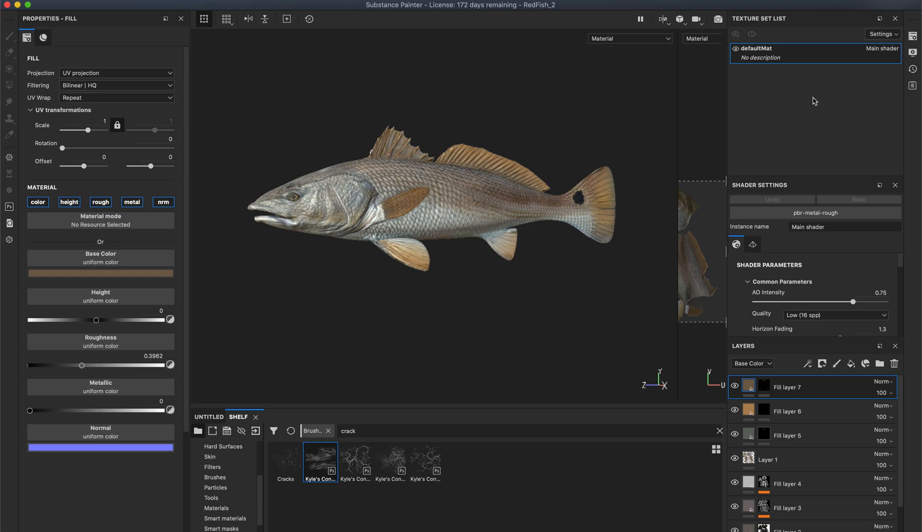
{"action": "left_click_drag", "start_coordinate": [410, 112], "coordinate": [433, 105], "text": "alt"}
{"action": "middle_click_drag", "start_coordinate": [433, 105], "coordinate": [459, 129], "text": "alt"}
{"action": "right_click_drag", "start_coordinate": [364, 108], "coordinate": [411, 110], "text": "alt"}
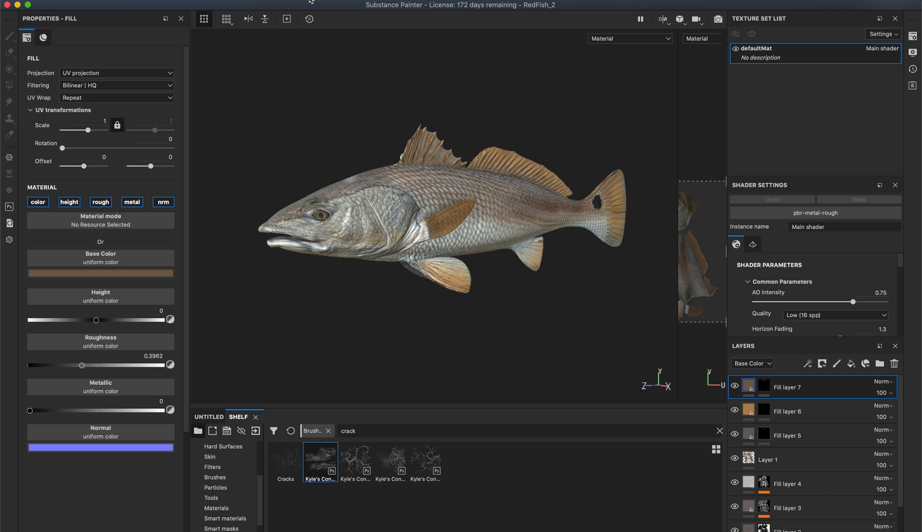
Start a triangulated mesh export without displacement and create a Final_Build folder in Desktop/Miami Presentation/Redfish/Substance Painter
{"action": "left_click", "coordinate": [107, 0]}
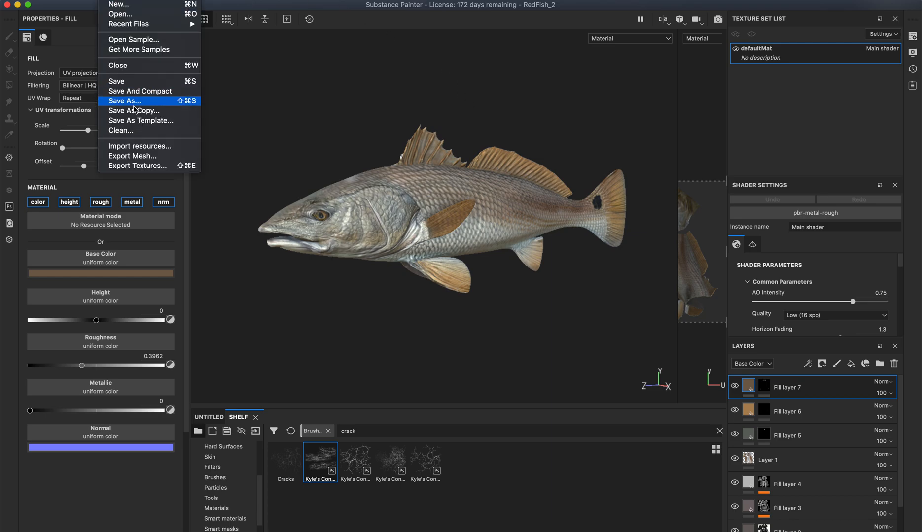
{"action": "left_click", "coordinate": [132, 155]}
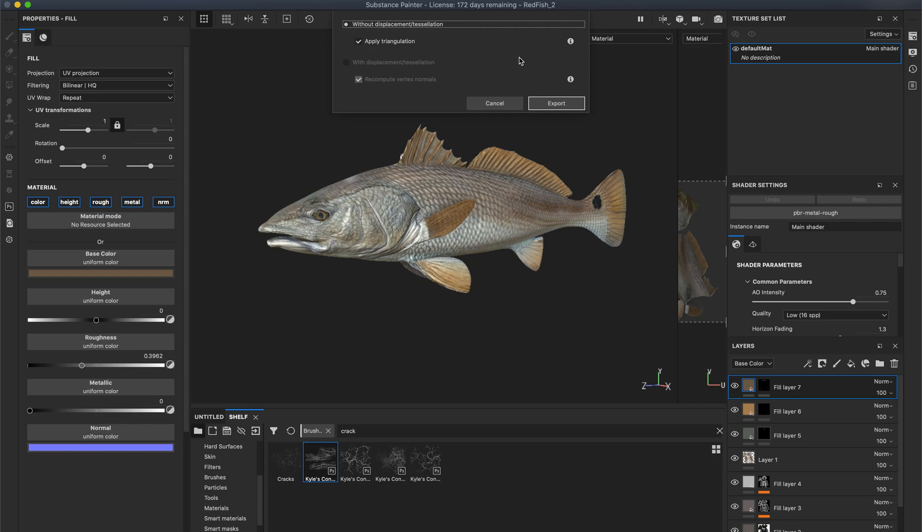
{"action": "left_click", "coordinate": [549, 105]}
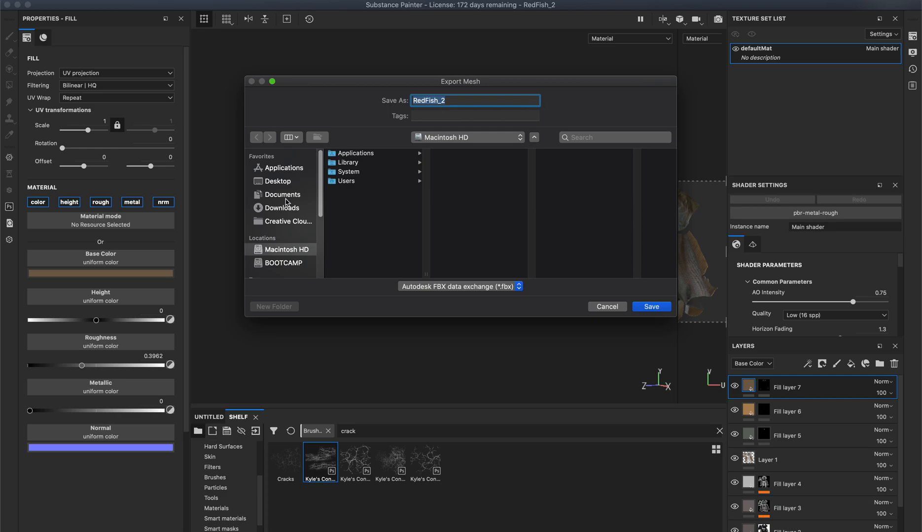
{"action": "left_click", "coordinate": [277, 182]}
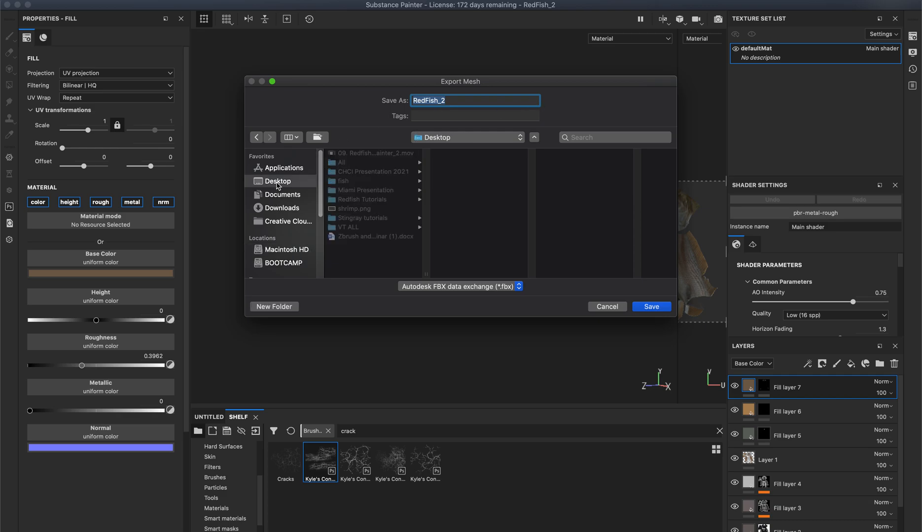
{"action": "left_click", "coordinate": [377, 191]}
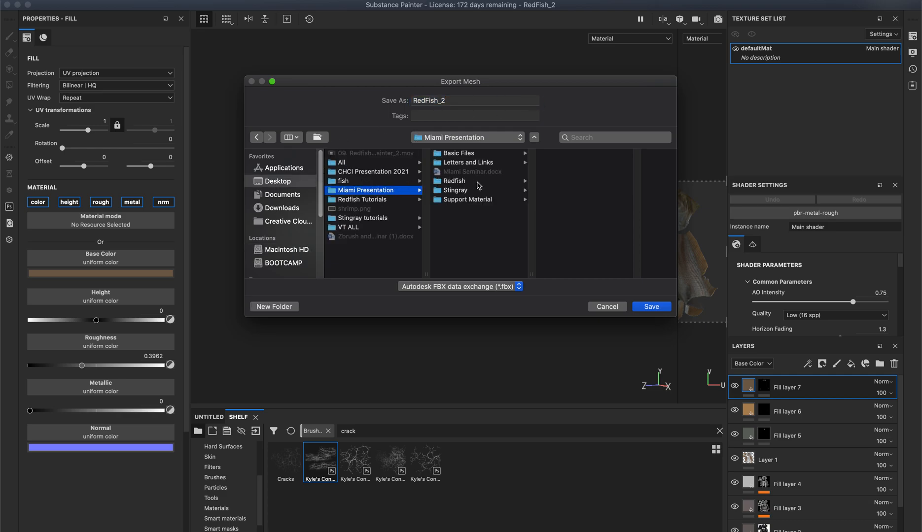
{"action": "left_click", "coordinate": [478, 183]}
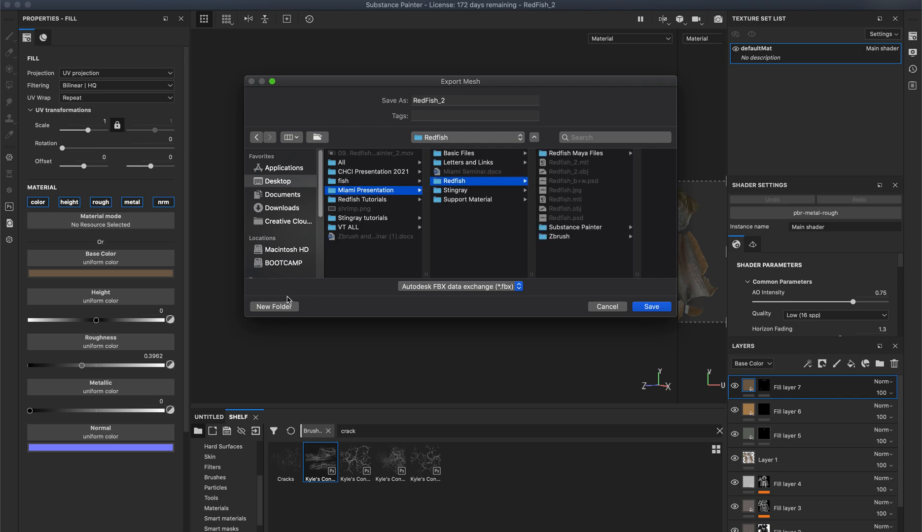
{"action": "left_click", "coordinate": [559, 230]}
{"action": "left_click", "coordinate": [267, 306]}
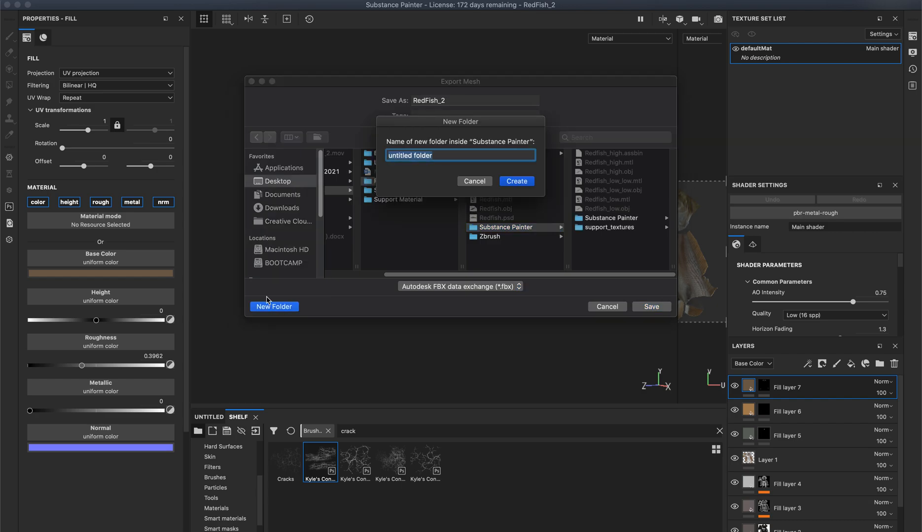
{"action": "type", "text": "Final_Build"}
{"action": "left_click", "coordinate": [517, 182]}
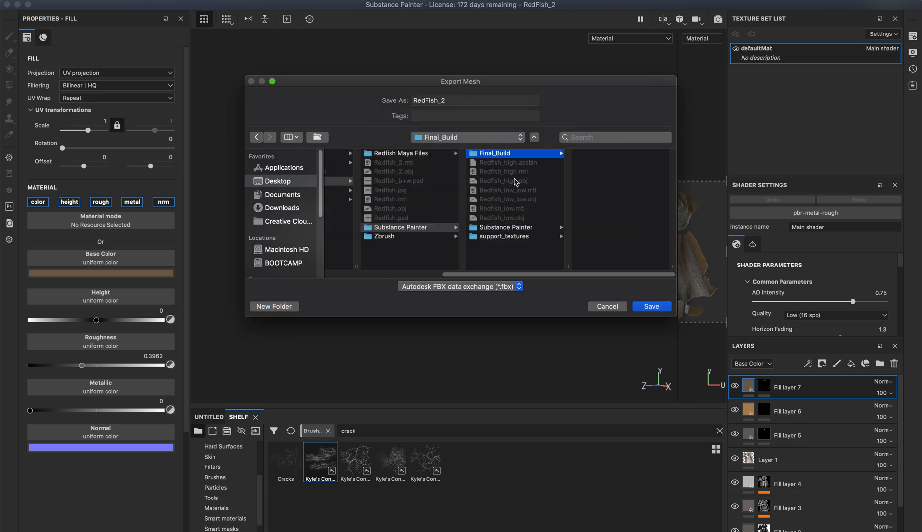
Save the exported mesh as RedFish_Final in Autodesk FBX format in the Final_Build folder
{"action": "left_click", "coordinate": [460, 99]}
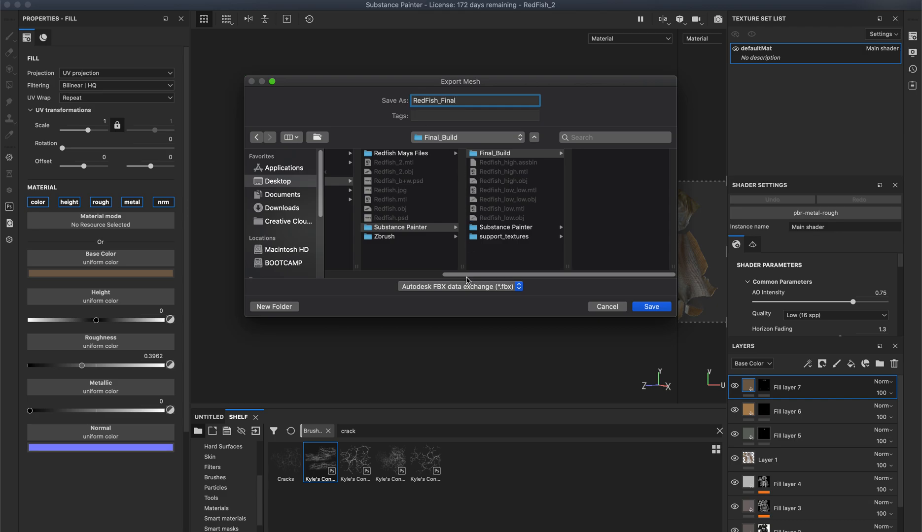
{"action": "left_click", "coordinate": [486, 287]}
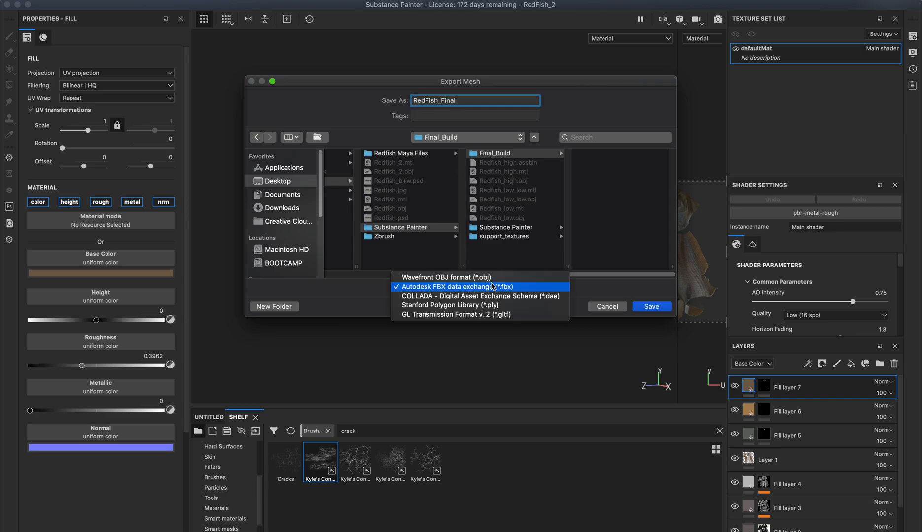
{"action": "left_click", "coordinate": [603, 290]}
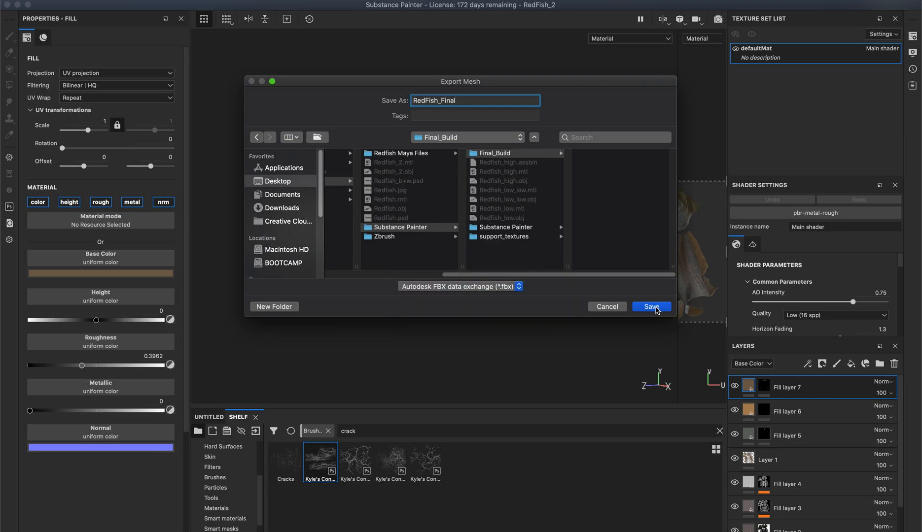
{"action": "left_click", "coordinate": [653, 309]}
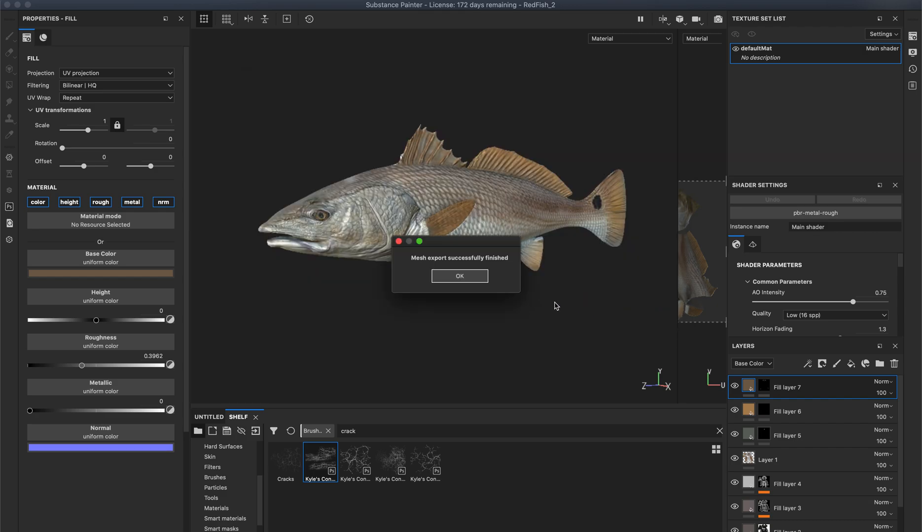
{"action": "left_click", "coordinate": [460, 277]}
Export the mesh again to Final_Build as RedFish_2 in Wavefront OBJ format
{"action": "left_click", "coordinate": [118, 1]}
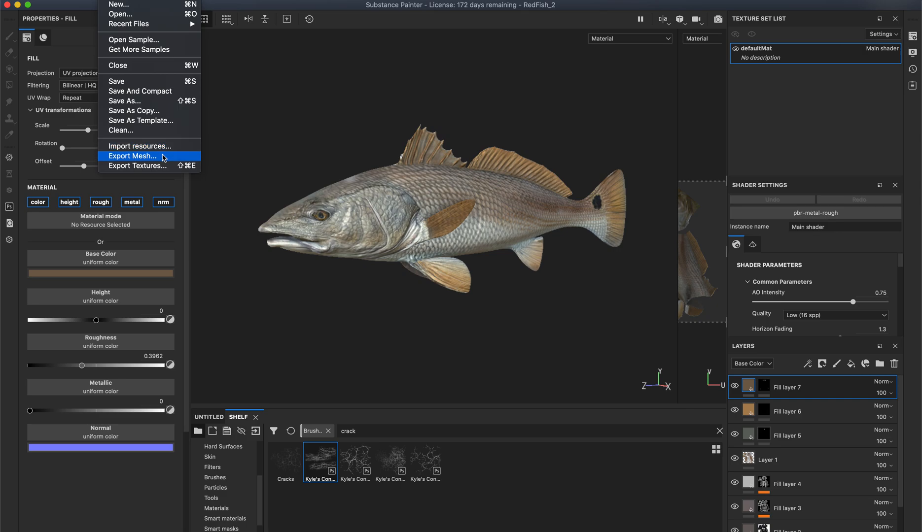
{"action": "left_click", "coordinate": [143, 156]}
{"action": "left_click", "coordinate": [553, 103]}
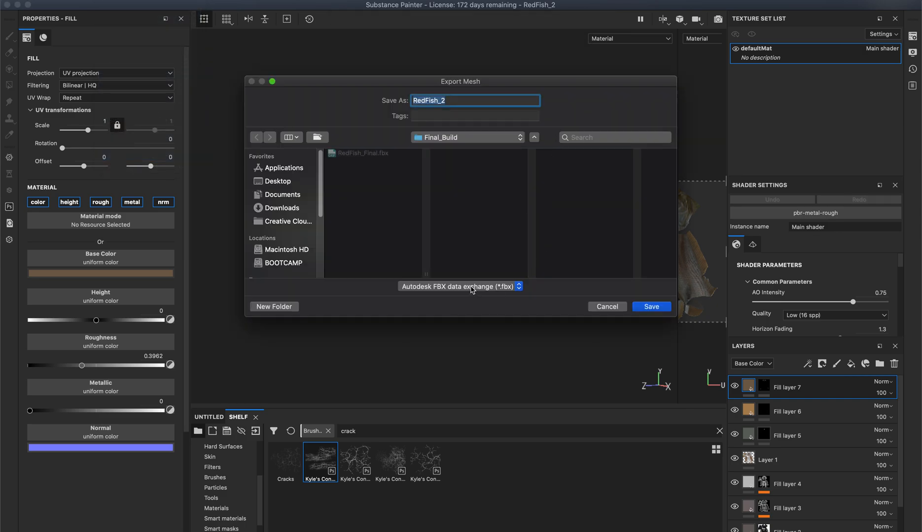
{"action": "left_click", "coordinate": [472, 290]}
{"action": "left_click", "coordinate": [447, 278]}
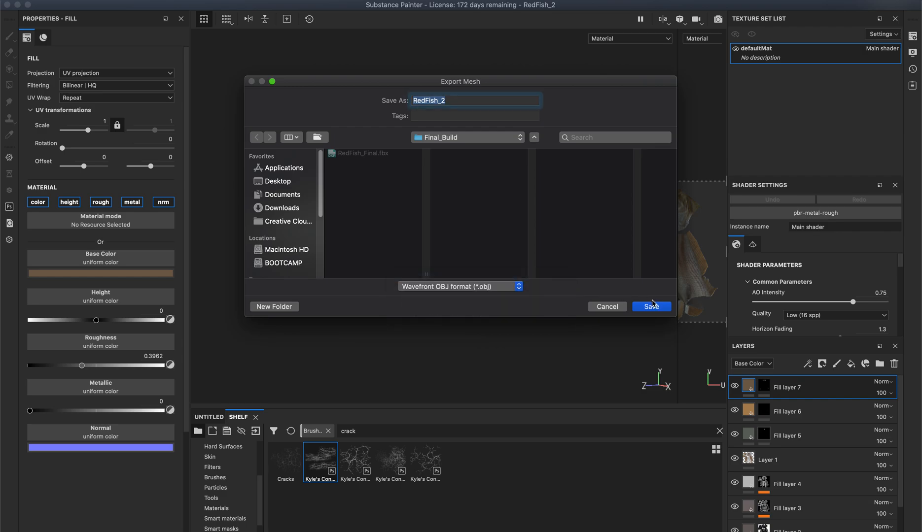
{"action": "left_click", "coordinate": [650, 307]}
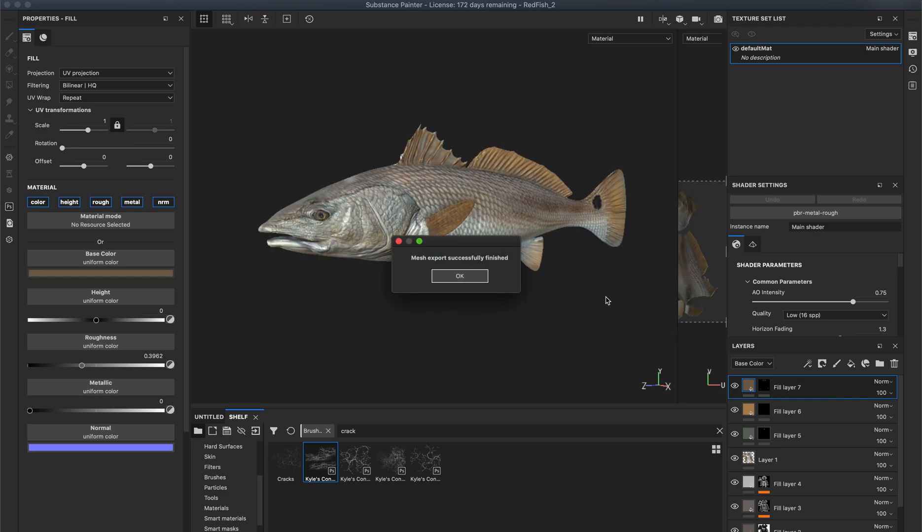
{"action": "left_click", "coordinate": [460, 278]}
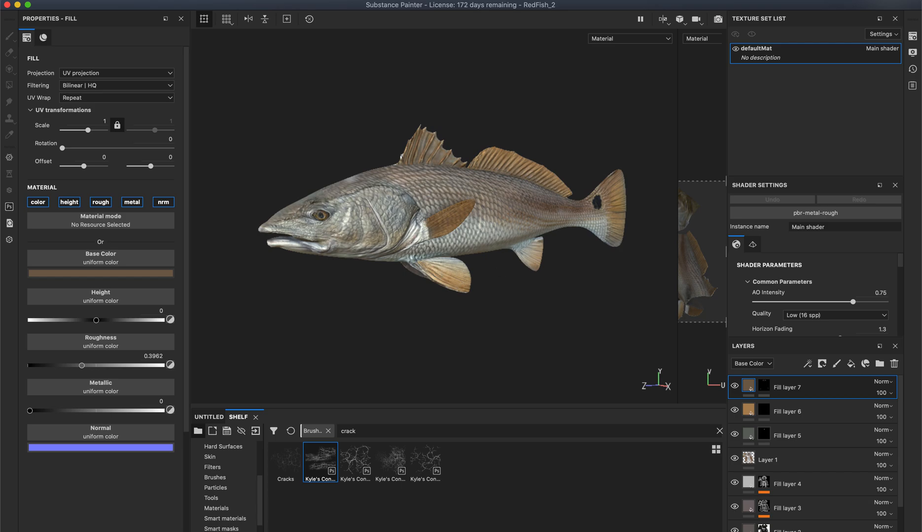
Open the texture export settings and review the output maps of the Arnold UDIM Legacy, PBR Metallic Roughness, Mesh Maps and Unreal Engine 4 (Packed) presets
{"action": "left_click", "coordinate": [105, 0]}
{"action": "left_click", "coordinate": [166, 166]}
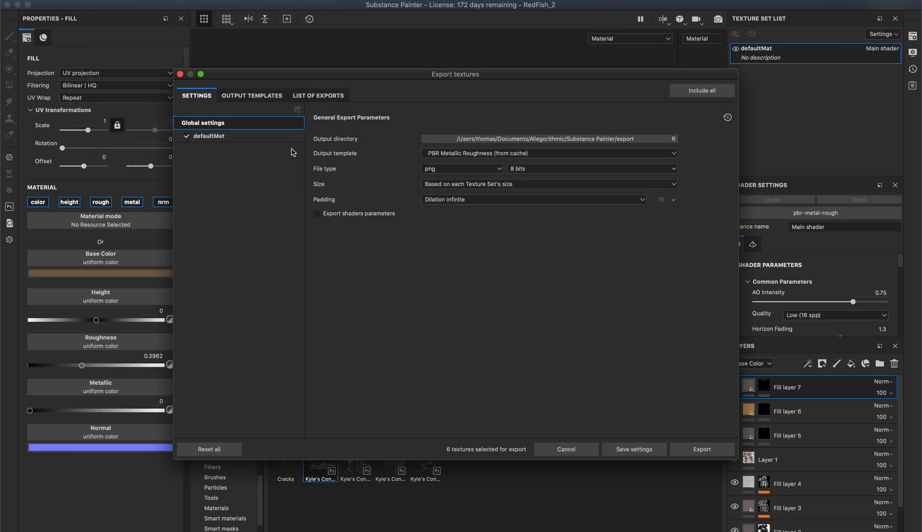
{"action": "left_click", "coordinate": [252, 98]}
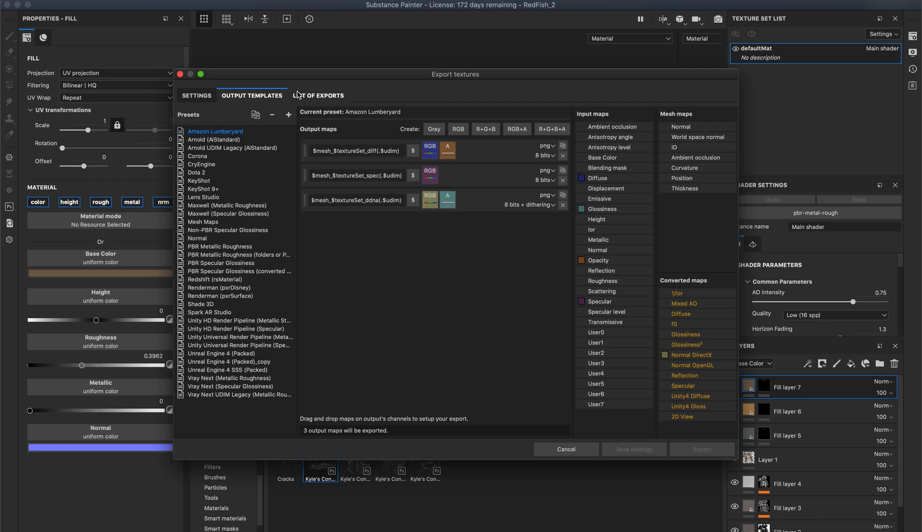
{"action": "left_click", "coordinate": [231, 148]}
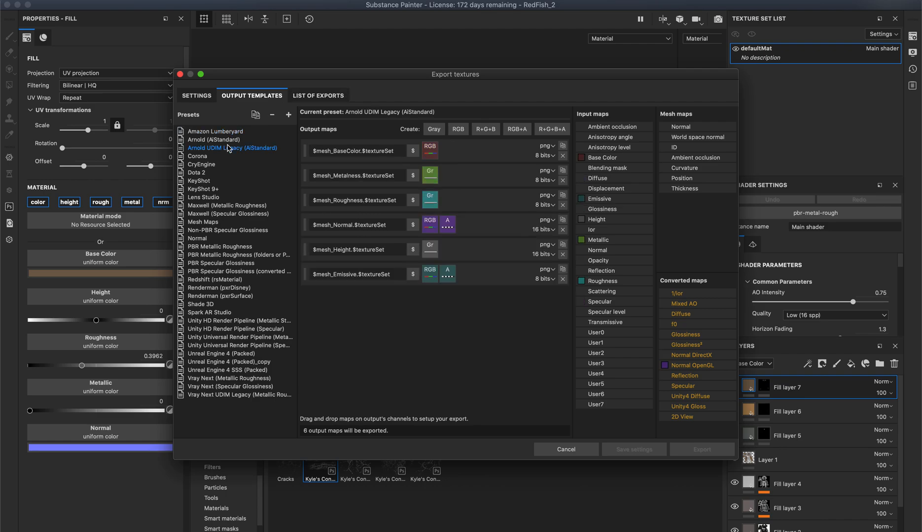
{"action": "left_click", "coordinate": [236, 247]}
{"action": "left_click", "coordinate": [219, 223]}
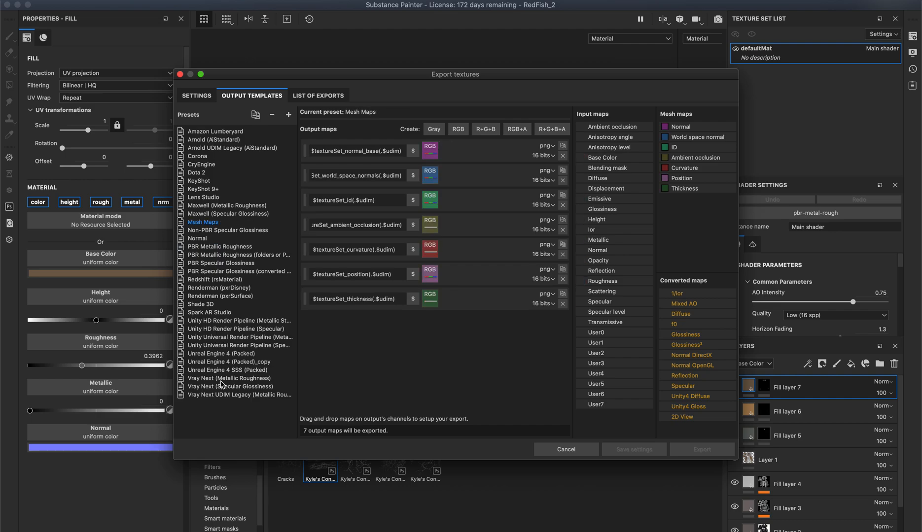
{"action": "left_click", "coordinate": [222, 355]}
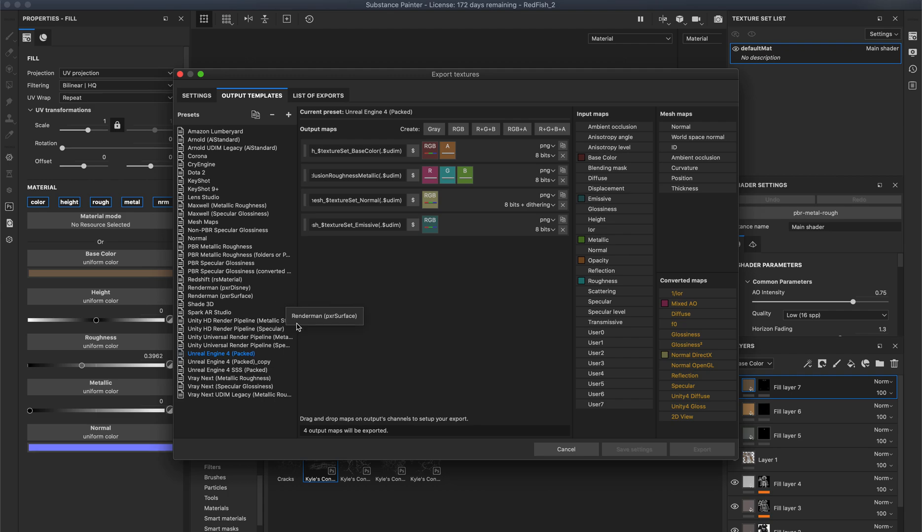
Widen the preset list and compare the output maps of the Unity HD and Universal Render Pipeline presets, metallic and specular
{"action": "left_click_drag", "start_coordinate": [297, 332], "coordinate": [353, 333]}
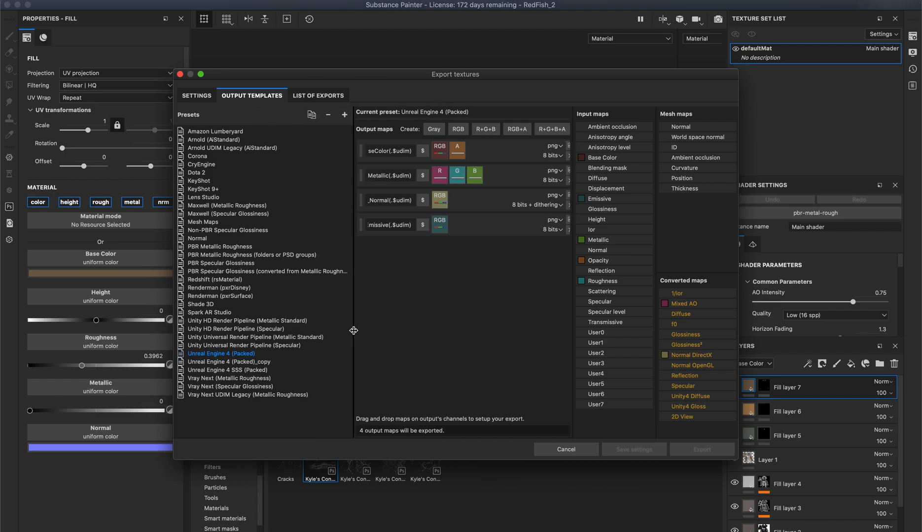
{"action": "left_click", "coordinate": [295, 321]}
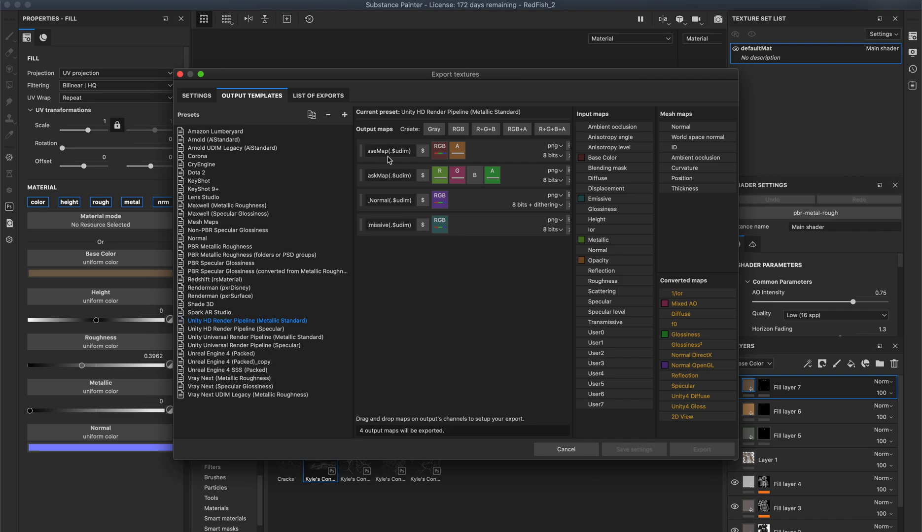
{"action": "left_click", "coordinate": [275, 330]}
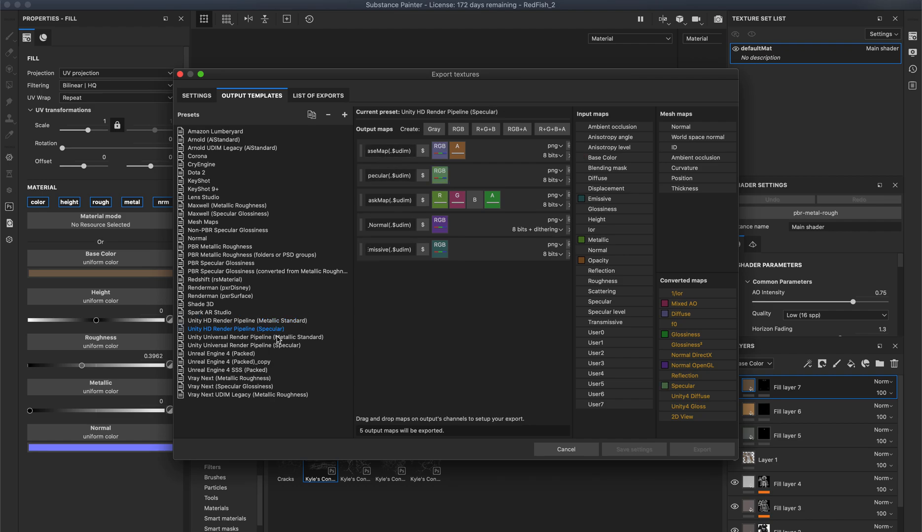
{"action": "left_click", "coordinate": [278, 338]}
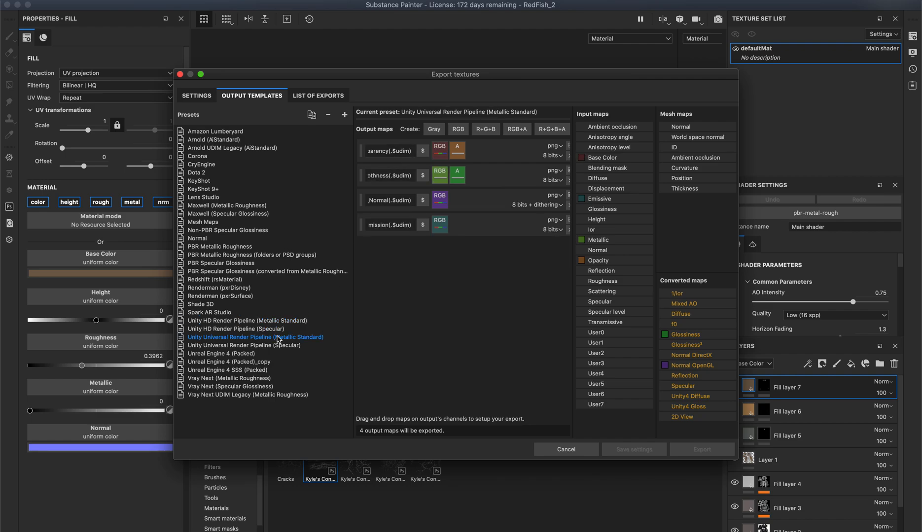
{"action": "left_click", "coordinate": [280, 347]}
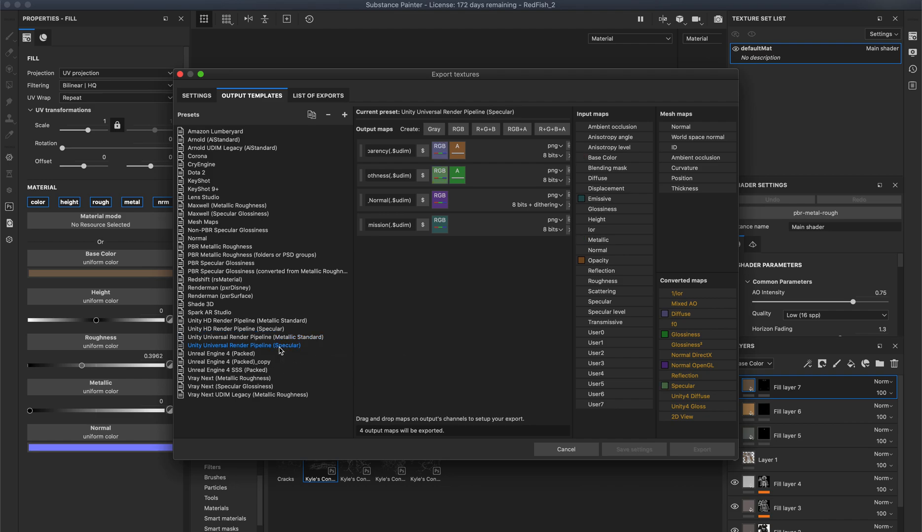
{"action": "left_click", "coordinate": [273, 321]}
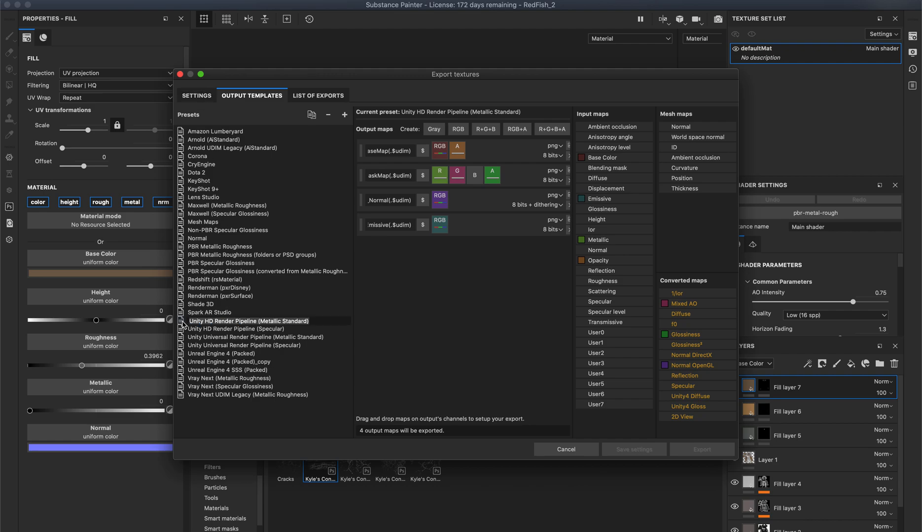
Export the textures as 8-bit PNG files using the Unity HD Render Pipeline (Metallic Standard) output template and return to the export settings
{"action": "left_click", "coordinate": [198, 98]}
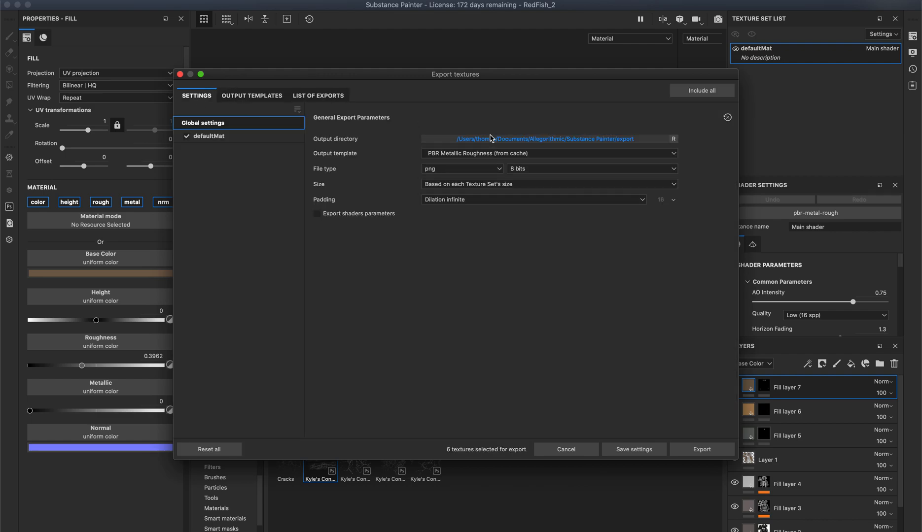
{"action": "left_click", "coordinate": [674, 155]}
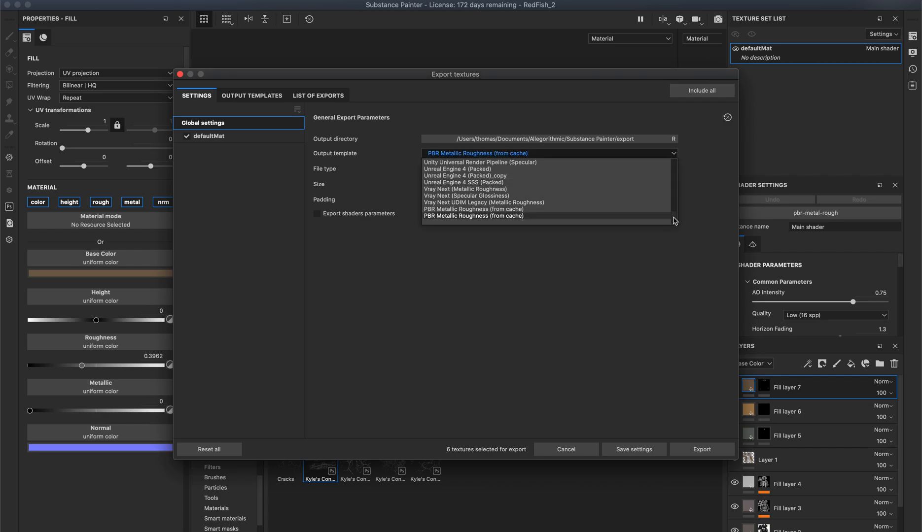
{"action": "scroll", "coordinate": [674, 216], "scroll_direction": "up", "scroll_amount": 3}
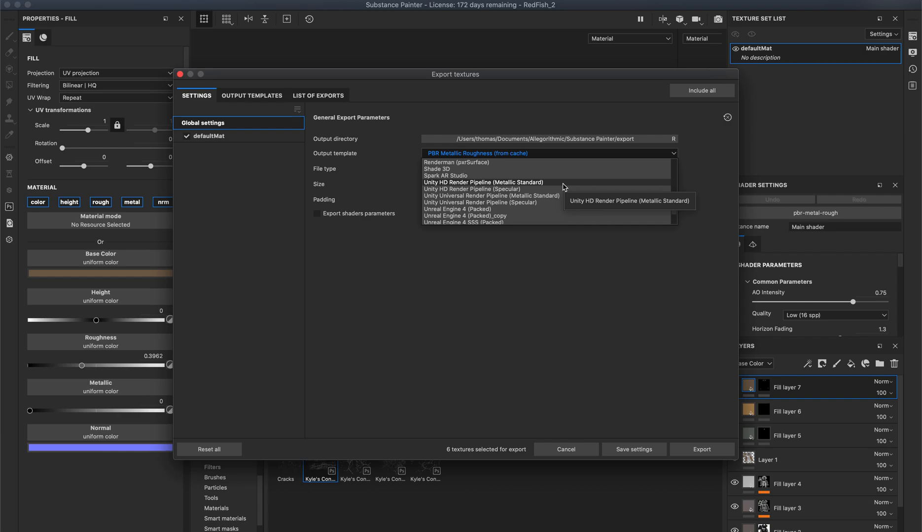
{"action": "left_click", "coordinate": [562, 183]}
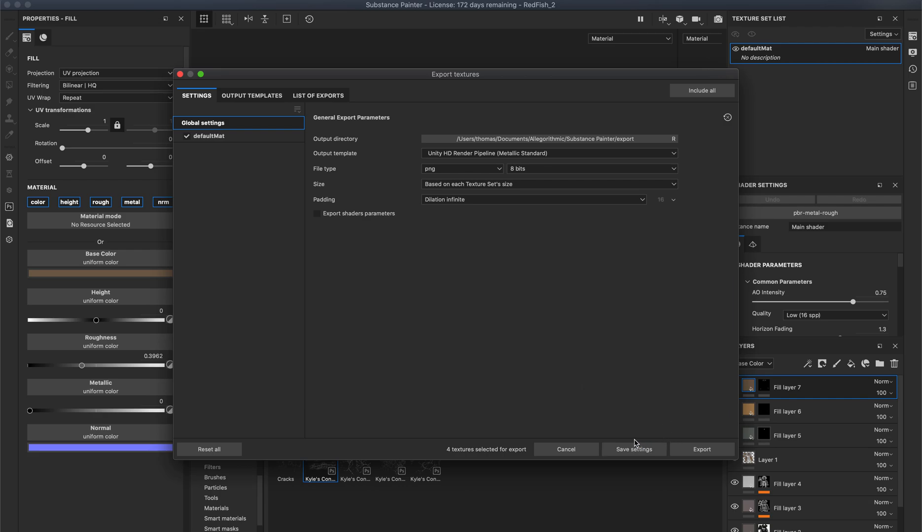
{"action": "left_click", "coordinate": [700, 450]}
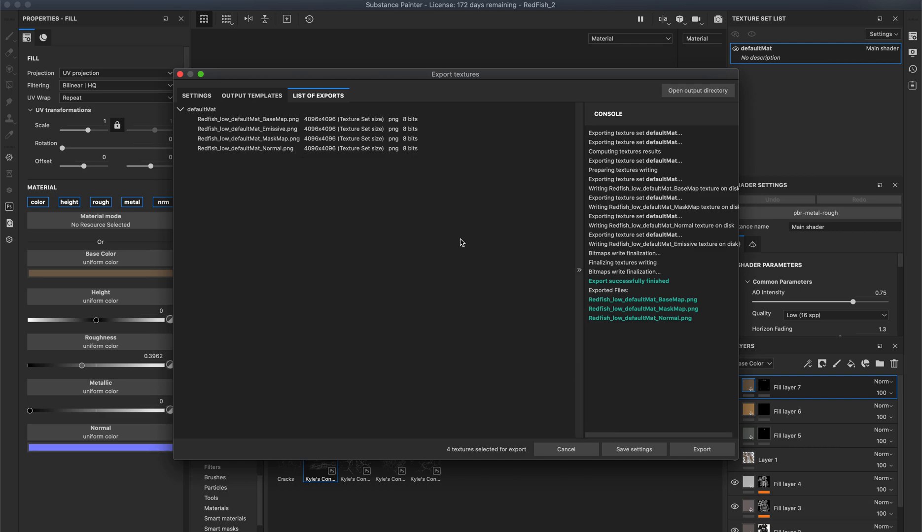
{"action": "left_click", "coordinate": [195, 99]}
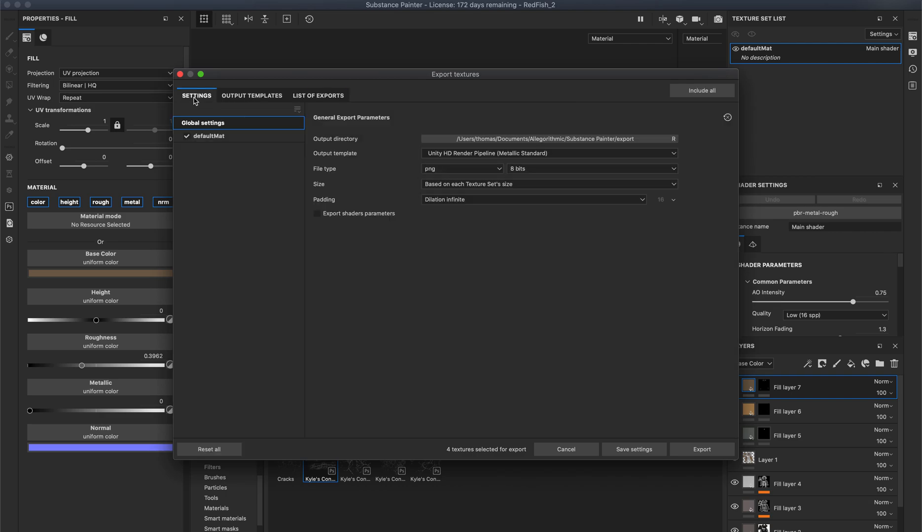
Browse for the texture output directory to the Final_Build folder in Desktop > Miami Presentation > Redfish > Substance Painter
{"action": "left_click", "coordinate": [643, 141]}
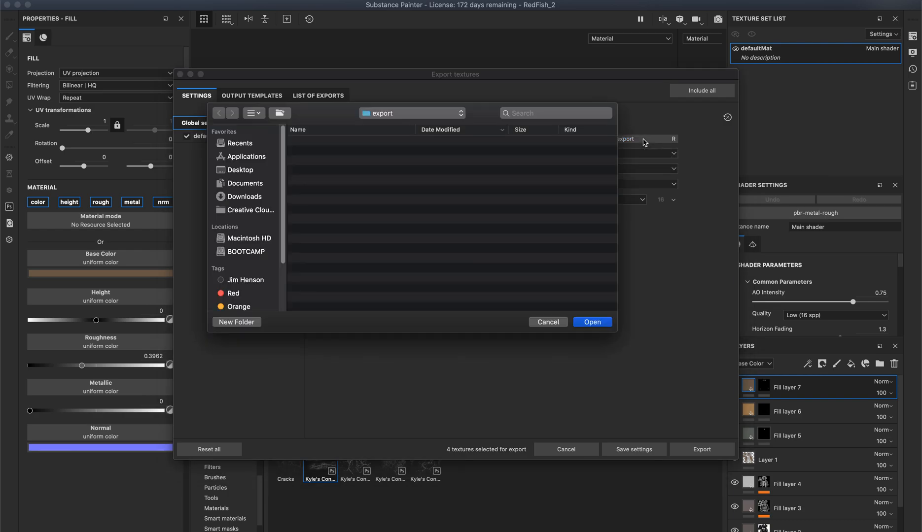
{"action": "left_click", "coordinate": [247, 172]}
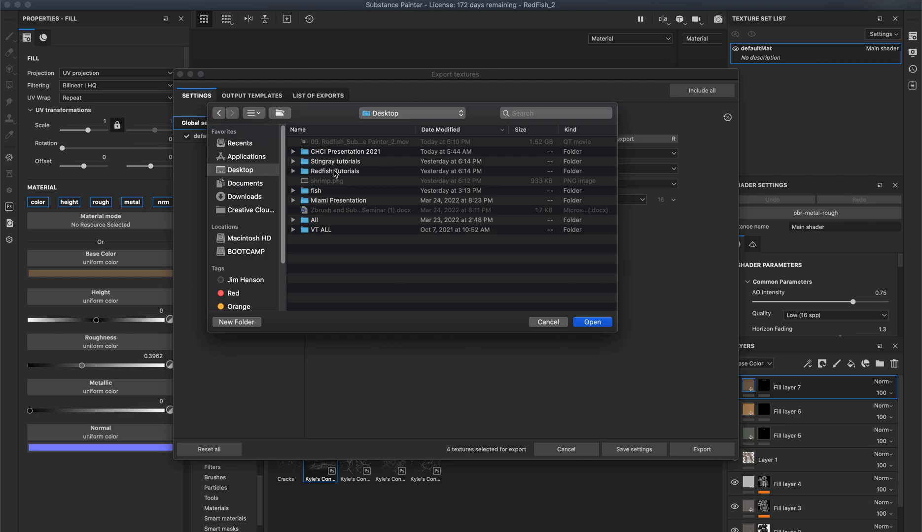
{"action": "double_click", "coordinate": [337, 201]}
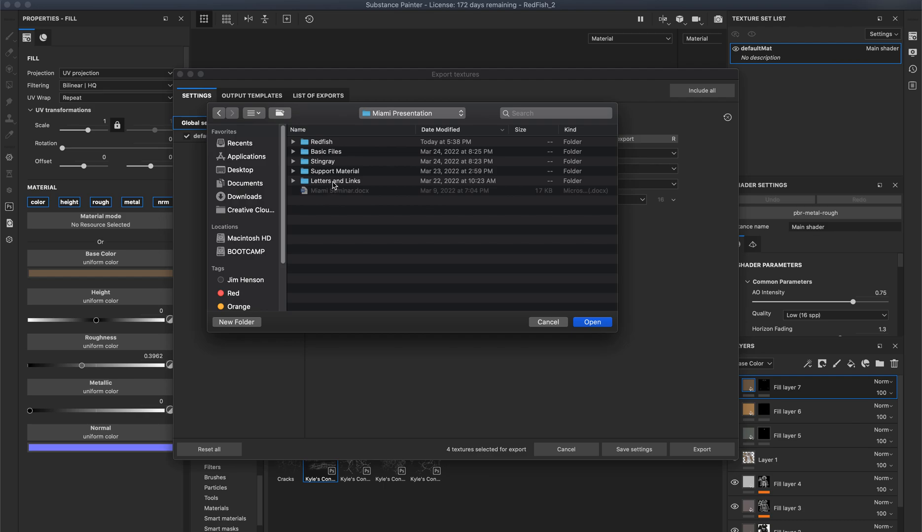
{"action": "double_click", "coordinate": [327, 143]}
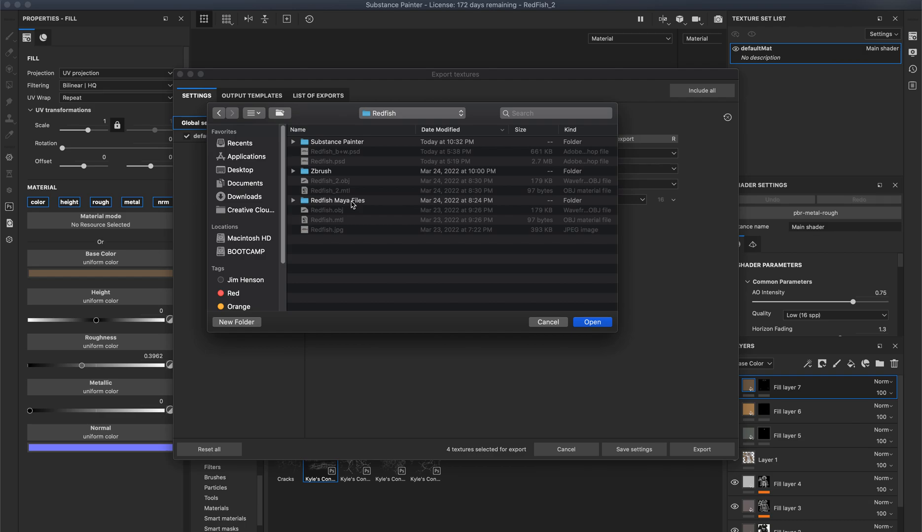
{"action": "double_click", "coordinate": [353, 142]}
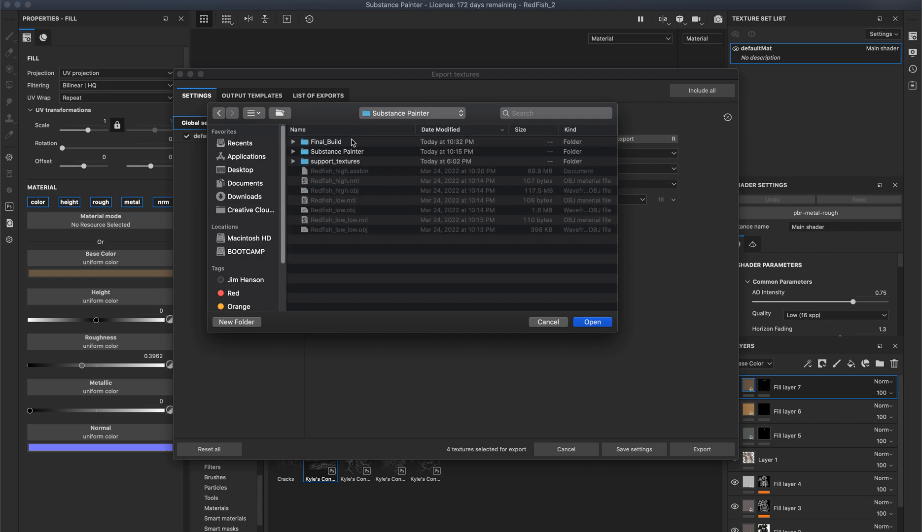
{"action": "double_click", "coordinate": [352, 142]}
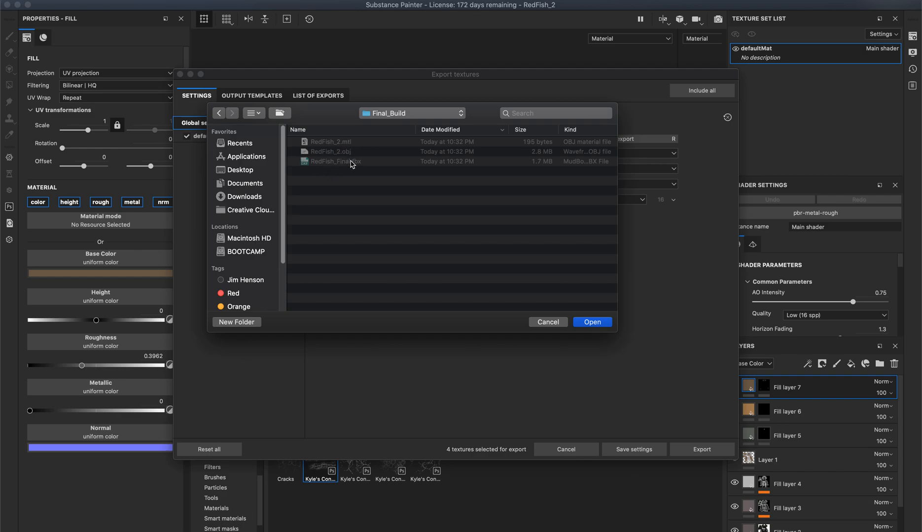
Create a Final_Textures folder inside Final_Build, choose it as the output directory and export the textures into it
{"action": "left_click", "coordinate": [243, 323]}
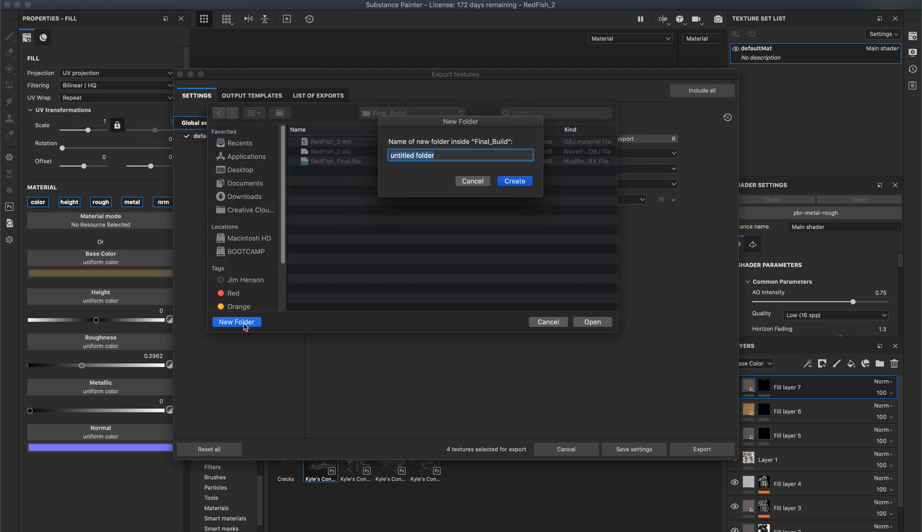
{"action": "type", "text": "T"}
{"action": "key", "text": "BackSpace"}
{"action": "type", "text": "Final_Textures"}
{"action": "left_click", "coordinate": [514, 181]}
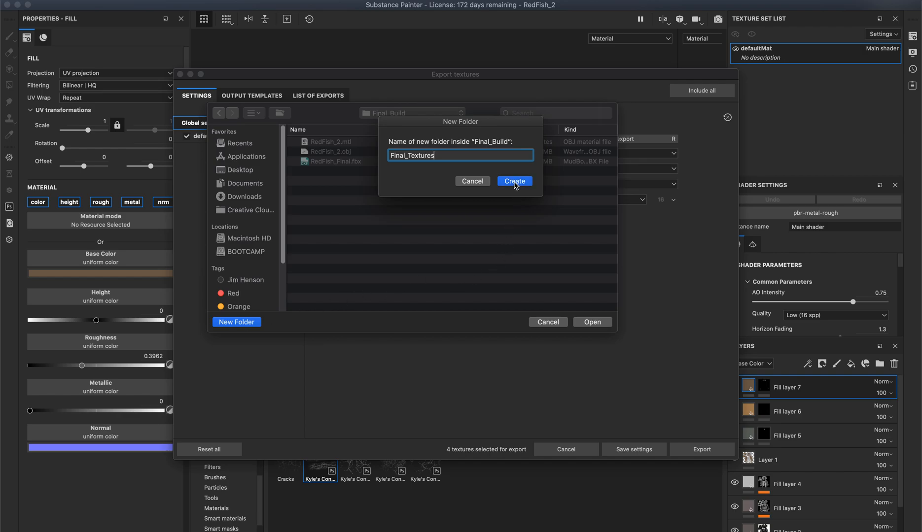
{"action": "left_click", "coordinate": [591, 322]}
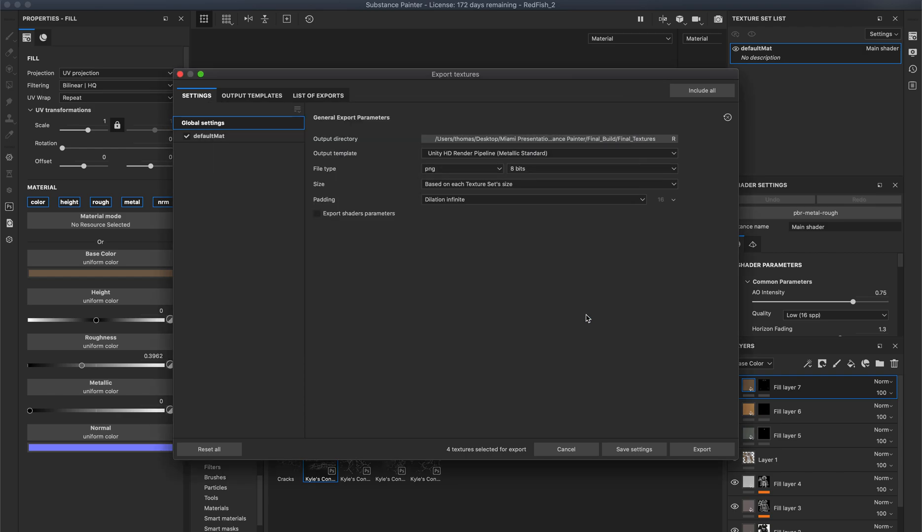
{"action": "left_click", "coordinate": [693, 446]}
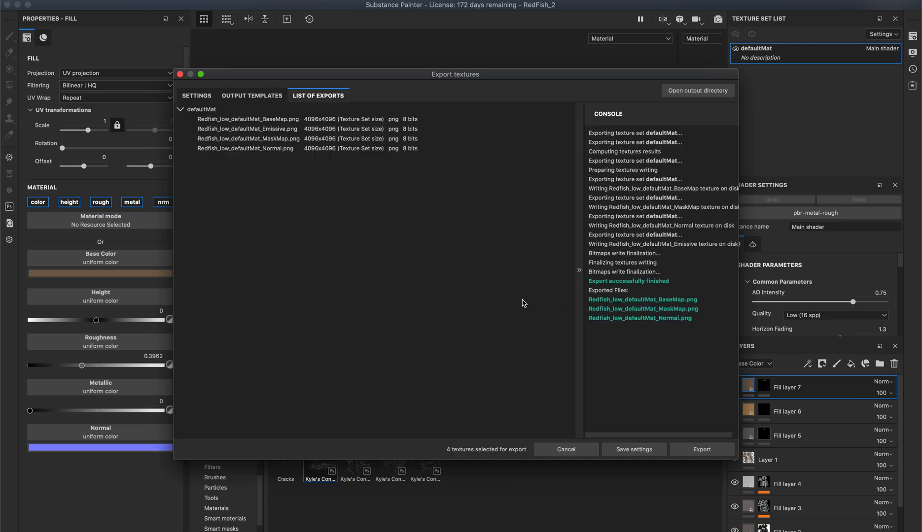
Switch to Finder and open Miami Presentation > Redfish > Substance Painter > Final_Build > Final_Textures from the Desktop
{"action": "key", "text": "super+Tab"}
{"action": "key", "text": "super+Tab"}
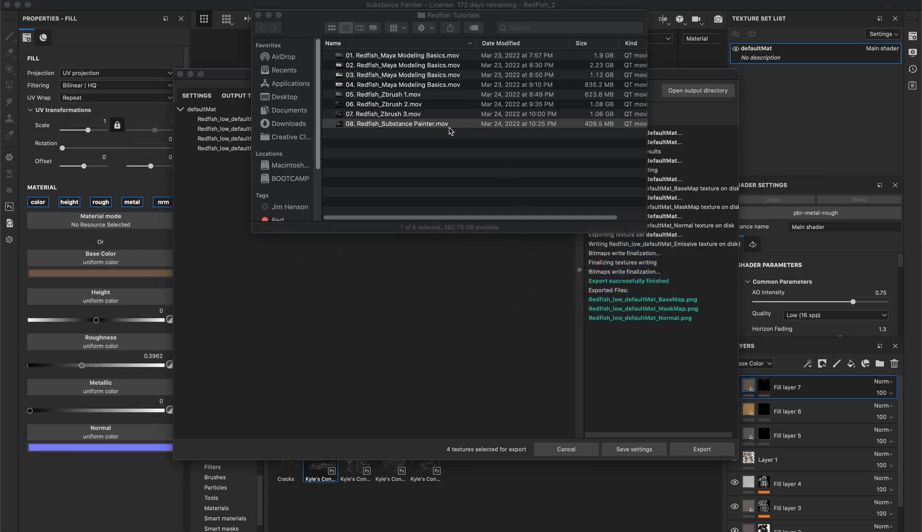
{"action": "left_click", "coordinate": [262, 29]}
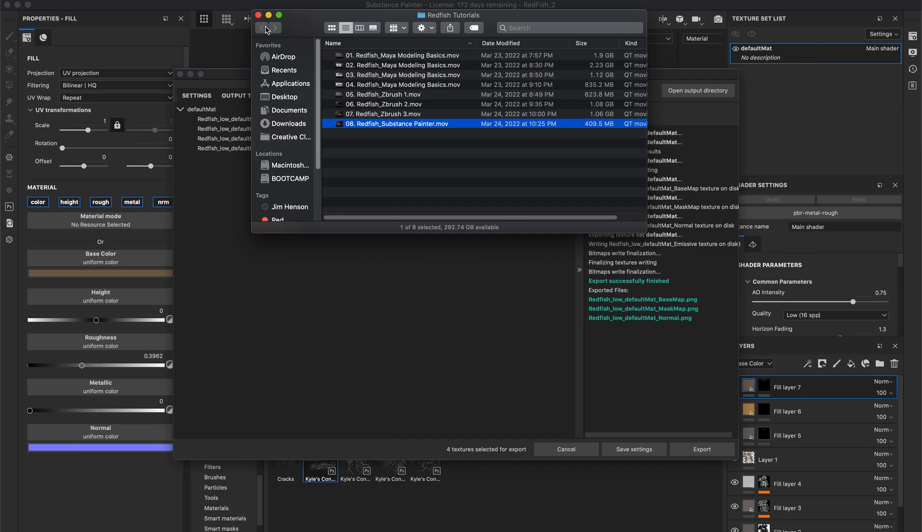
{"action": "left_click", "coordinate": [289, 97]}
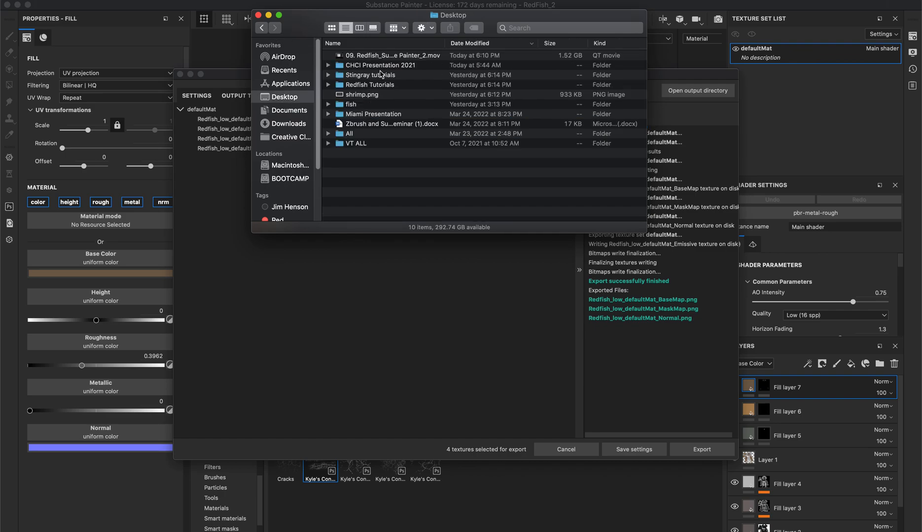
{"action": "double_click", "coordinate": [377, 113]}
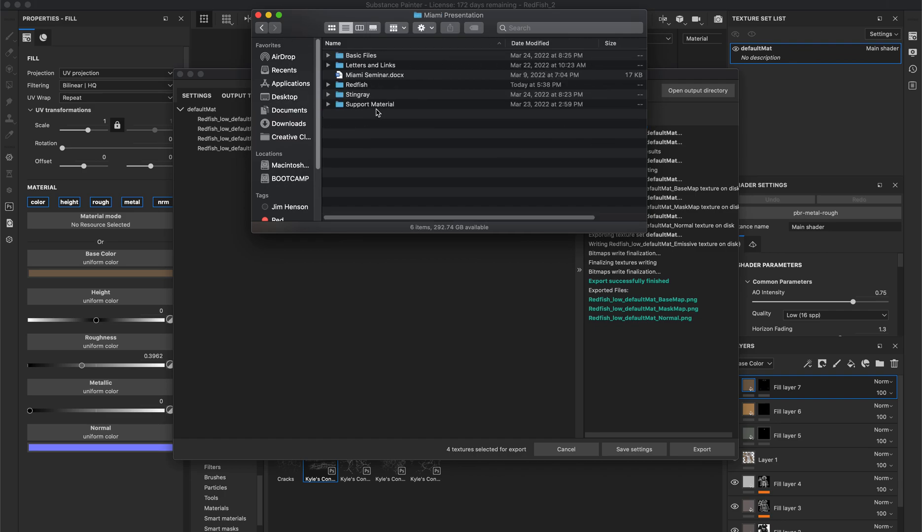
{"action": "double_click", "coordinate": [376, 84]}
{"action": "left_click", "coordinate": [373, 56]}
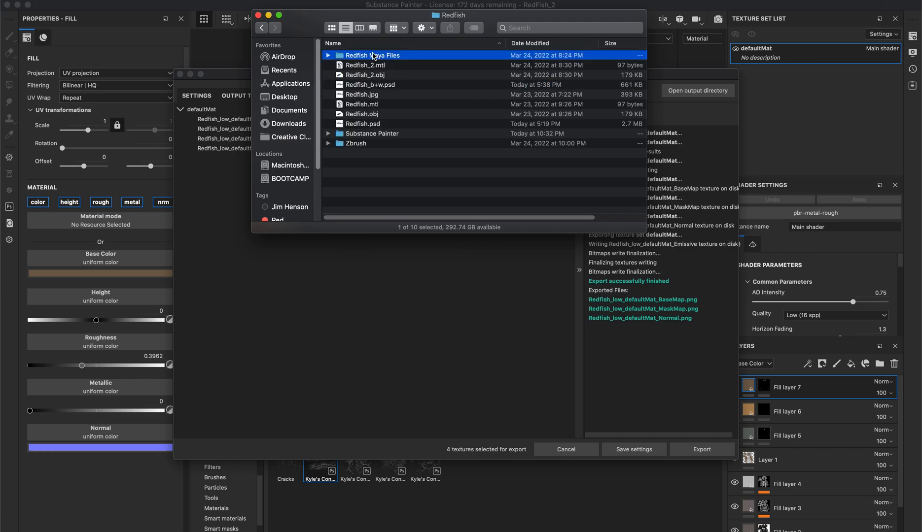
{"action": "double_click", "coordinate": [384, 134]}
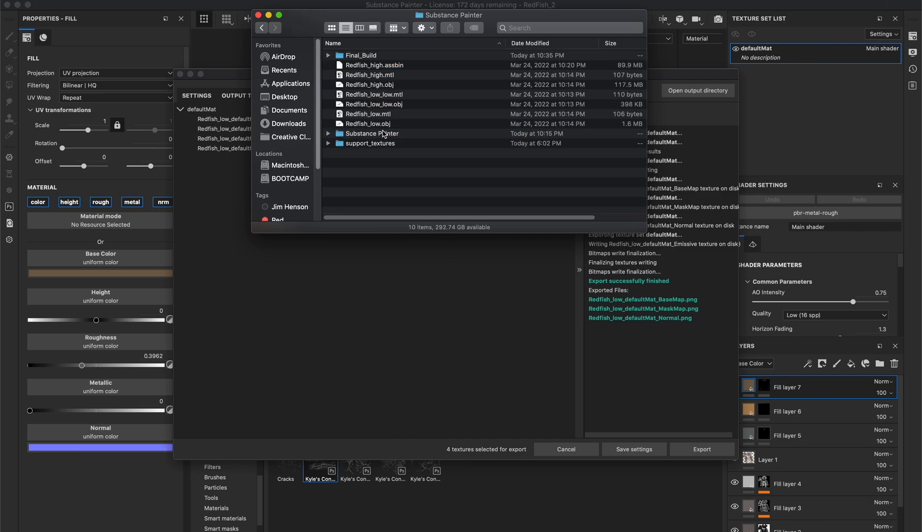
{"action": "double_click", "coordinate": [377, 57]}
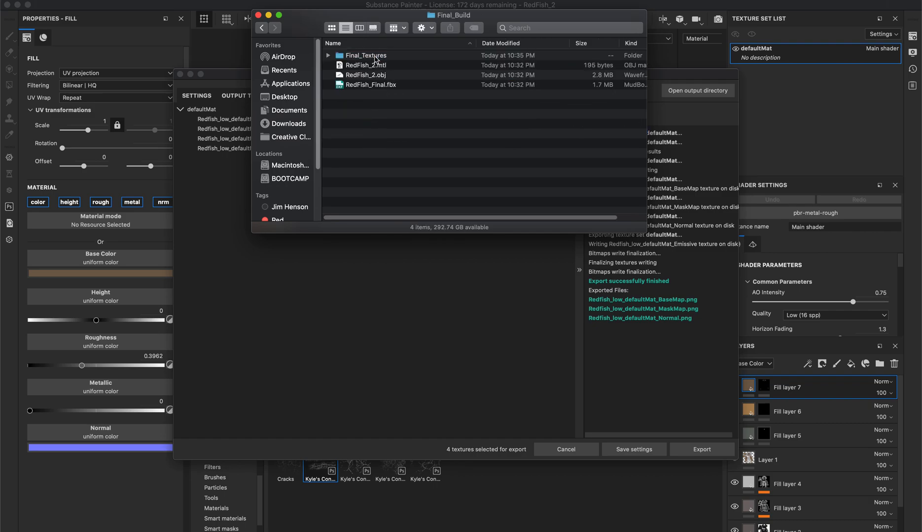
{"action": "double_click", "coordinate": [375, 57]}
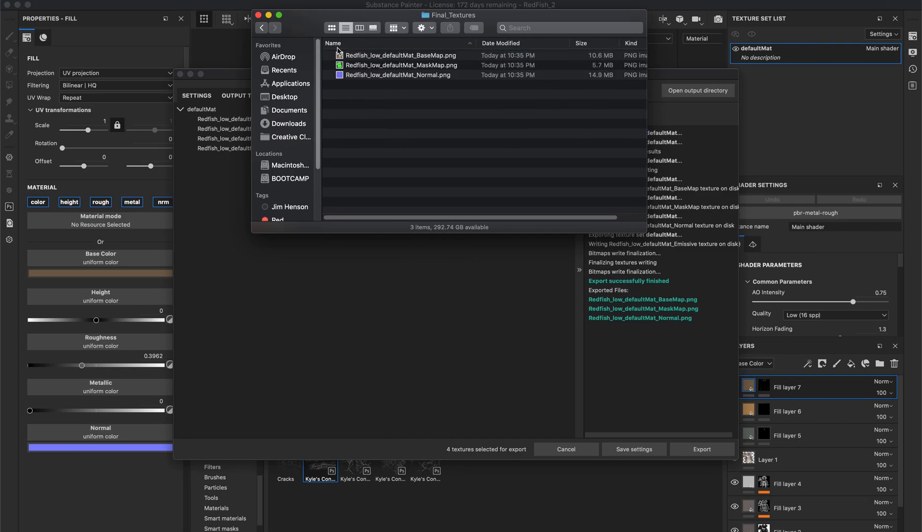
Inspect the exported Normal, MaskMap and BaseMap PNG images in Preview and close the Final_Textures folder window
{"action": "left_click", "coordinate": [341, 76]}
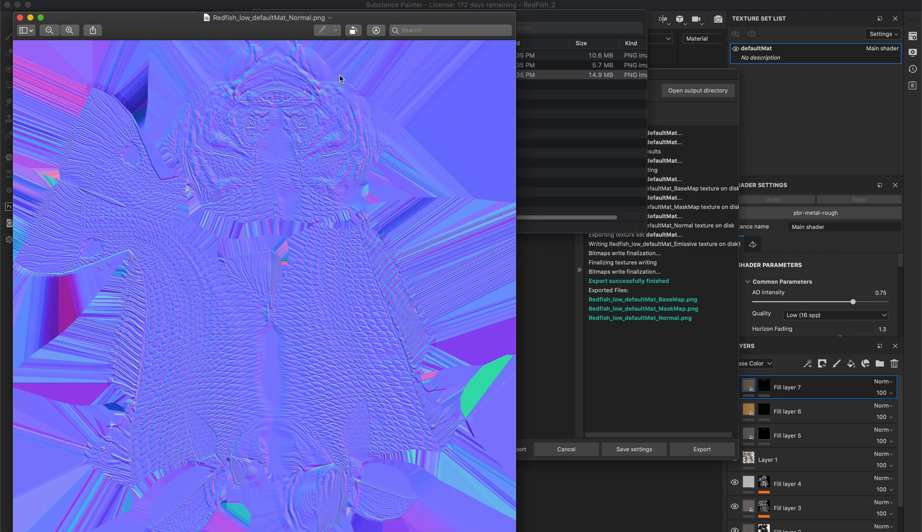
{"action": "left_click_drag", "start_coordinate": [556, 20], "coordinate": [698, 27]}
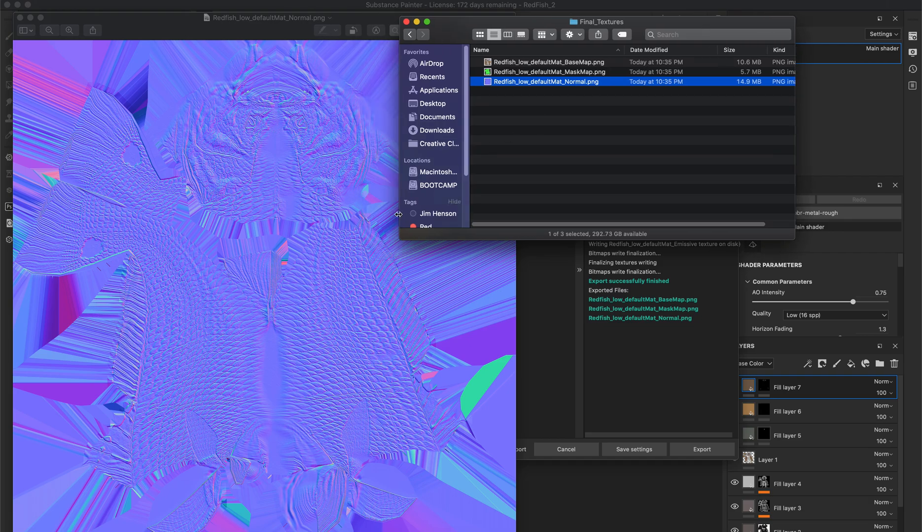
{"action": "left_click", "coordinate": [488, 73]}
{"action": "double_click", "coordinate": [488, 73]}
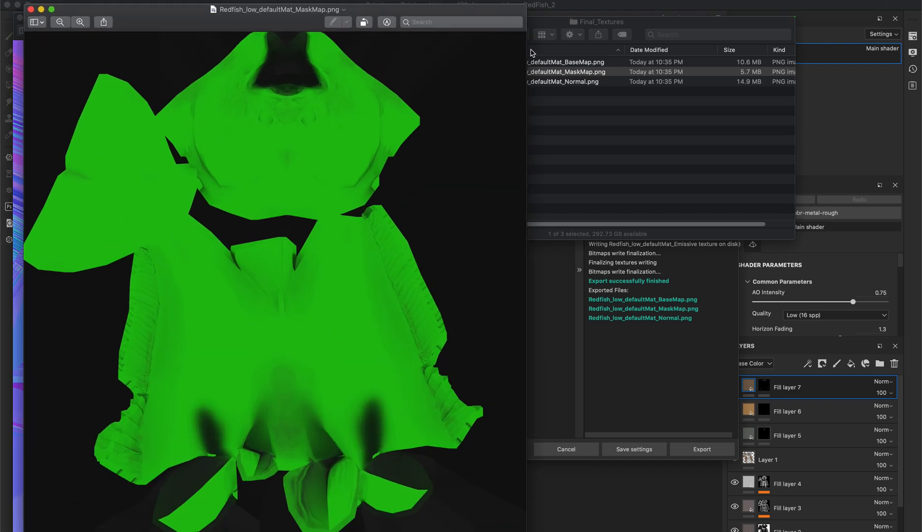
{"action": "left_click", "coordinate": [644, 26]}
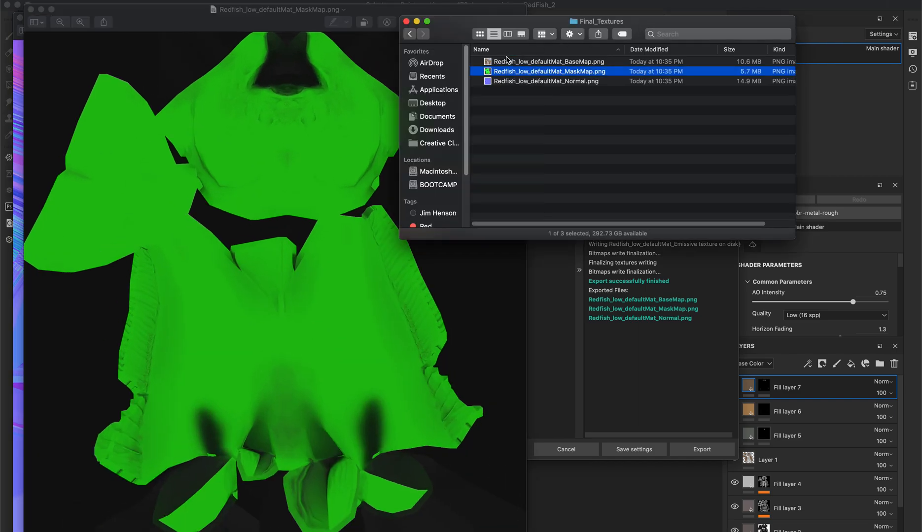
{"action": "double_click", "coordinate": [489, 62]}
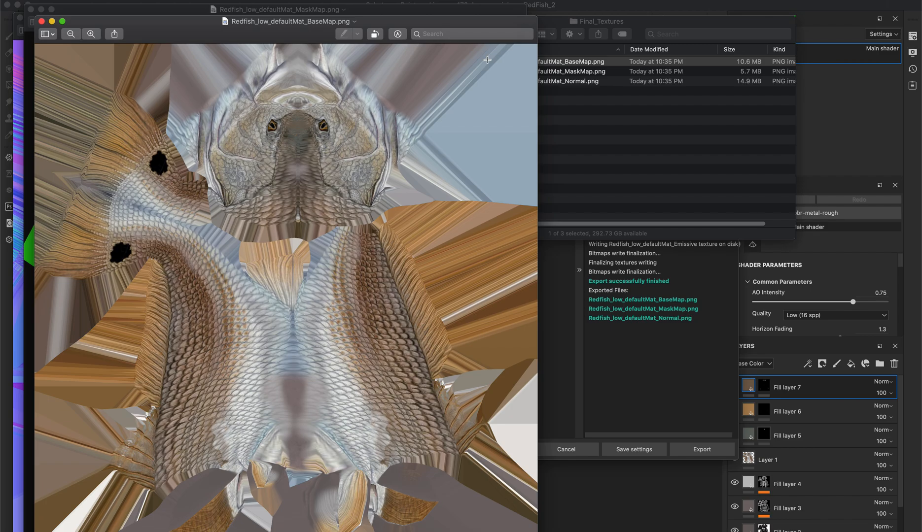
{"action": "left_click", "coordinate": [590, 110]}
{"action": "left_click", "coordinate": [582, 74]}
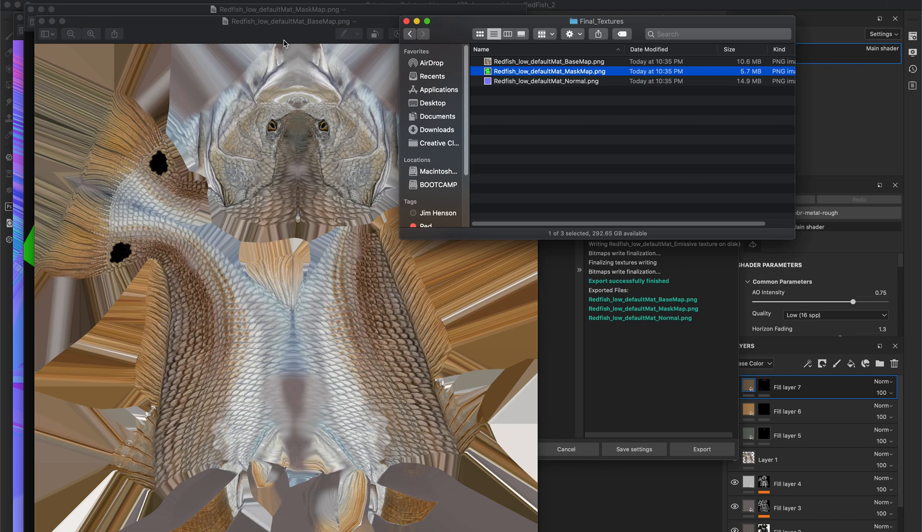
{"action": "left_click", "coordinate": [407, 22]}
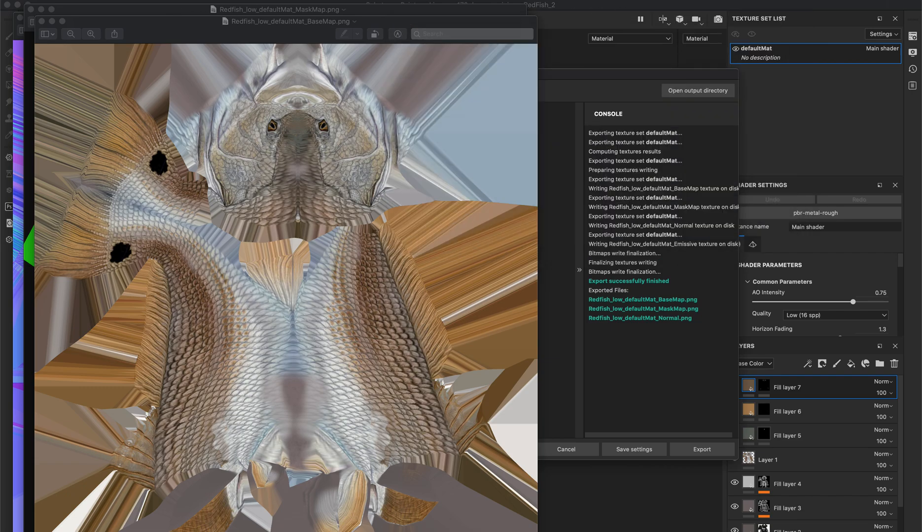